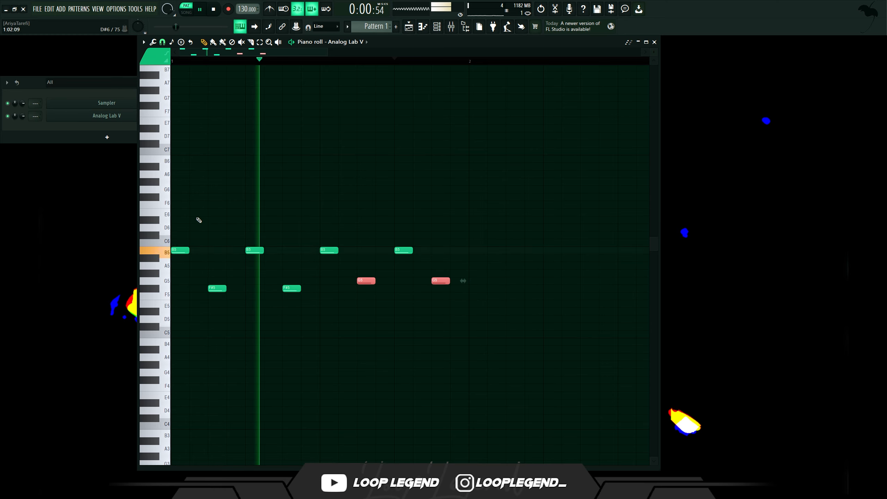
- Add a repeated higher note on every beat above the existing melody in the Analog Lab V piano roll
{"action": "left_click", "coordinate": [178, 205]}
{"action": "left_click", "coordinate": [216, 204]}
{"action": "left_click", "coordinate": [250, 205]}
{"action": "mouse_move", "coordinate": [275, 203]}
{"action": "left_mouse_down"}
{"action": "mouse_move", "coordinate": [178, 205]}
{"action": "mouse_move", "coordinate": [180, 196]}
{"action": "mouse_move", "coordinate": [276, 193]}
{"action": "left_mouse_up"}
{"action": "key", "text": "space"}
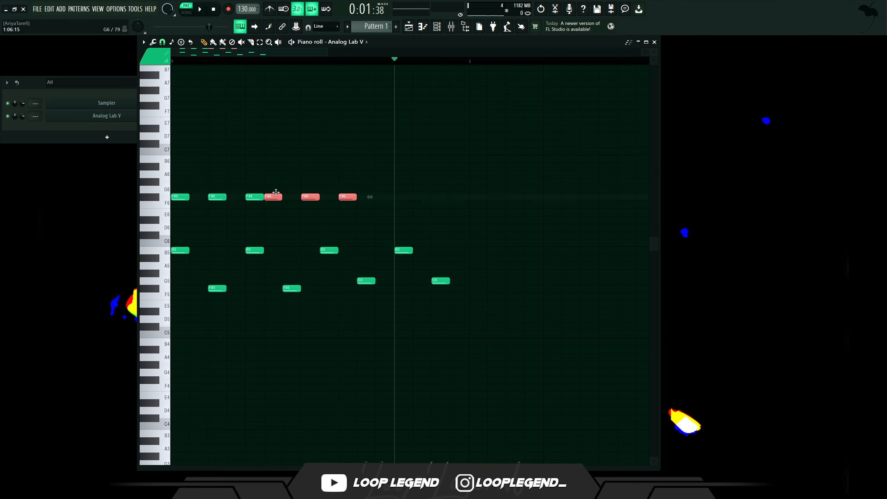
{"action": "left_click", "coordinate": [412, 197]}
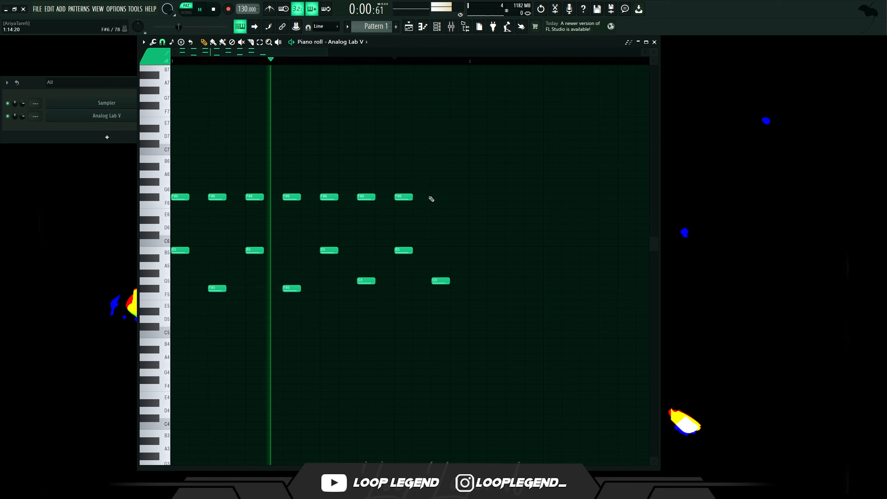
{"action": "left_click", "coordinate": [439, 197]}
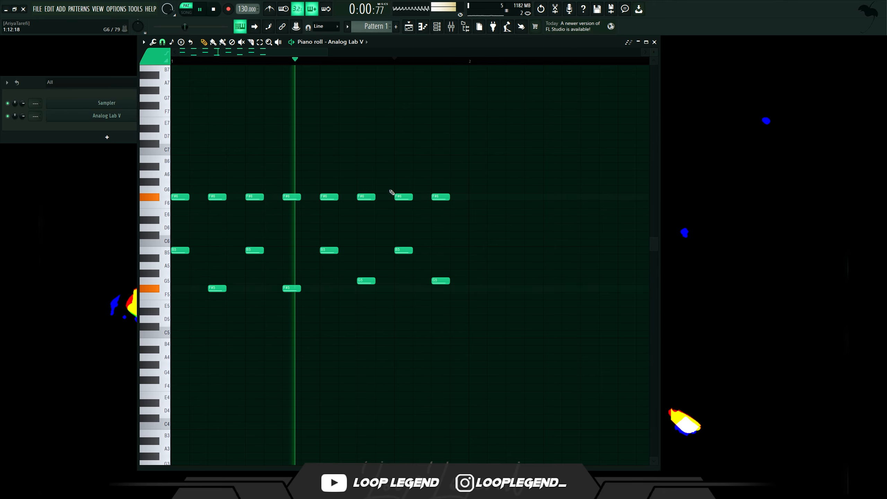
- Add B6 and C7 notes to the top line and raise the final notes a step
{"action": "left_click", "coordinate": [180, 159]}
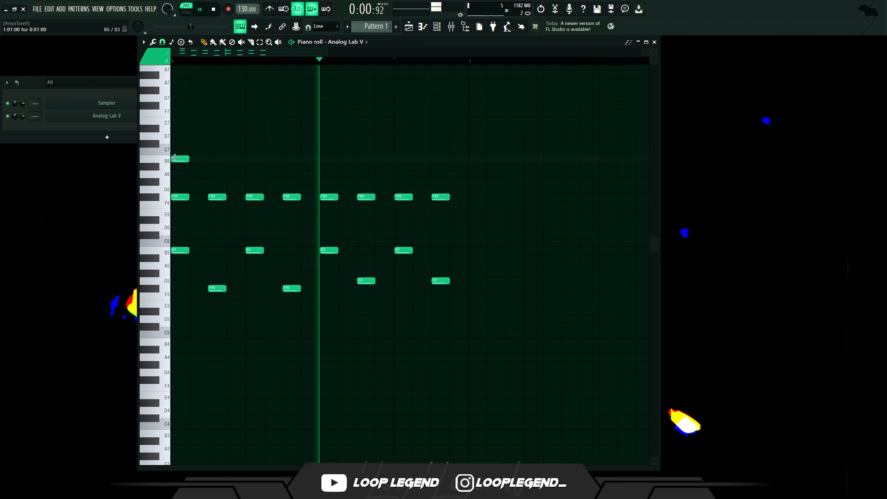
{"action": "left_click", "coordinate": [180, 143]}
{"action": "left_click_drag", "start_coordinate": [181, 159], "coordinate": [218, 159]}
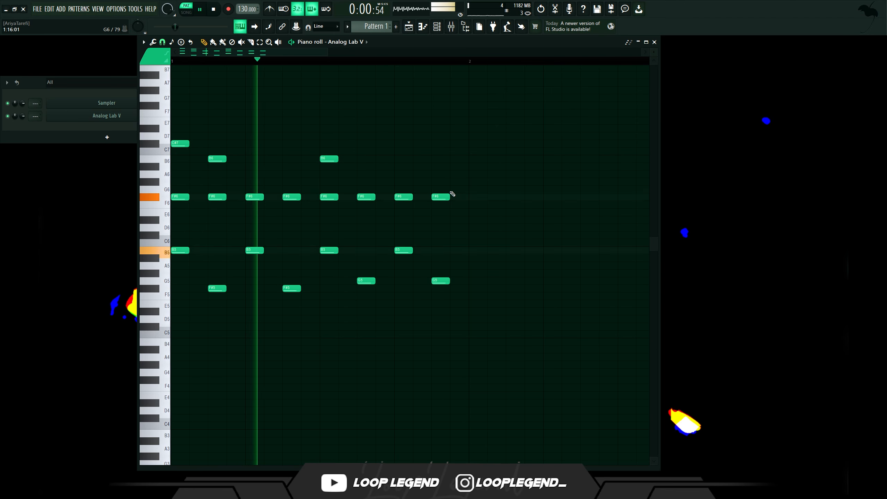
{"action": "left_click_drag", "start_coordinate": [440, 195], "coordinate": [440, 189]}
{"action": "key", "text": "space"}
{"action": "key", "text": "space"}
{"action": "mouse_move", "coordinate": [448, 158]}
{"action": "left_mouse_down"}
{"action": "mouse_move", "coordinate": [441, 151]}
{"action": "mouse_move", "coordinate": [440, 159]}
{"action": "left_mouse_up"}
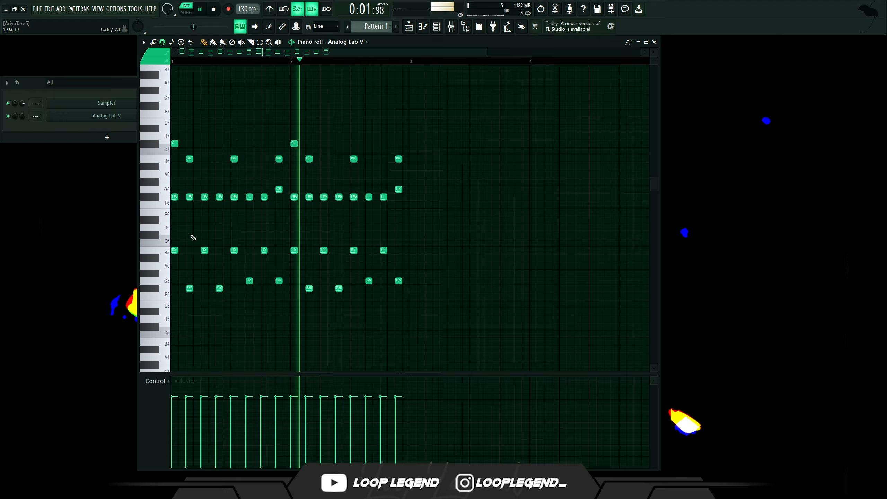
- Preview the one-shots in the Flailsink Multi Kit's Bass folder
{"action": "left_click_drag", "start_coordinate": [154, 182], "coordinate": [153, 205], "text": "ctrl"}
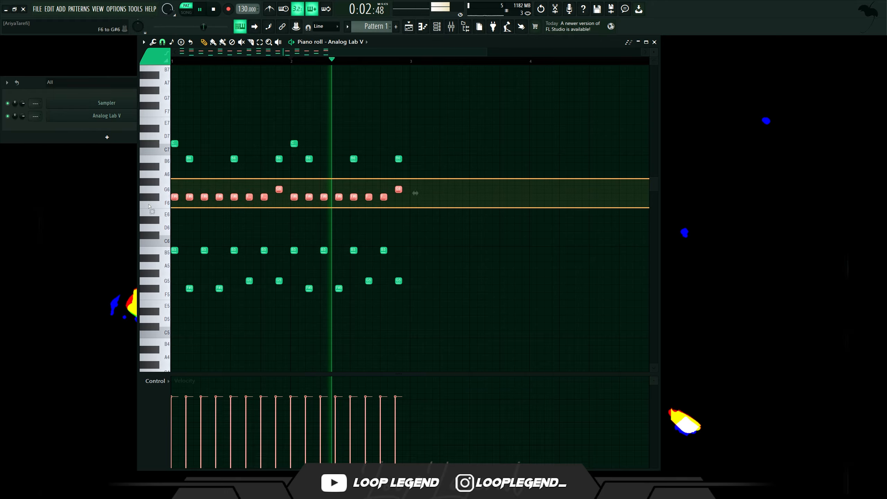
{"action": "scroll", "coordinate": [294, 209], "scroll_direction": "down", "scroll_amount": 8, "text": "alt"}
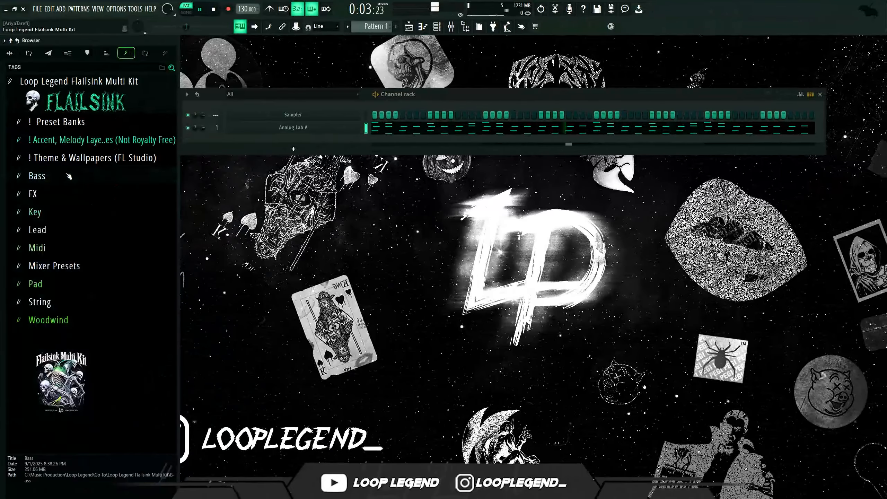
{"action": "left_click", "coordinate": [70, 265]}
{"action": "scroll", "coordinate": [91, 276], "scroll_direction": "down", "scroll_amount": 4}
{"action": "left_click", "coordinate": [109, 292]}
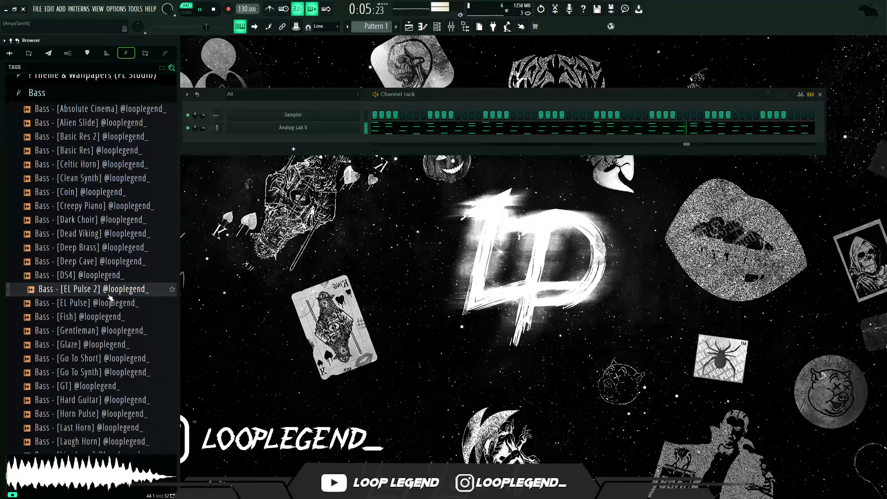
{"action": "left_click", "coordinate": [118, 322]}
{"action": "scroll", "coordinate": [119, 320], "scroll_direction": "down", "scroll_amount": 4}
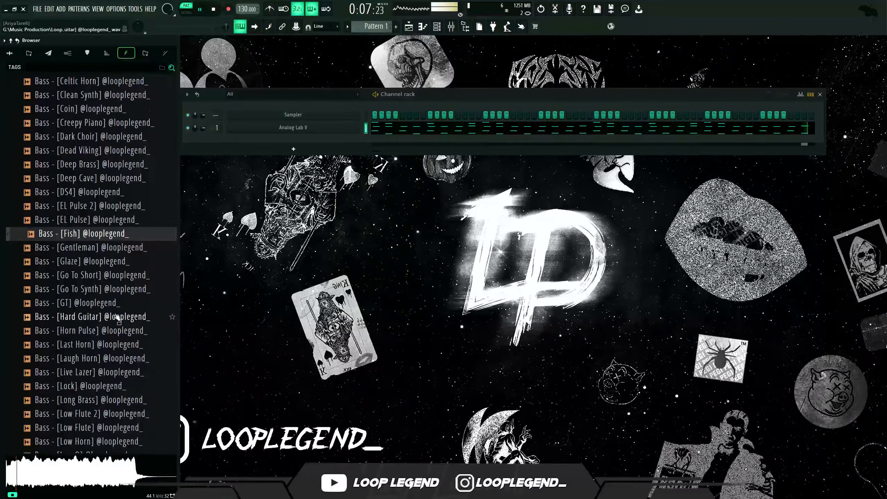
{"action": "left_click", "coordinate": [119, 317]}
{"action": "scroll", "coordinate": [119, 317], "scroll_direction": "down", "scroll_amount": 4}
{"action": "left_click", "coordinate": [119, 317]}
{"action": "scroll", "coordinate": [117, 315], "scroll_direction": "down", "scroll_amount": 4}
{"action": "left_click", "coordinate": [117, 317]}
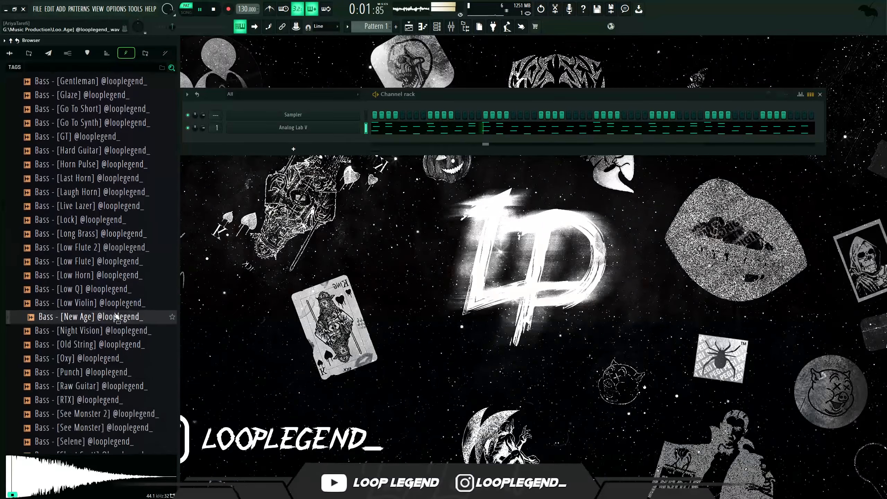
{"action": "scroll", "coordinate": [117, 316], "scroll_direction": "down", "scroll_amount": 4}
{"action": "left_click", "coordinate": [120, 276]}
{"action": "left_click", "coordinate": [117, 289]}
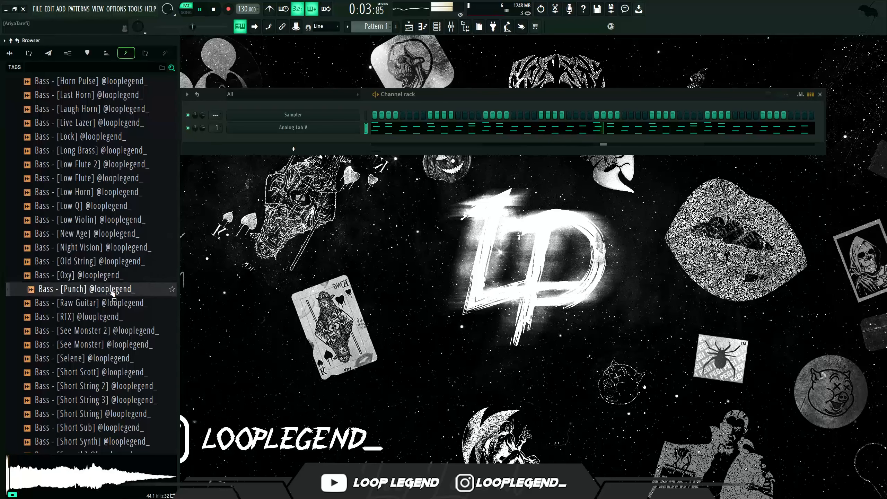
{"action": "left_click", "coordinate": [111, 303]}
{"action": "left_click", "coordinate": [109, 317]}
{"action": "left_click", "coordinate": [110, 295]}
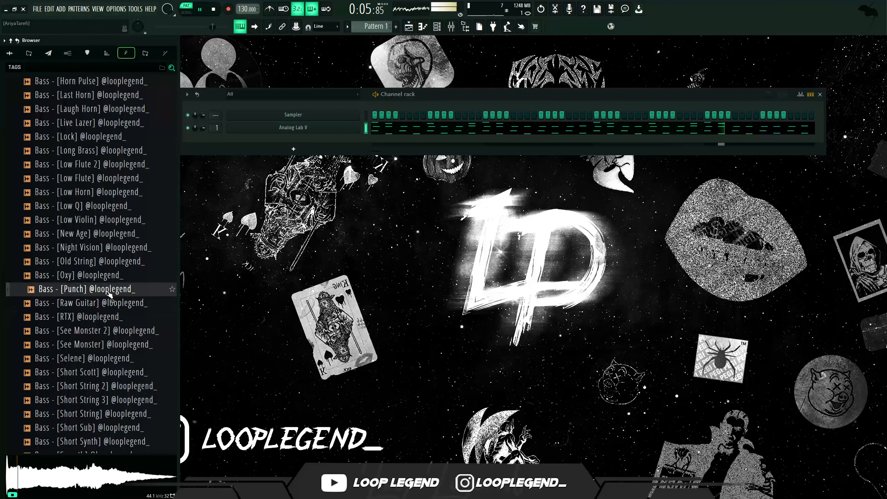
- Load Bass - [Punch] into the channel rack and place two B5 notes in its piano roll
{"action": "left_click_drag", "start_coordinate": [373, 167], "coordinate": [353, 142]}
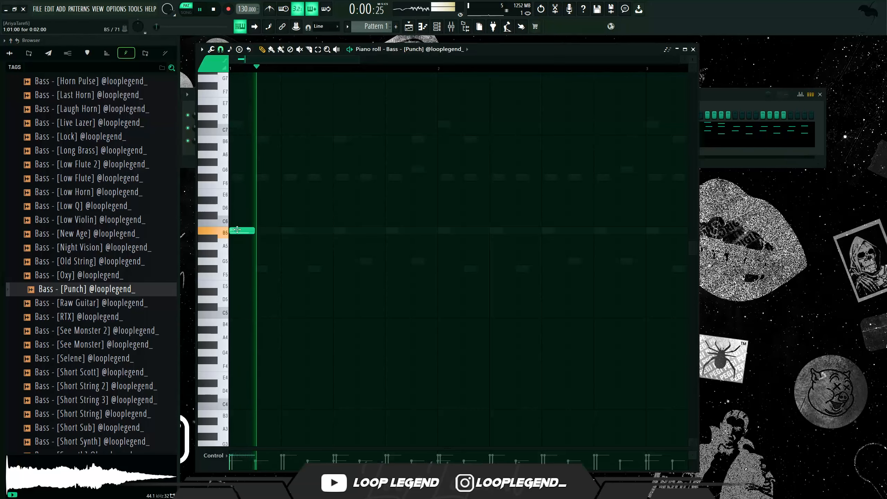
{"action": "left_click", "coordinate": [387, 231]}
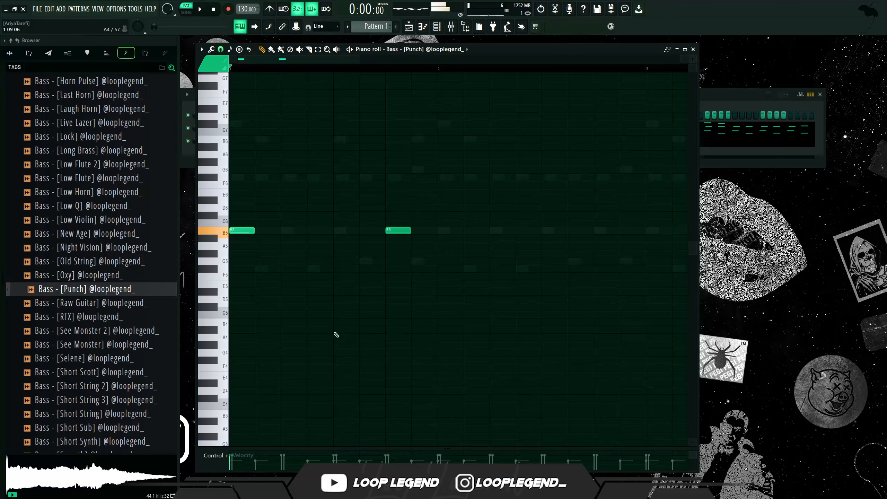
{"action": "left_click", "coordinate": [415, 231]}
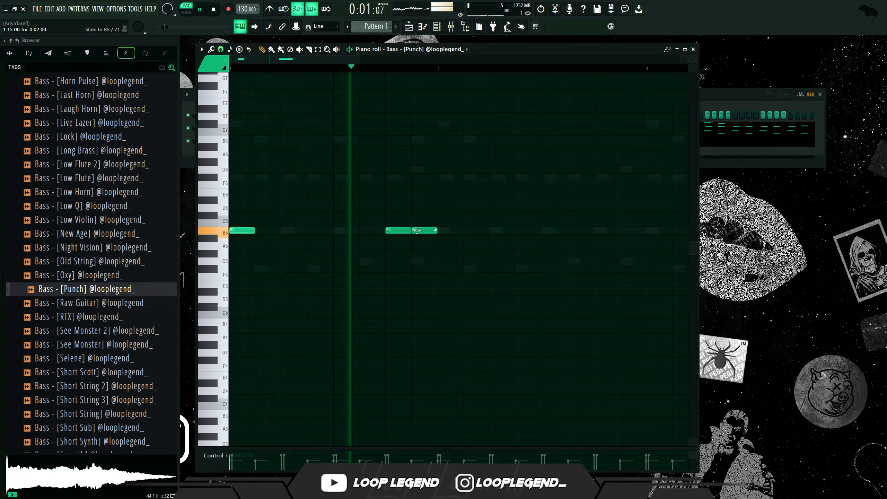
- Set the Bass - [Punch] channel to Cut itself
{"action": "key", "text": "F6"}
{"action": "right_click", "coordinate": [319, 142]}
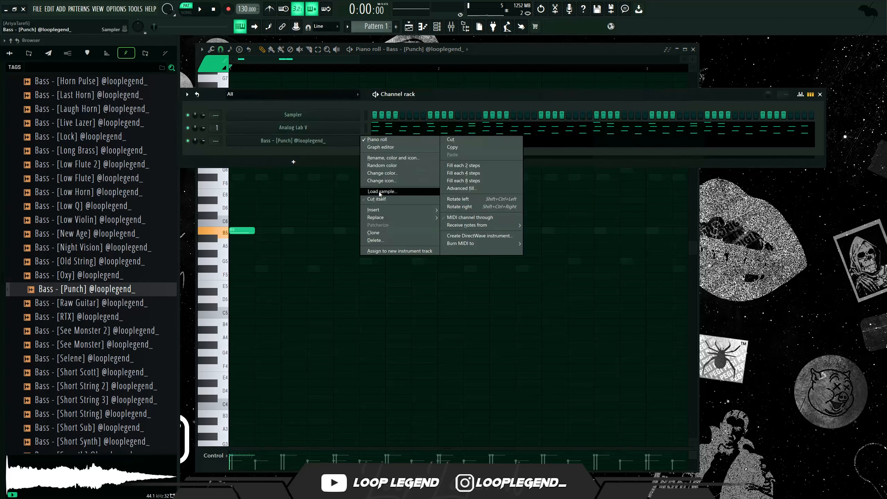
{"action": "left_click", "coordinate": [379, 199]}
{"action": "key", "text": "space"}
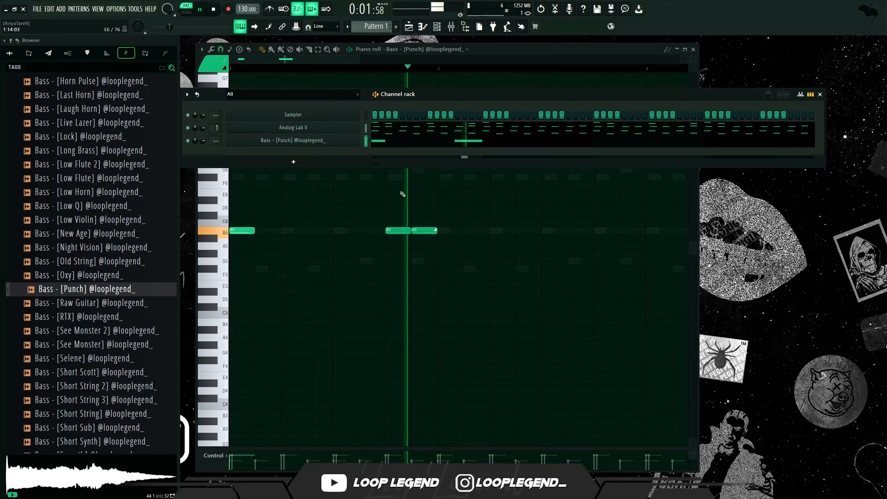
- Move the two bass notes earlier in the bar and enlarge the velocity pane
{"action": "left_click_drag", "start_coordinate": [416, 213], "coordinate": [433, 228]}
{"action": "key", "text": "space"}
{"action": "key", "text": "space"}
{"action": "left_click", "coordinate": [380, 196], "text": "ctrl"}
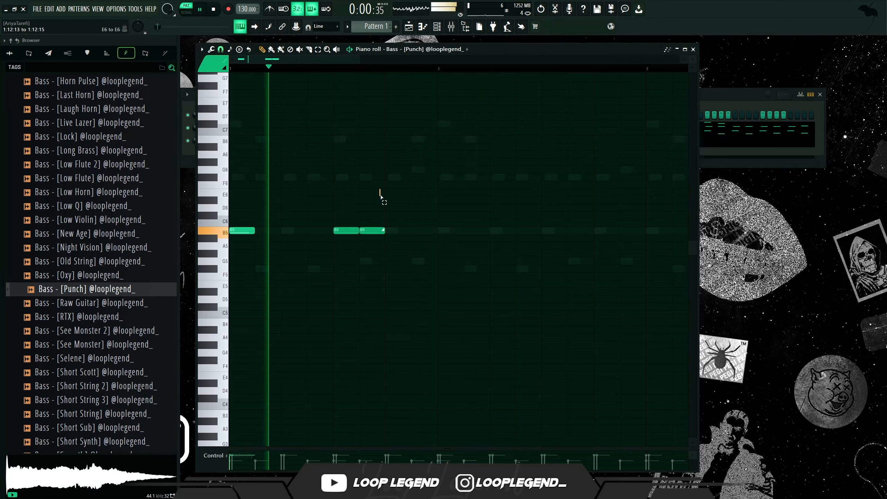
{"action": "left_click_drag", "start_coordinate": [367, 448], "coordinate": [364, 363]}
{"action": "key", "text": "space"}
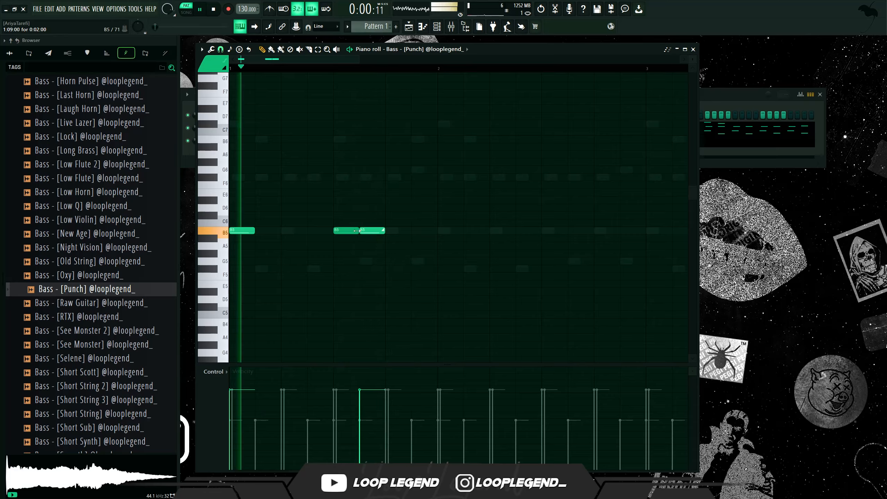
- Stretch the second bass note into a slide to C#6 and transpose both notes down an octave
{"action": "left_click_drag", "start_coordinate": [382, 231], "coordinate": [423, 231]}
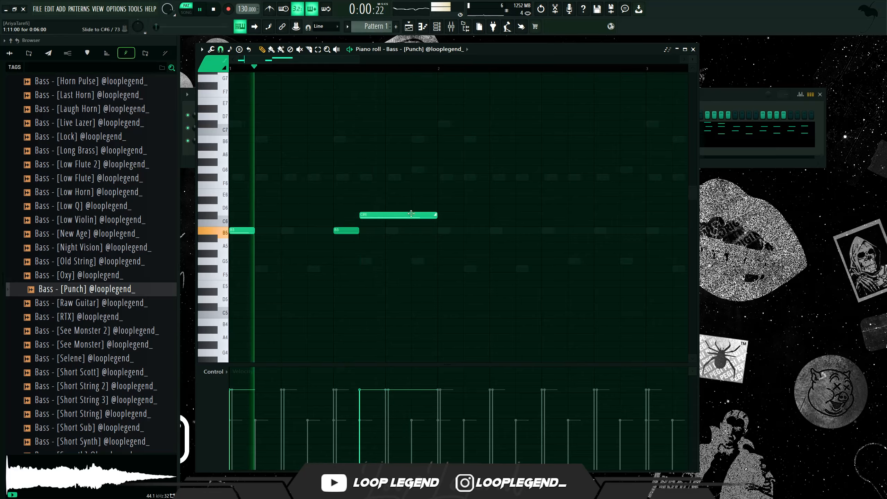
{"action": "key", "text": "space"}
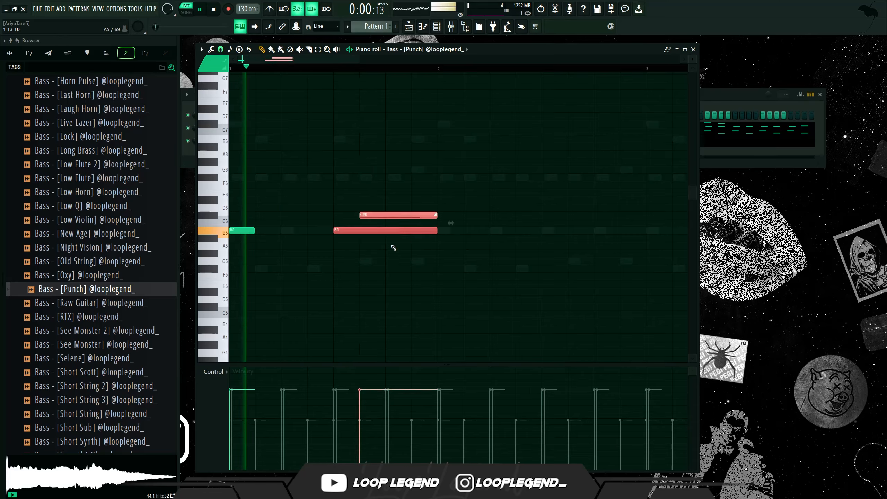
{"action": "key", "text": "ctrl+Down"}
{"action": "left_click", "coordinate": [392, 307], "text": "ctrl"}
{"action": "key", "text": "space"}
- Rearrange the slide note and transpose the bass notes down another octave
{"action": "key", "text": "space"}
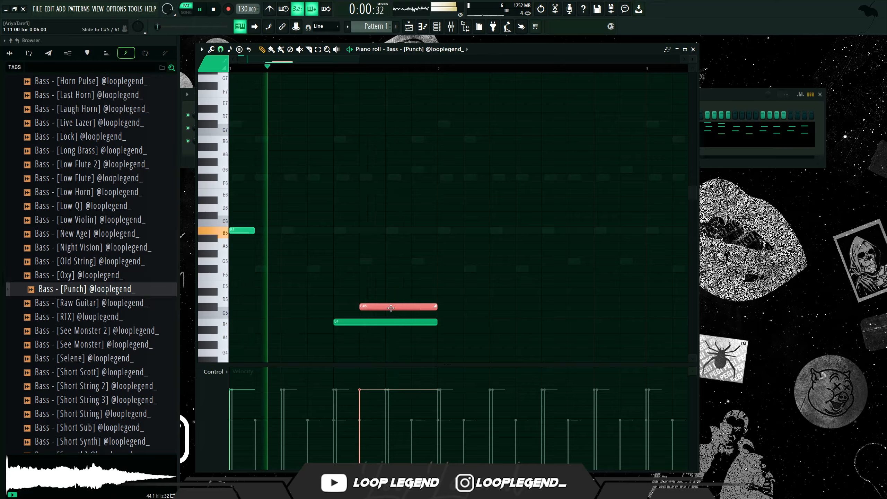
{"action": "left_click_drag", "start_coordinate": [391, 308], "coordinate": [313, 356]}
{"action": "key", "text": "space"}
{"action": "key", "text": "space"}
{"action": "key", "text": "space"}
{"action": "key", "text": "ctrl+Down"}
- Lengthen the short slide note and add another note later on the same row
{"action": "key", "text": "space"}
{"action": "left_click", "coordinate": [398, 265], "text": "ctrl"}
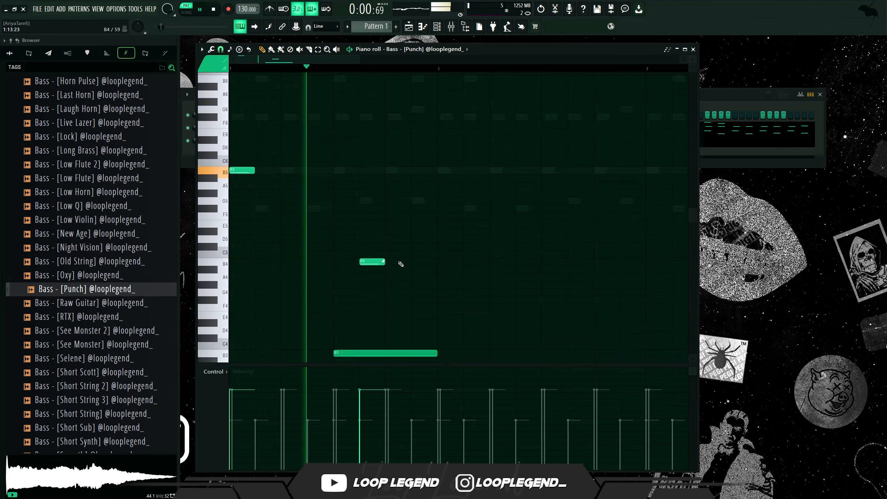
{"action": "left_click_drag", "start_coordinate": [384, 262], "coordinate": [411, 262]}
{"action": "key", "text": "space"}
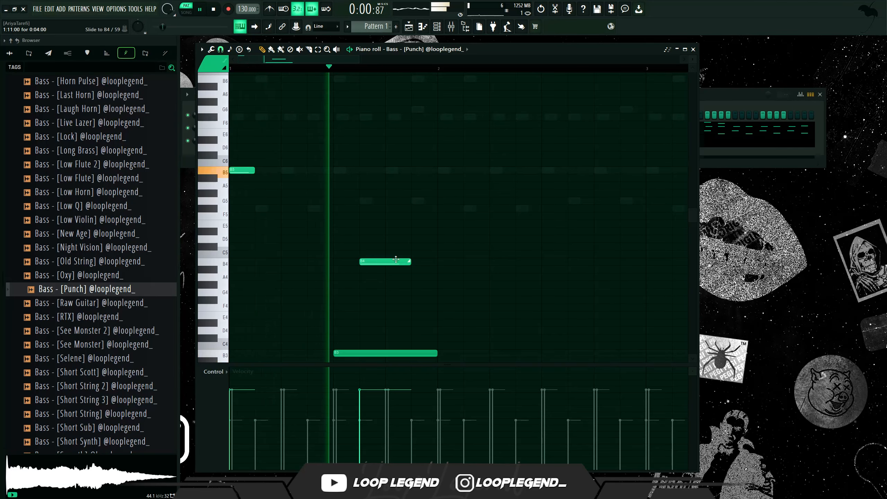
{"action": "key", "text": "space"}
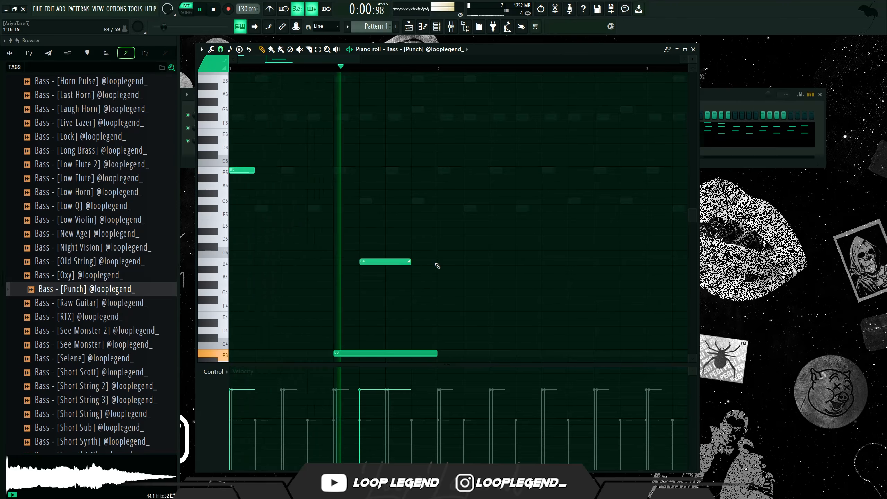
{"action": "left_click", "coordinate": [492, 262]}
{"action": "key", "text": "space"}
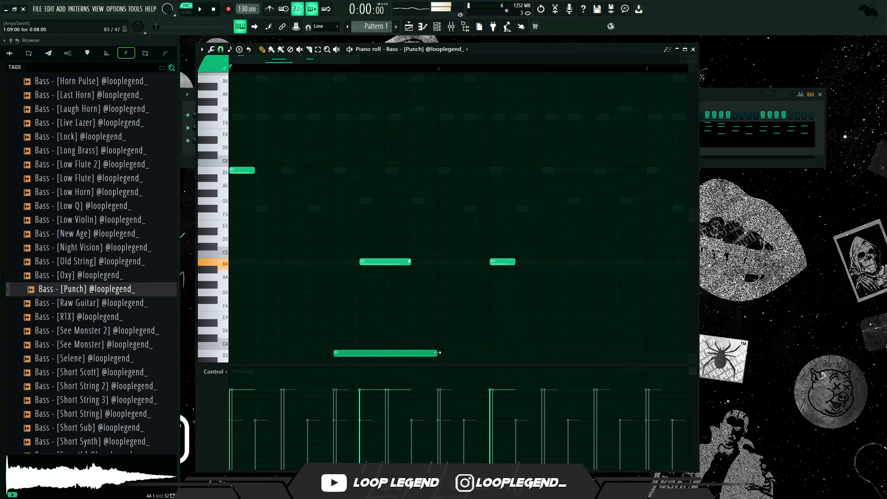
- Add several short notes on the same row toward the end of the bar
{"action": "left_click", "coordinate": [502, 263], "text": "ctrl"}
{"action": "scroll", "coordinate": [489, 269], "scroll_direction": "down", "scroll_amount": 3}
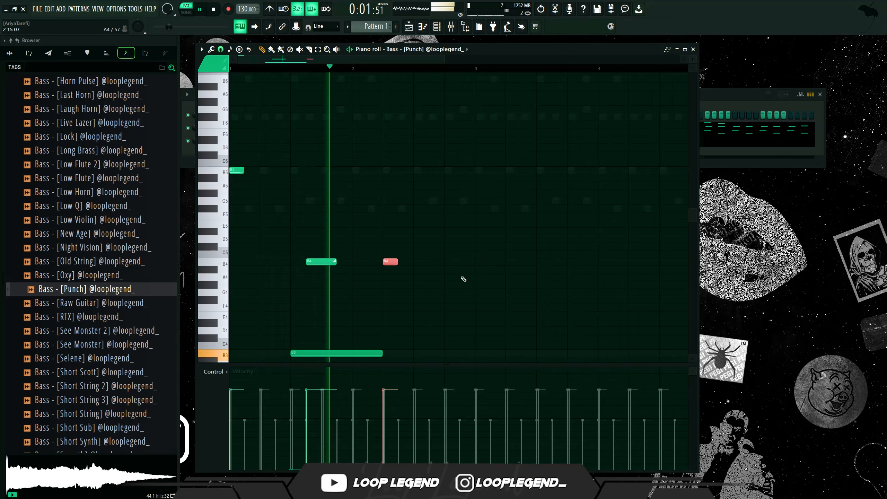
{"action": "left_click", "coordinate": [429, 262]}
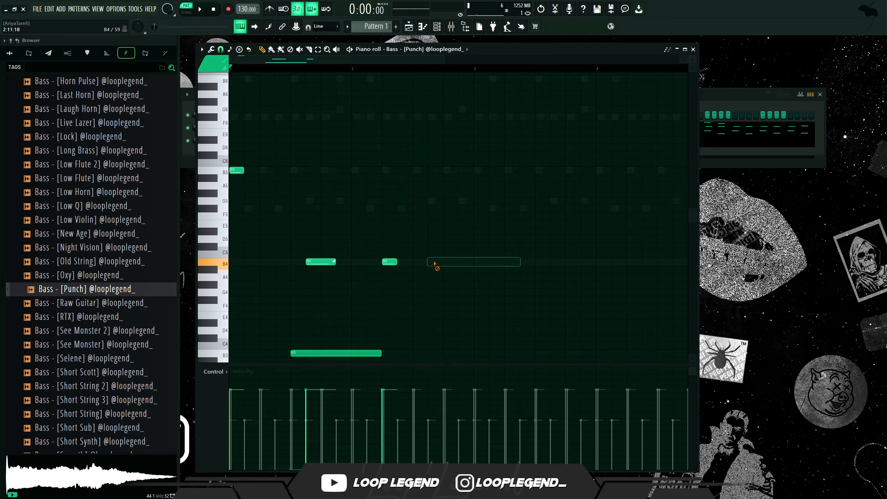
{"action": "key", "text": "space"}
{"action": "left_click", "coordinate": [447, 262]}
{"action": "left_click", "coordinate": [461, 261]}
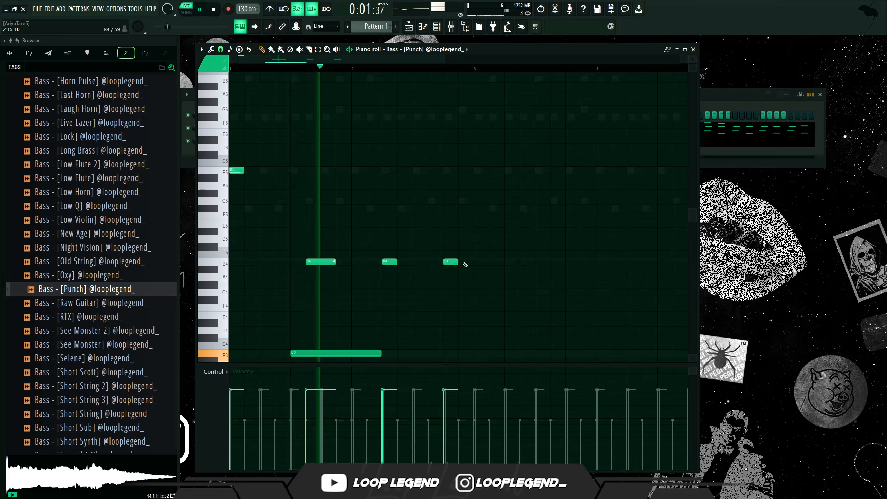
{"action": "left_click", "coordinate": [432, 262]}
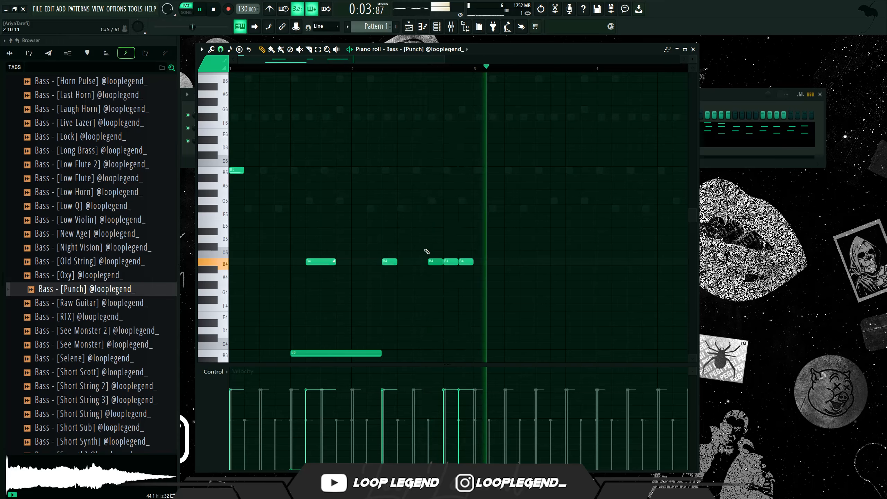
- Remove two of the extra short notes, restoring one accidental deletion
{"action": "right_click", "coordinate": [434, 263]}
{"action": "key", "text": "ctrl+z"}
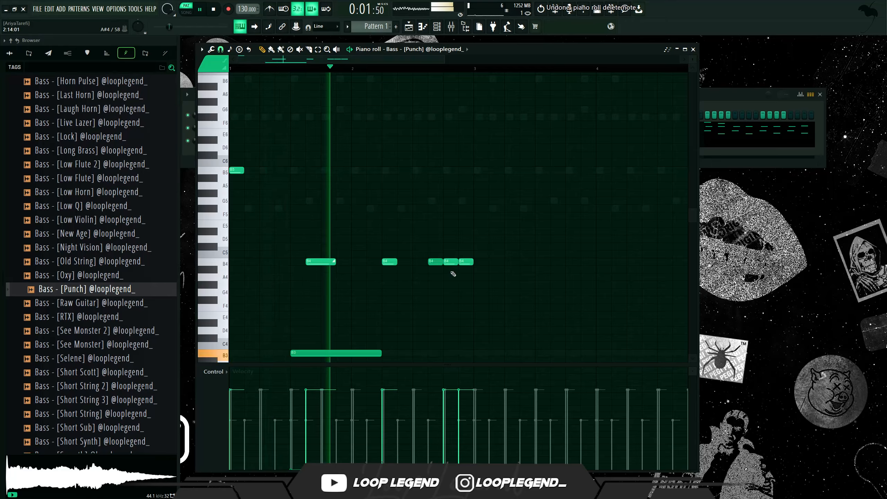
{"action": "right_click", "coordinate": [435, 262]}
{"action": "right_click", "coordinate": [468, 262]}
{"action": "key", "text": "space"}
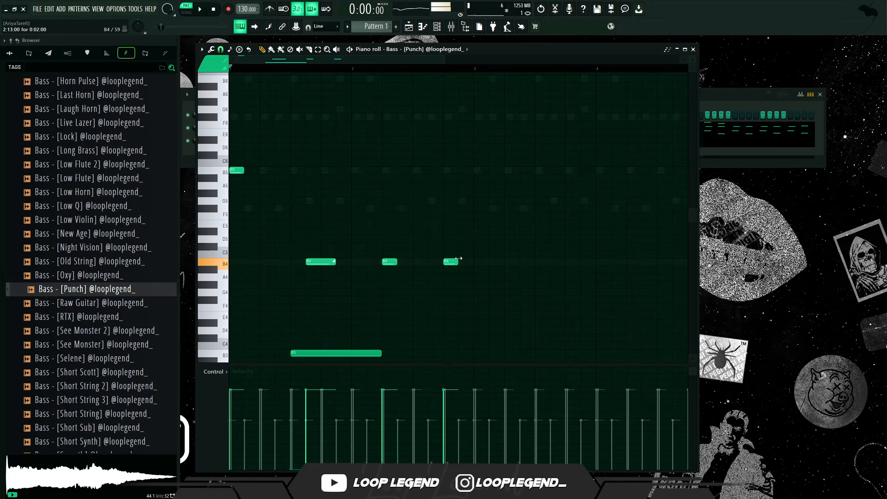
{"action": "key", "text": "space"}
- Move the last short note earlier and duplicate the bass phrase
{"action": "left_click_drag", "start_coordinate": [455, 262], "coordinate": [440, 261]}
{"action": "key", "text": "ctrl+b"}
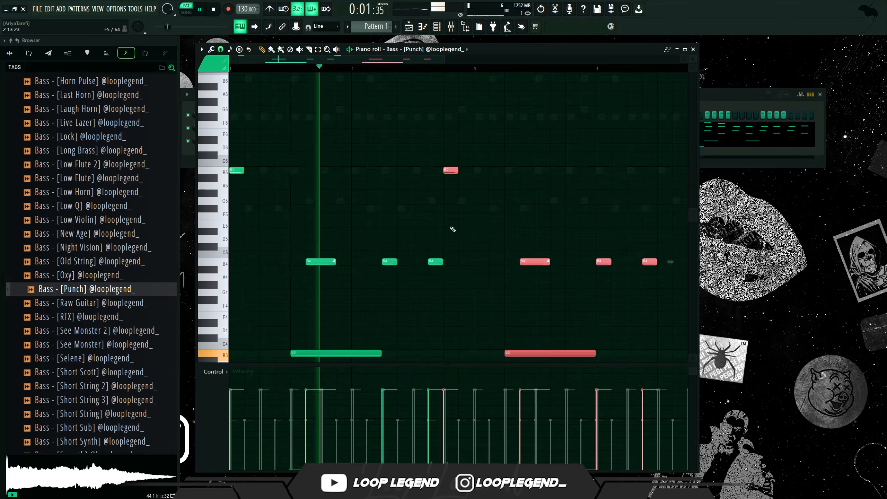
- Move the duplicated B5 note later in the second phrase
{"action": "left_click", "coordinate": [450, 176]}
{"action": "key", "text": "ctrl+z"}
{"action": "left_click_drag", "start_coordinate": [453, 171], "coordinate": [483, 172]}
{"action": "scroll", "coordinate": [458, 188], "scroll_direction": "down", "scroll_amount": 1}
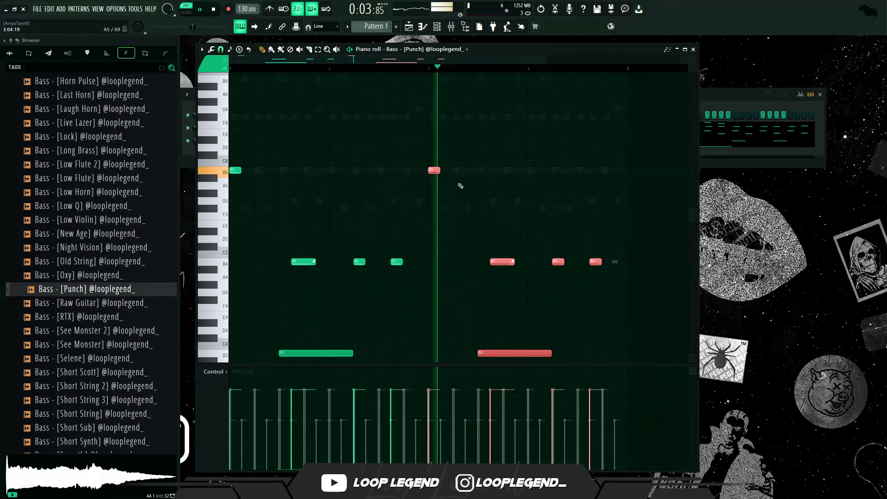
{"action": "scroll", "coordinate": [461, 186], "scroll_direction": "down", "scroll_amount": 4}
{"action": "scroll", "coordinate": [503, 183], "scroll_direction": "up", "scroll_amount": 3}
{"action": "left_click", "coordinate": [584, 196], "text": "ctrl"}
{"action": "left_click", "coordinate": [580, 183]}
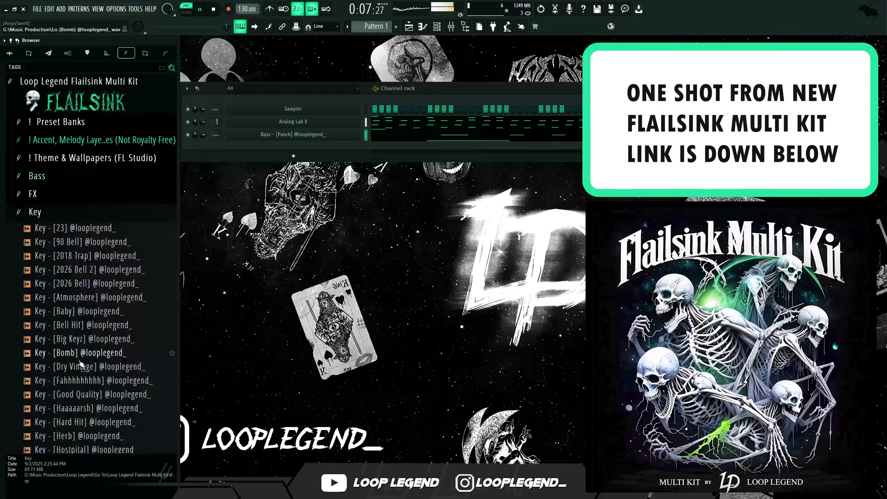
- Load Key - [Baby] from the Flailsink Multi Kit into a new channel
{"action": "left_click", "coordinate": [79, 311]}
{"action": "right_click", "coordinate": [86, 311]}
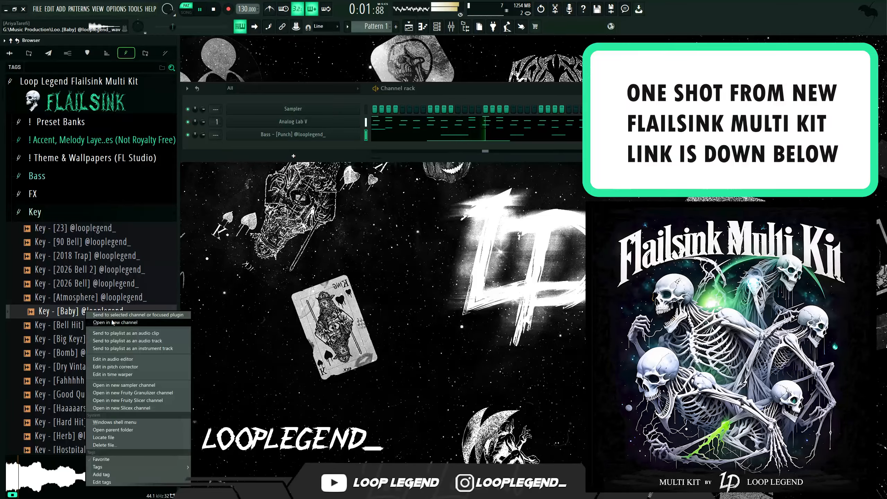
{"action": "left_click", "coordinate": [100, 324]}
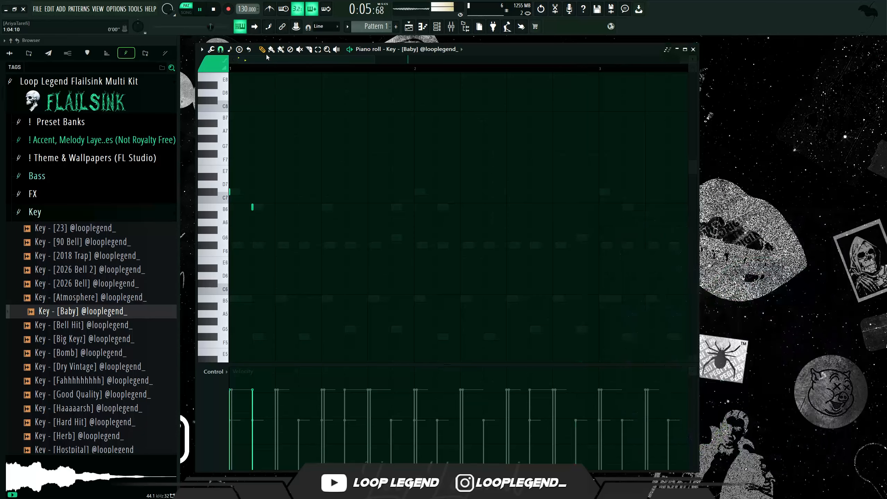
- Transpose the Key [Baby] notes down two octaves in the piano roll and preview the pattern
{"action": "mouse_move", "coordinate": [472, 47]}
{"action": "left_mouse_down"}
{"action": "mouse_move", "coordinate": [456, 47]}
{"action": "mouse_move", "coordinate": [479, 45]}
{"action": "mouse_move", "coordinate": [472, 39]}
{"action": "left_mouse_up"}
{"action": "key", "text": "space"}
{"action": "key", "text": "ctrl+Down"}
{"action": "key", "text": "space"}
{"action": "key", "text": "space"}
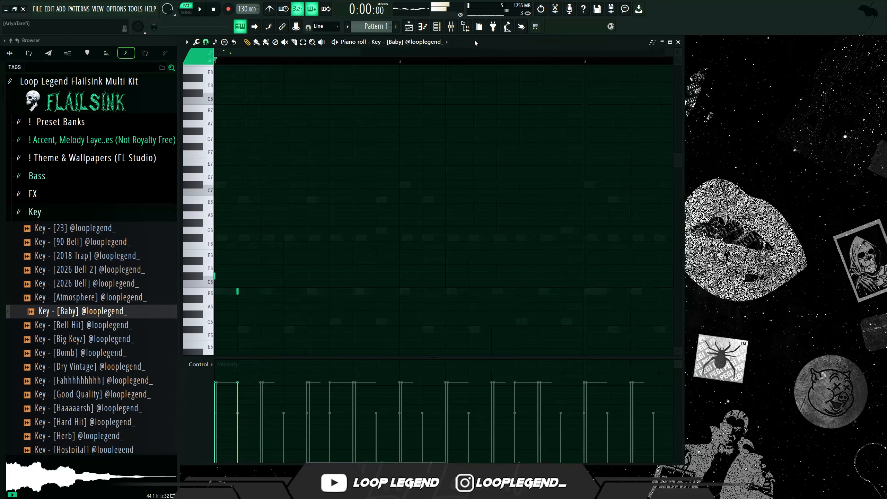
{"action": "key", "text": "ctrl+Down"}
{"action": "scroll", "coordinate": [368, 295], "scroll_direction": "down", "scroll_amount": 5}
{"action": "key", "text": "space"}
{"action": "key", "text": "space"}
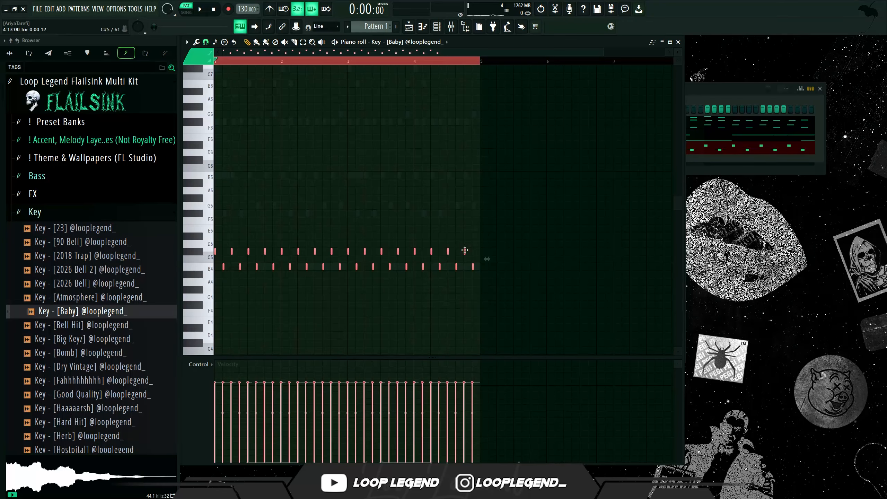
- Add a Filter shaper in ShaperBox2 on the Key channel and set its LFO length to 4 Bars
{"action": "scroll", "coordinate": [224, 252], "scroll_direction": "up", "scroll_amount": 5}
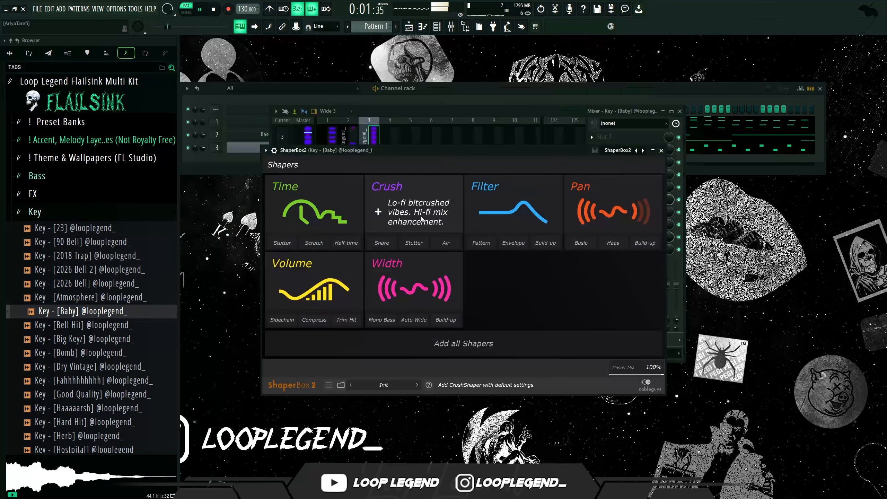
{"action": "left_click", "coordinate": [510, 203]}
{"action": "left_click", "coordinate": [386, 350]}
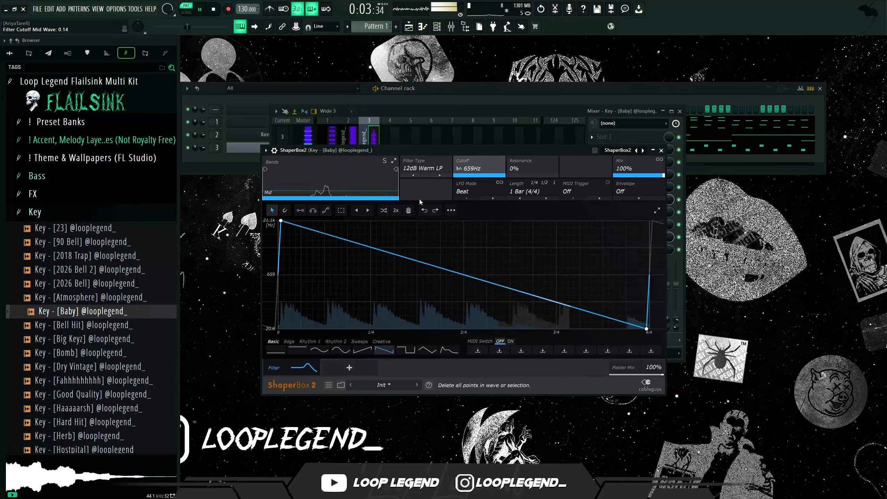
{"action": "left_click", "coordinate": [550, 197]}
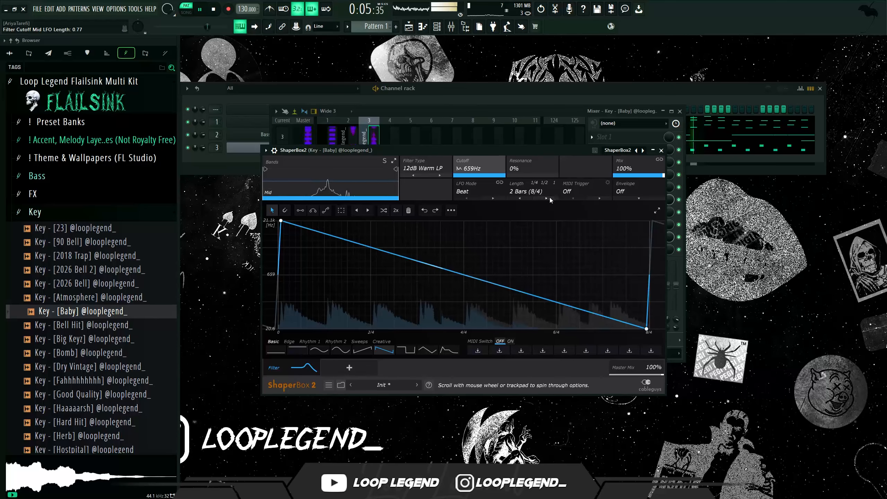
{"action": "left_click", "coordinate": [550, 198]}
{"action": "left_click", "coordinate": [550, 198]}
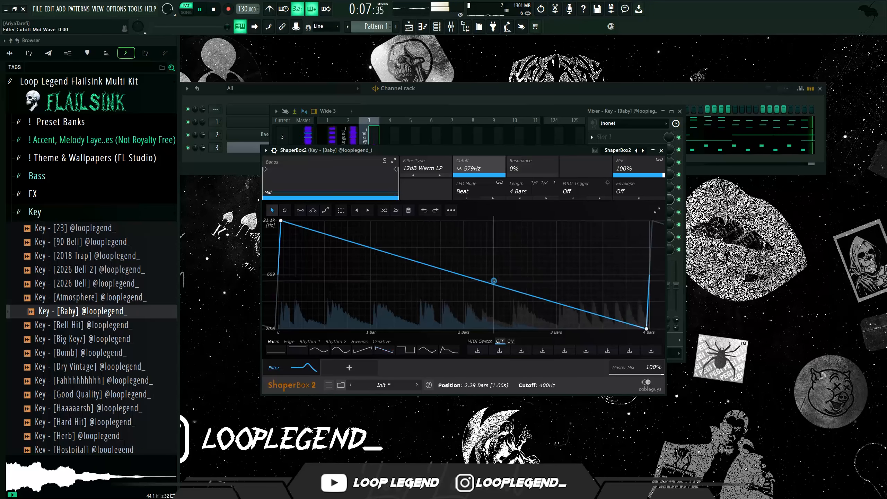
- Bend the filter cutoff curve into a convex shape and raise its final point
{"action": "left_click_drag", "start_coordinate": [493, 283], "coordinate": [557, 220]}
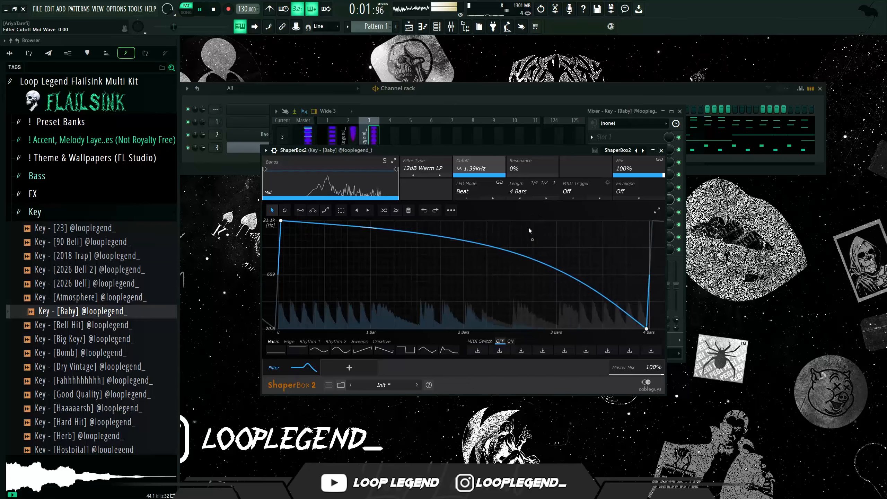
{"action": "left_click", "coordinate": [520, 199]}
{"action": "left_click", "coordinate": [542, 199]}
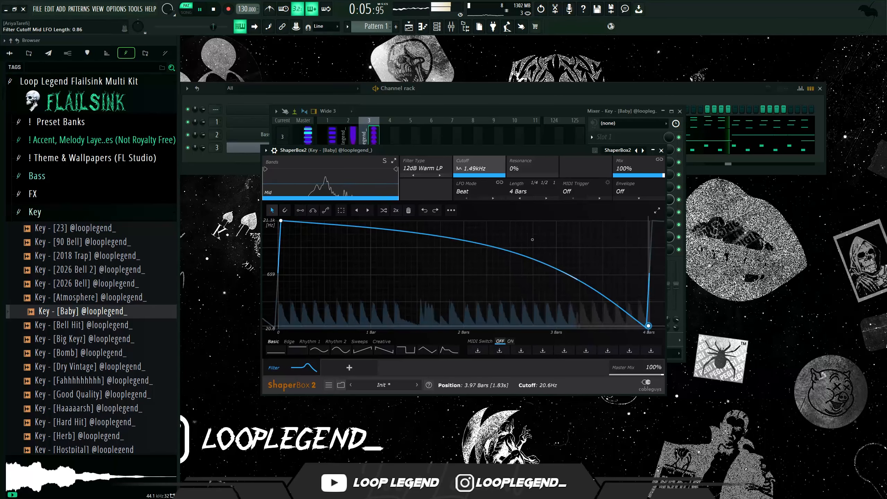
{"action": "left_click_drag", "start_coordinate": [648, 325], "coordinate": [650, 291]}
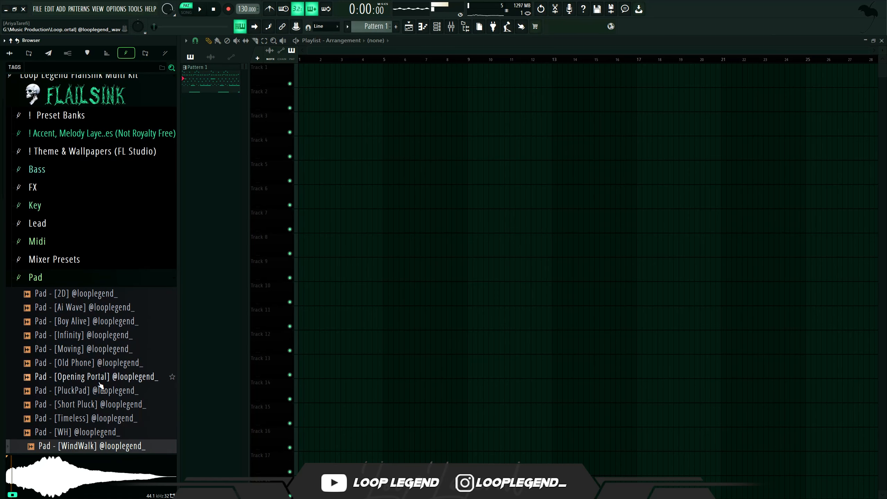
- Audition several Pad samples and load Pad - [Infinity] into a new channel
{"action": "left_click", "coordinate": [101, 377]}
{"action": "left_click", "coordinate": [103, 363]}
{"action": "left_click", "coordinate": [99, 349]}
{"action": "left_click", "coordinate": [95, 335]}
{"action": "left_click", "coordinate": [93, 321]}
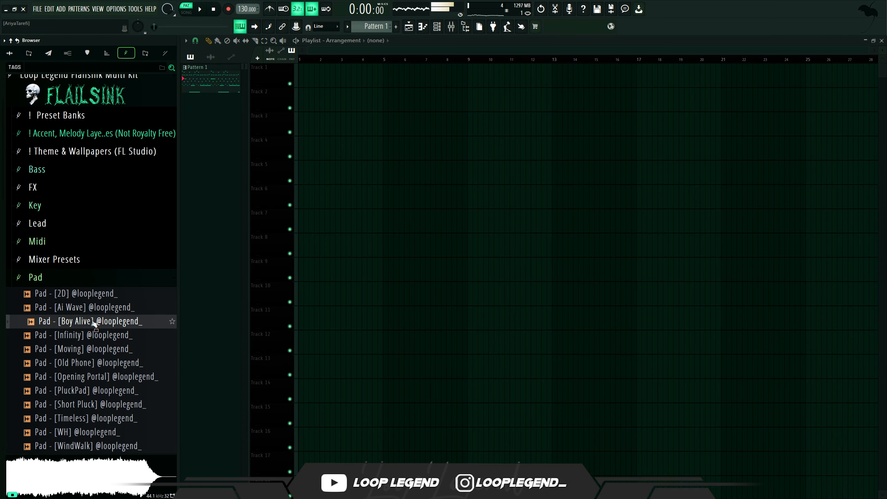
{"action": "left_click", "coordinate": [92, 307]}
{"action": "left_click", "coordinate": [91, 322]}
{"action": "right_click", "coordinate": [91, 336]}
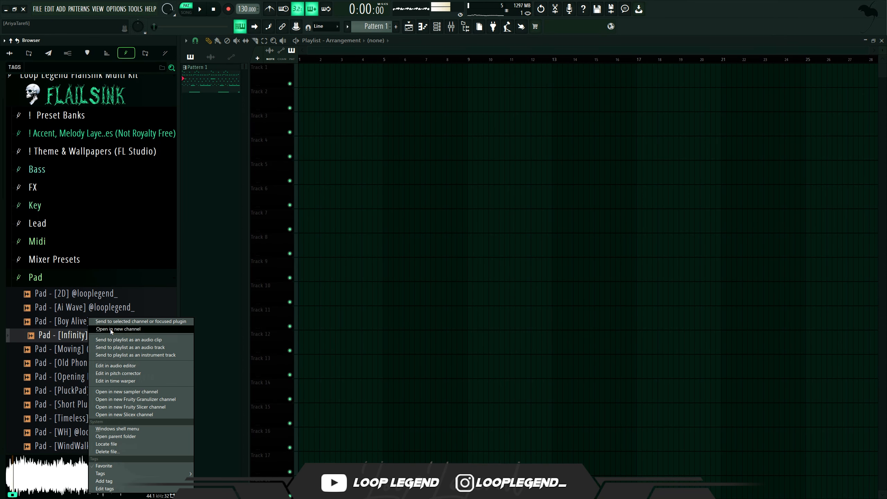
{"action": "left_click", "coordinate": [110, 329]}
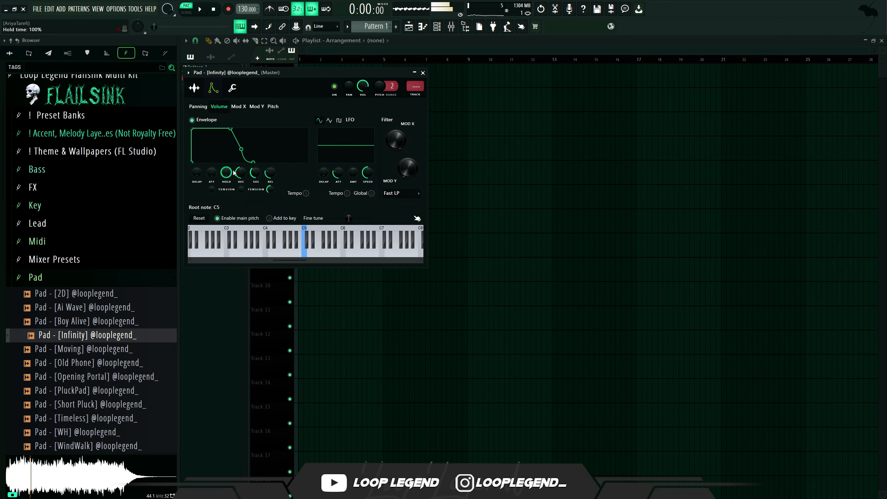
- Open the Pad's piano roll and duplicate the three-note chord to make four chords across the bar
{"action": "key", "text": "F7"}
{"action": "left_click", "coordinate": [270, 254]}
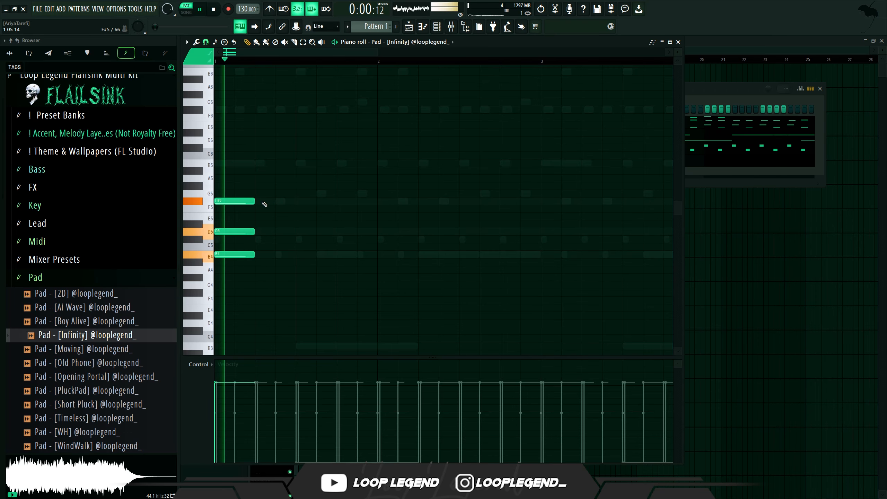
{"action": "key", "text": "space"}
{"action": "key", "text": "ctrl+b"}
{"action": "key", "text": "ctrl+b"}
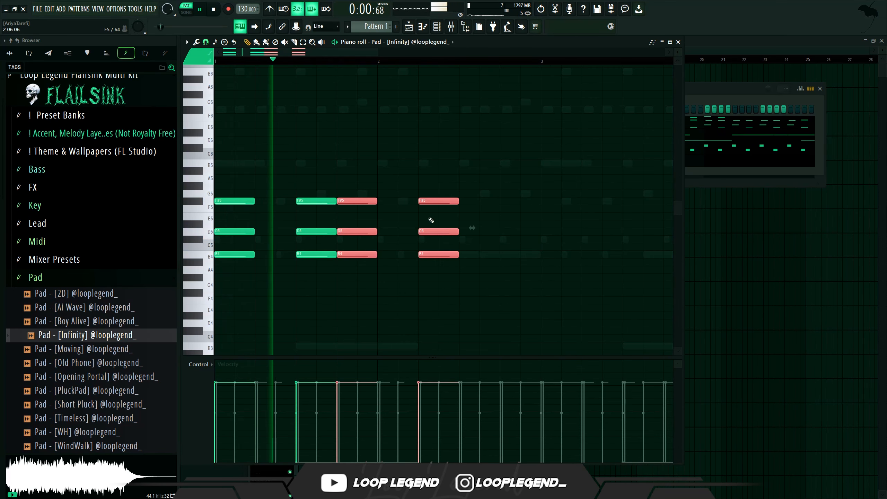
{"action": "key", "text": "ctrl+b"}
- Lower the D5 note of the fourth chord by a semitone to C#5
{"action": "left_click_drag", "start_coordinate": [486, 221], "coordinate": [448, 239]}
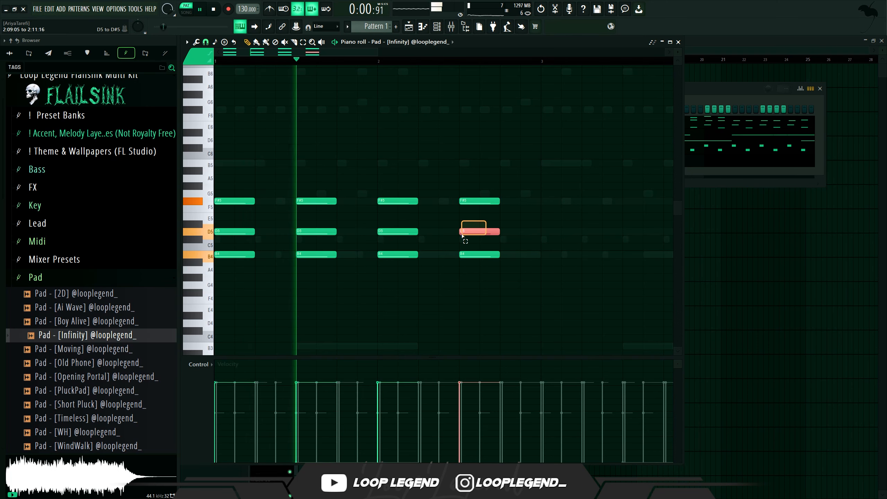
{"action": "key", "text": "shift+Down"}
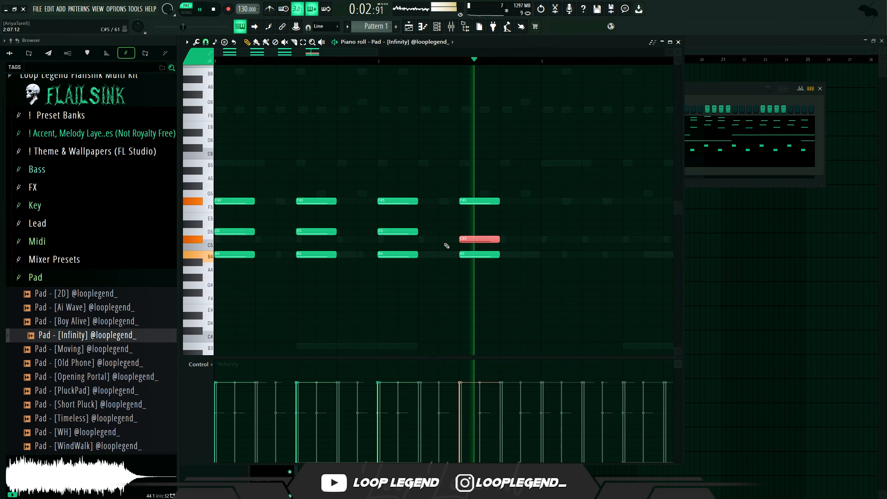
- Turn the C#5 note into a slide note and lengthen it past the chord
{"action": "key", "text": "space"}
{"action": "left_click", "coordinate": [192, 51]}
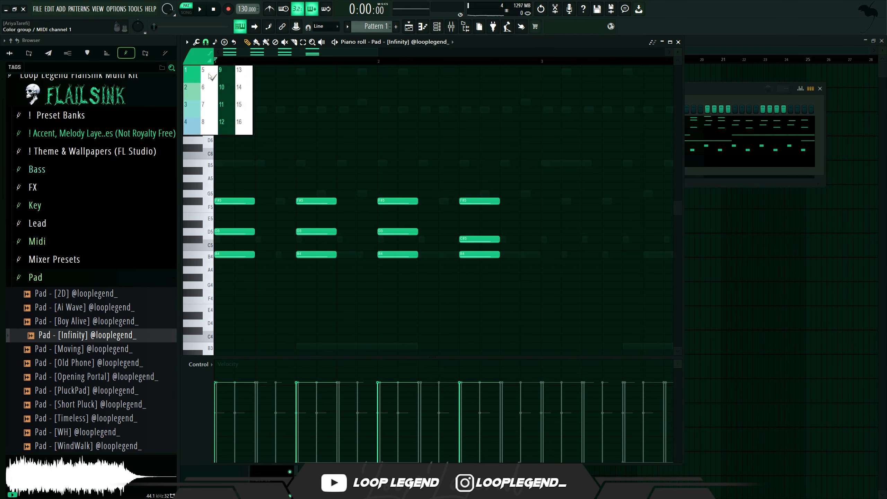
{"action": "left_click", "coordinate": [205, 80]}
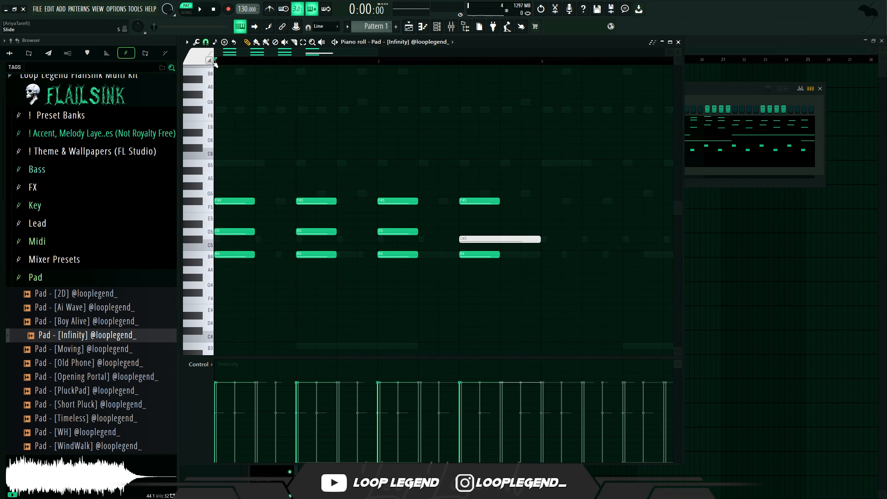
{"action": "key", "text": "space"}
{"action": "left_click", "coordinate": [499, 231]}
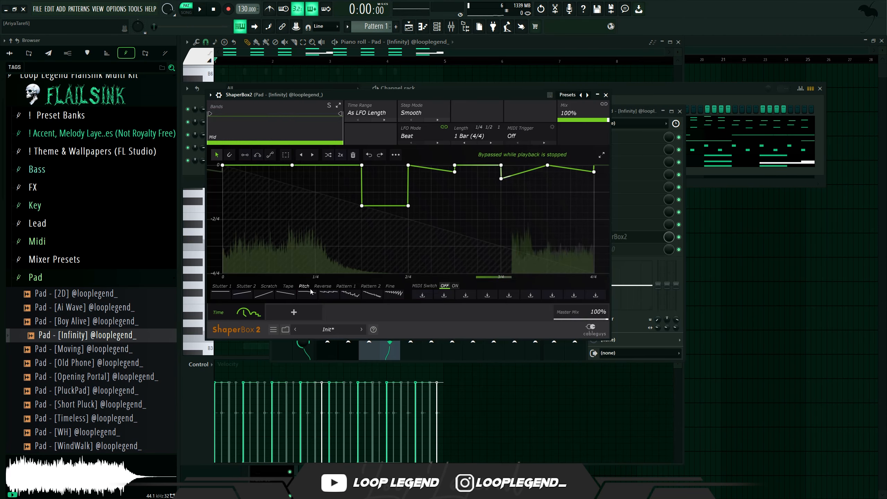
- Load the Pattern 1 preset into the Pad's ShaperBox2 Time shaper and raise the 2/4 point to the top
{"action": "left_click", "coordinate": [346, 295]}
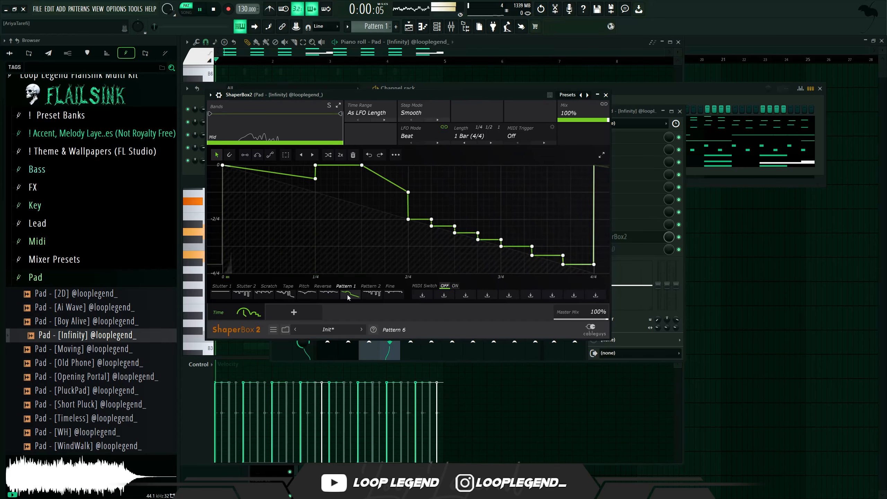
{"action": "key", "text": "space"}
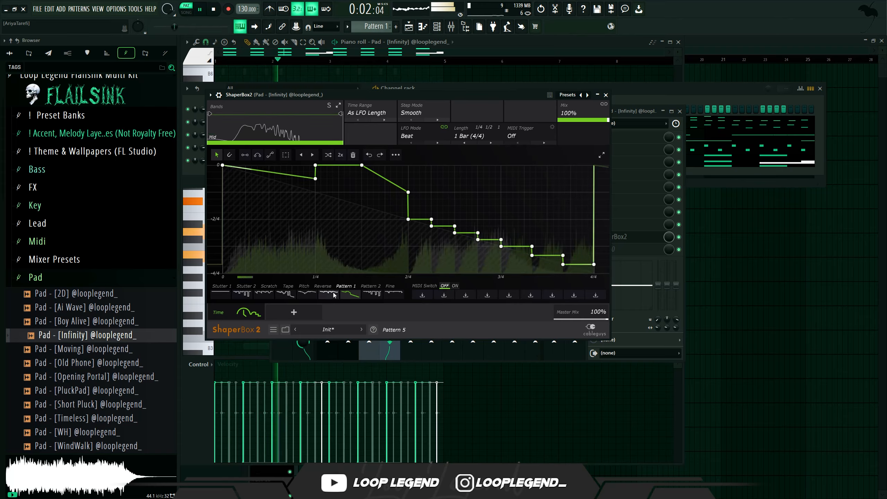
{"action": "left_click_drag", "start_coordinate": [317, 181], "coordinate": [317, 180]}
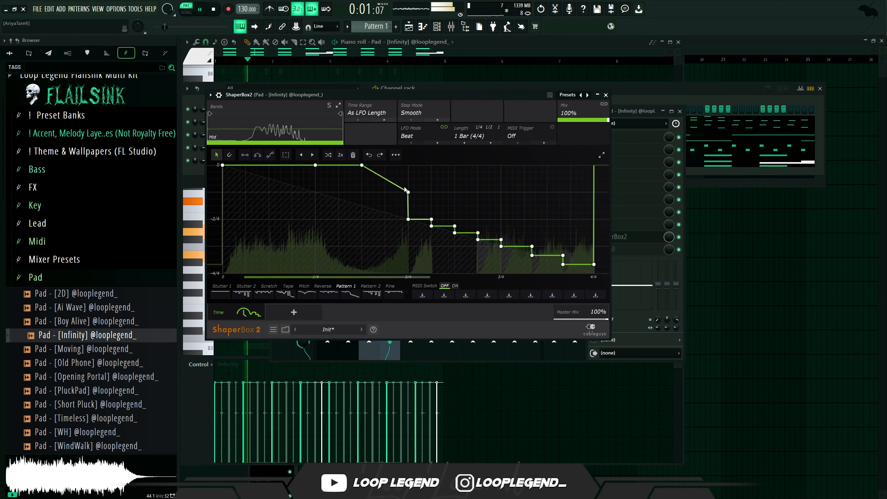
{"action": "left_click_drag", "start_coordinate": [408, 192], "coordinate": [409, 165]}
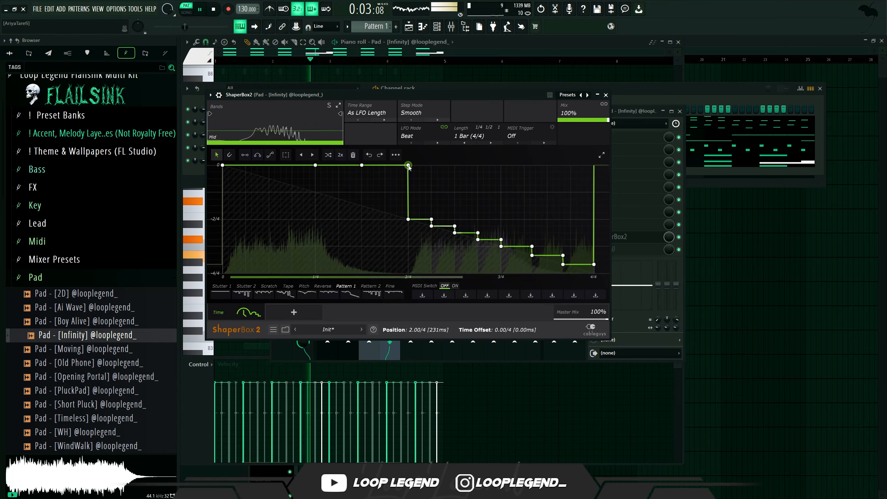
{"action": "key", "text": "space"}
- Set the Time shaper's LFO length to 1/2 and preview it
{"action": "left_click", "coordinate": [460, 139]}
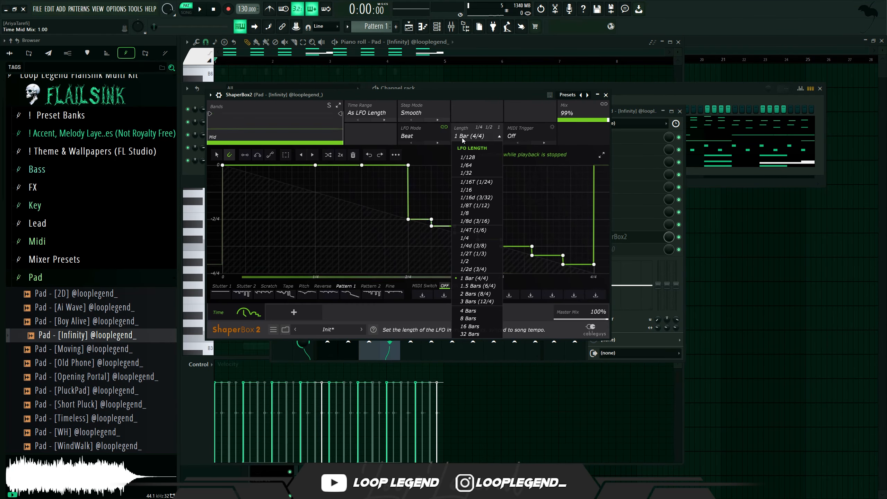
{"action": "left_click", "coordinate": [462, 138]}
{"action": "left_click", "coordinate": [462, 143]}
{"action": "key", "text": "space"}
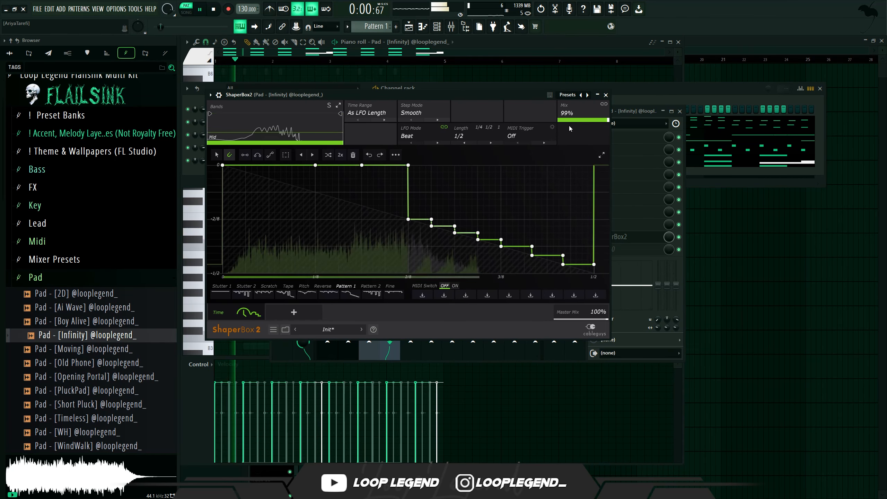
- Set the Time shaper mix to 95% and adjust two of the stepped points in the curve
{"action": "left_click_drag", "start_coordinate": [607, 120], "coordinate": [606, 121]}
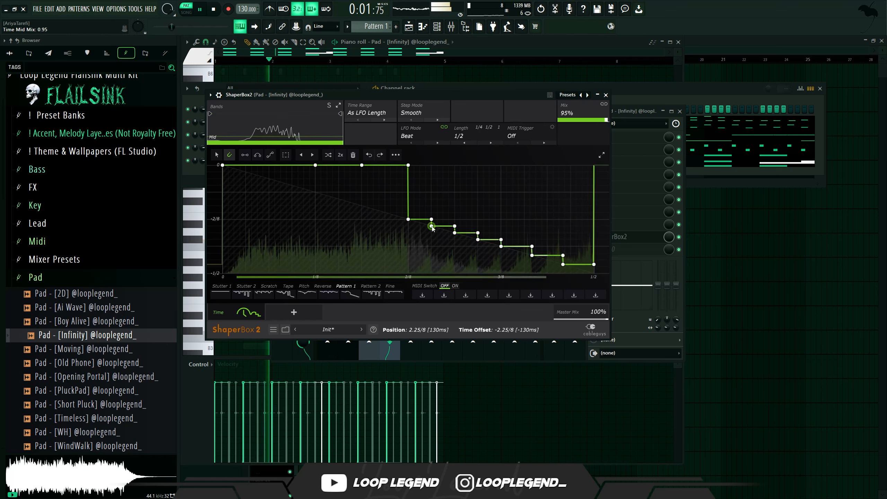
{"action": "left_click_drag", "start_coordinate": [432, 226], "coordinate": [454, 219]}
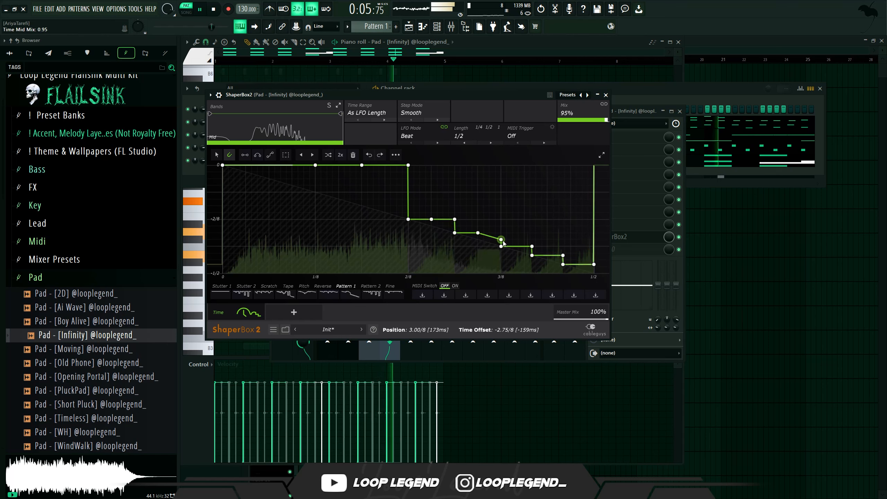
{"action": "left_click_drag", "start_coordinate": [501, 240], "coordinate": [501, 233]}
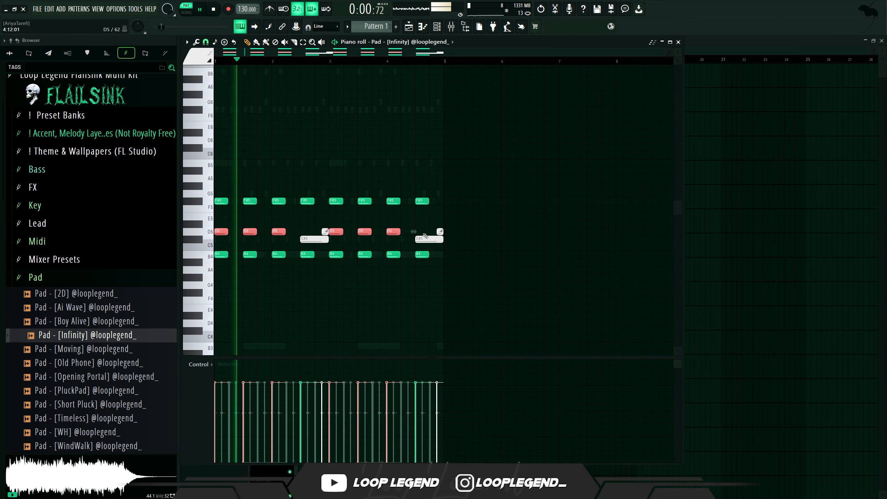
- Lower the selected D5 pad notes by one semitone
{"action": "key", "text": "Down"}
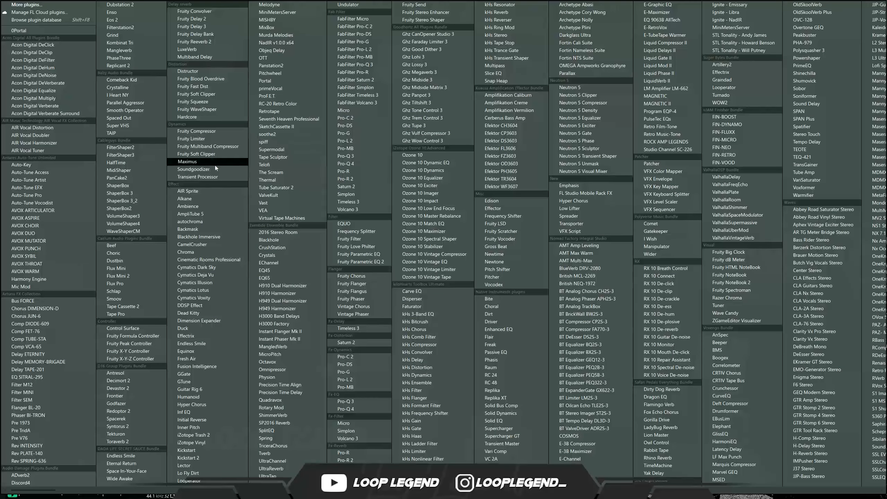
- Close the Parametric EQ and Soundgoodizer windows on the Pad's mixer insert
{"action": "left_click", "coordinate": [214, 169]}
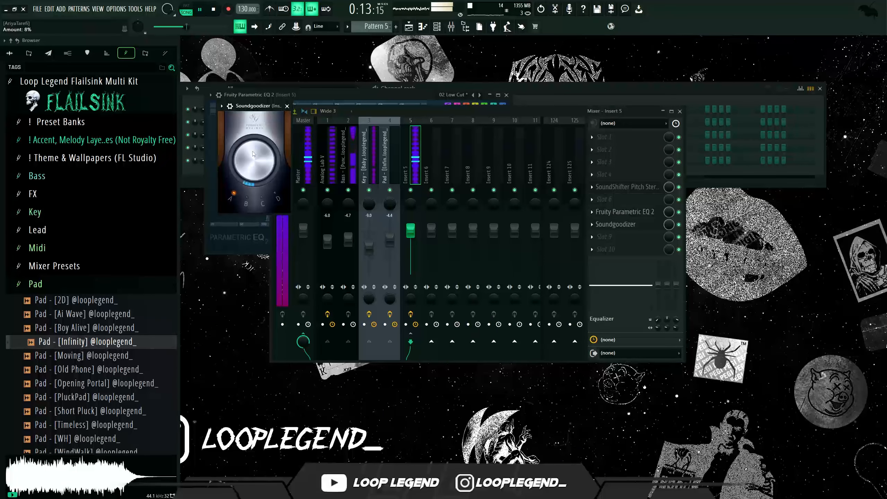
{"action": "left_click", "coordinate": [287, 106]}
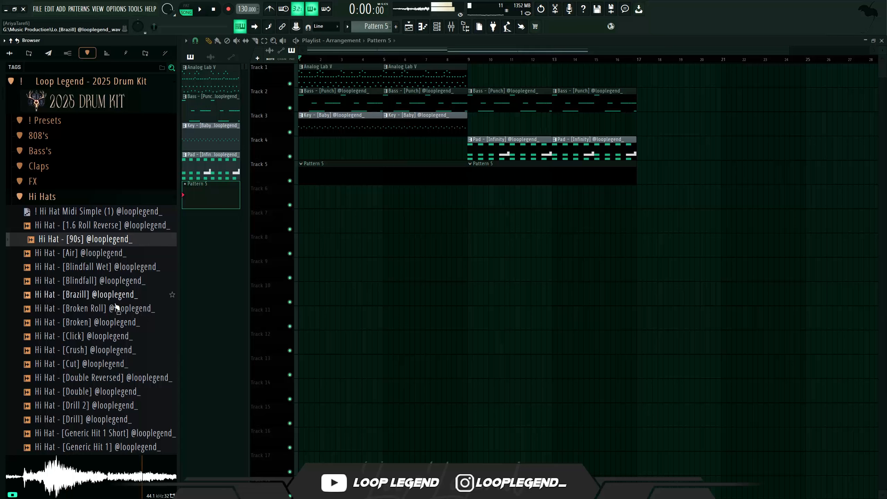
- Load Hi Hat - [Crush] from the 2025 Drum Kit into a new channel and send Hi Hat Midi Simple (1) to it
{"action": "right_click", "coordinate": [101, 349]}
{"action": "left_click", "coordinate": [130, 330]}
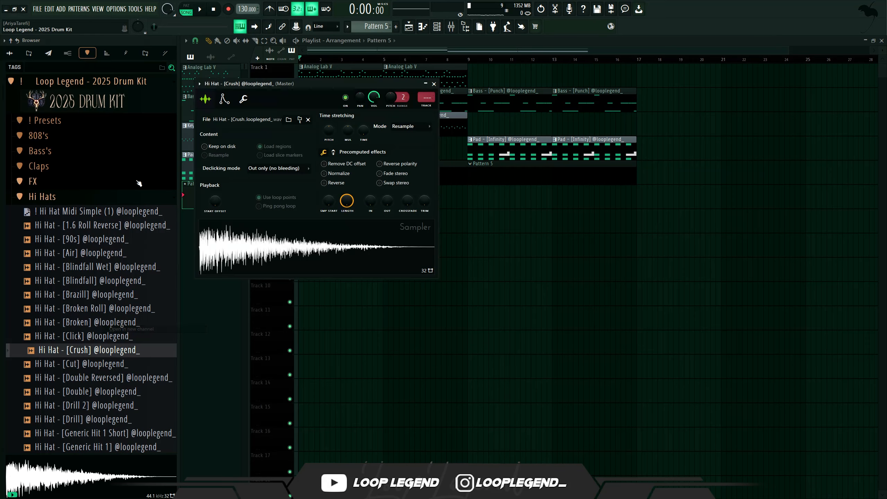
{"action": "right_click", "coordinate": [134, 213]}
{"action": "left_click", "coordinate": [144, 218]}
{"action": "key", "text": "space"}
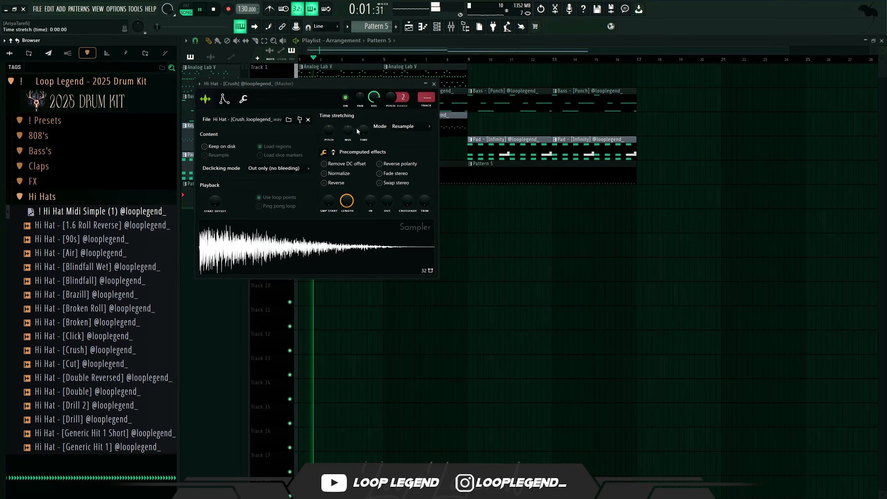
- Open the Hi Hat channel's mixer insert to check its routing, then close the windows
{"action": "left_click", "coordinate": [422, 100]}
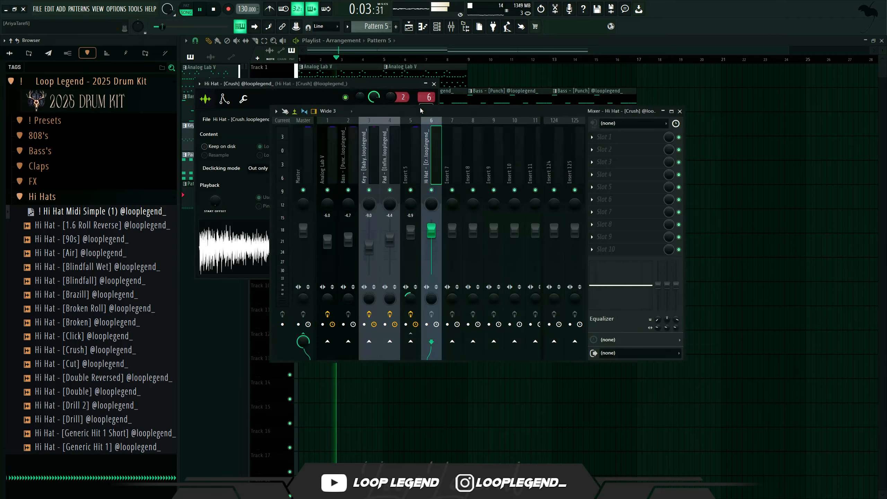
{"action": "left_click", "coordinate": [608, 137]}
{"action": "left_click", "coordinate": [206, 41]}
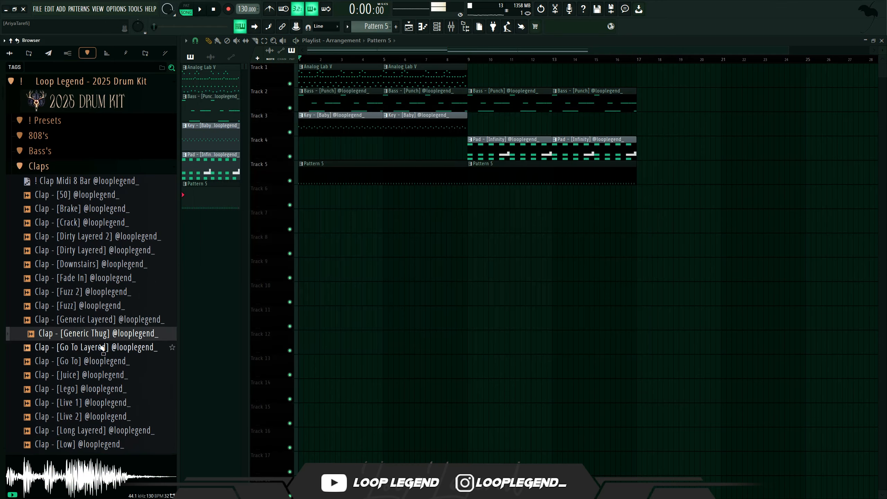
- Load Clap - [Go To] from the Claps folder into a new channel and send Clap Midi 8 Bar to it
{"action": "left_click", "coordinate": [93, 363]}
{"action": "right_click", "coordinate": [93, 362]}
{"action": "left_click", "coordinate": [116, 330]}
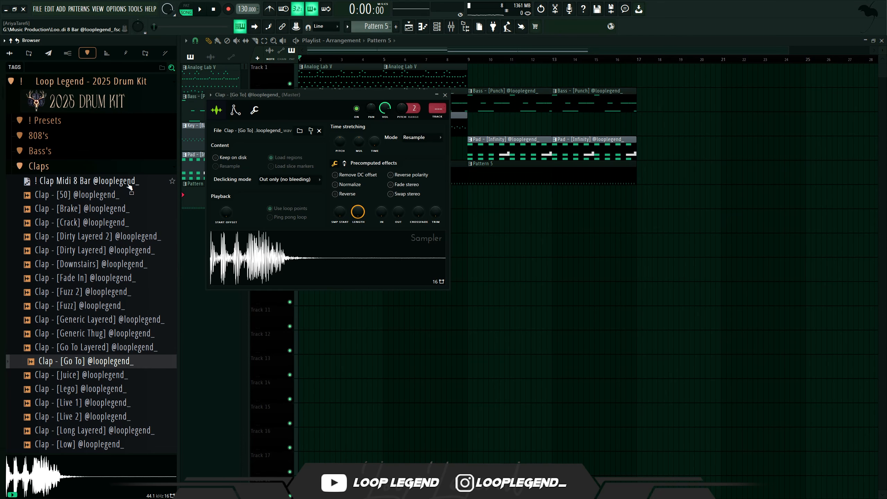
{"action": "left_click_drag", "start_coordinate": [128, 185], "coordinate": [215, 188]}
{"action": "left_click_drag", "start_coordinate": [331, 92], "coordinate": [330, 93]}
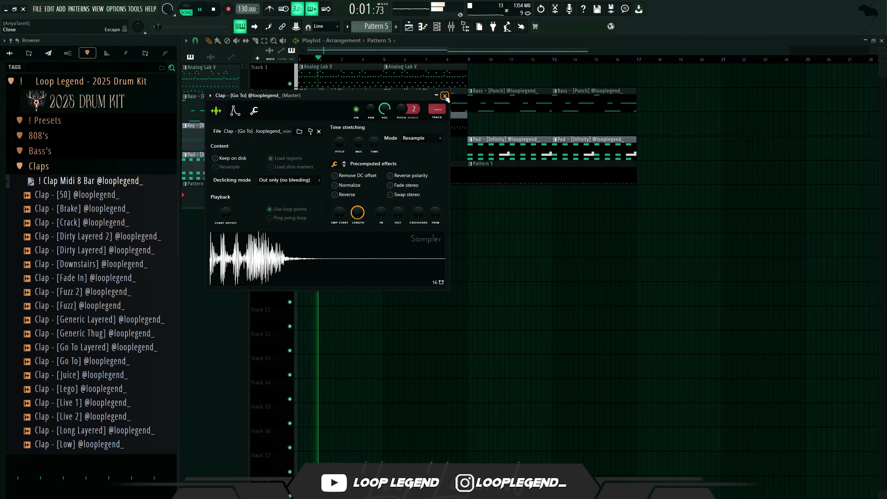
{"action": "left_click", "coordinate": [115, 262]}
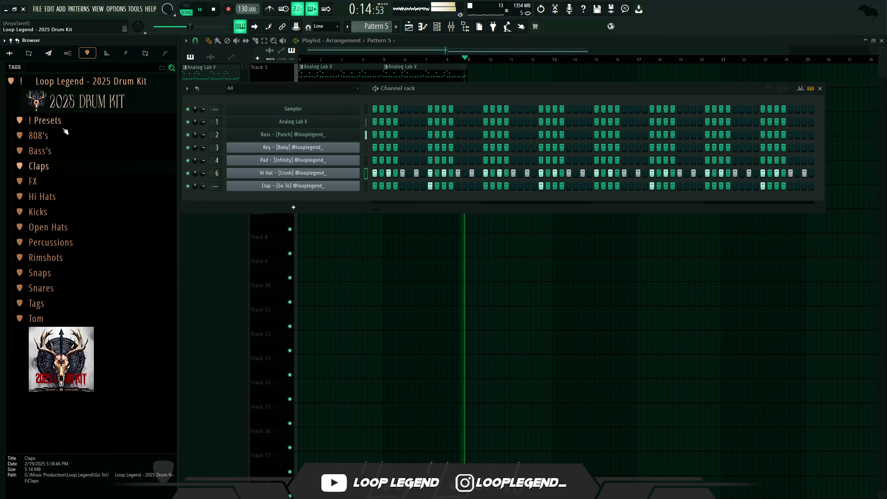
- Load 808 - [Coco 2] from the 808's folder into a new channel
{"action": "left_click", "coordinate": [38, 135]}
{"action": "left_click", "coordinate": [59, 225]}
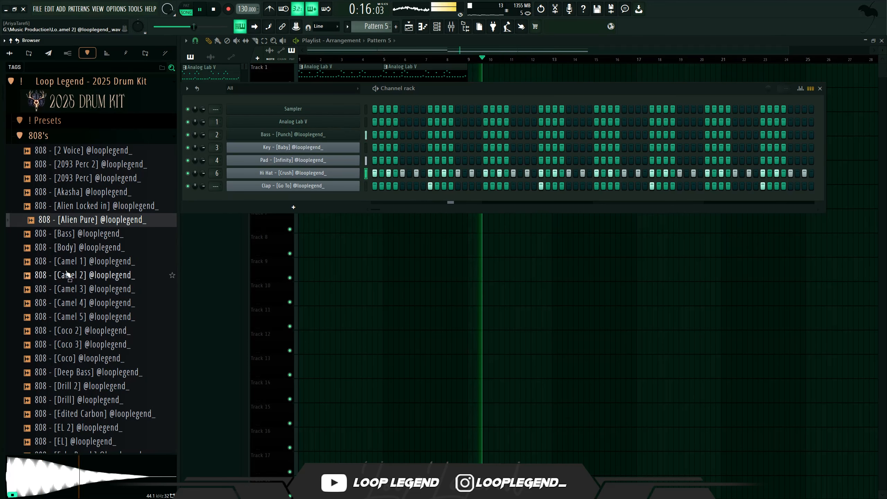
{"action": "left_click", "coordinate": [74, 331]}
{"action": "left_click_drag", "start_coordinate": [88, 329], "coordinate": [362, 202]}
{"action": "left_click", "coordinate": [356, 199]}
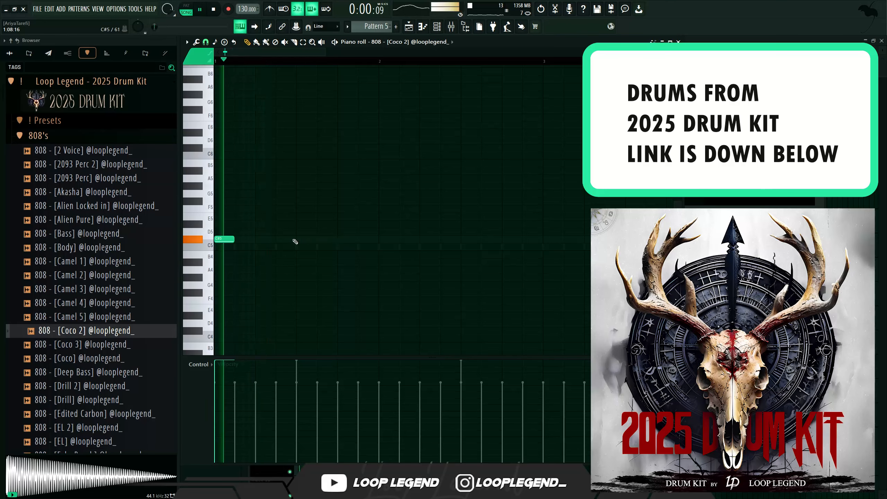
- Draw 808 notes on C5 across the first two bars of the 808 - [Coco 2] piano roll and audition them
{"action": "left_click", "coordinate": [295, 242]}
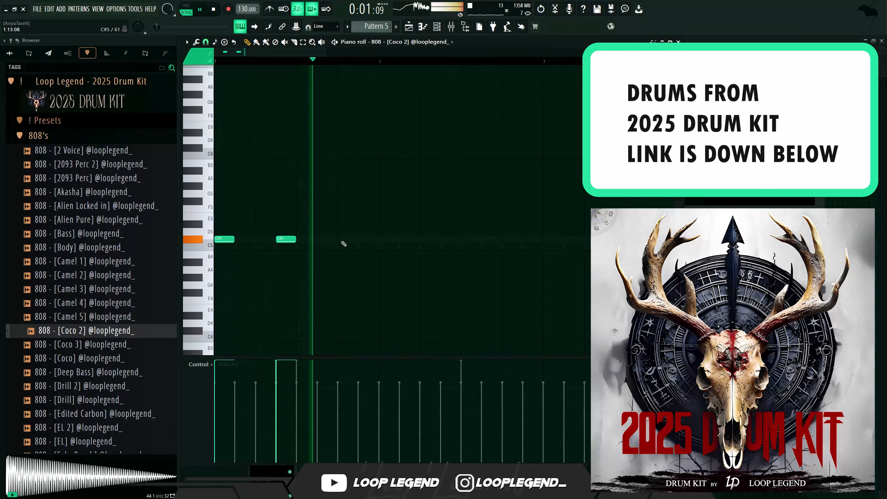
{"action": "left_click", "coordinate": [349, 242]}
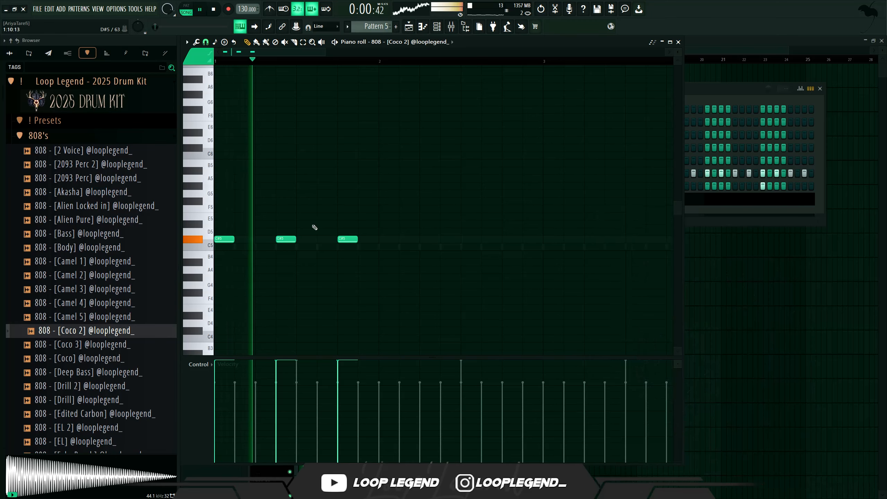
{"action": "right_click", "coordinate": [347, 239]}
{"action": "left_click", "coordinate": [361, 239]}
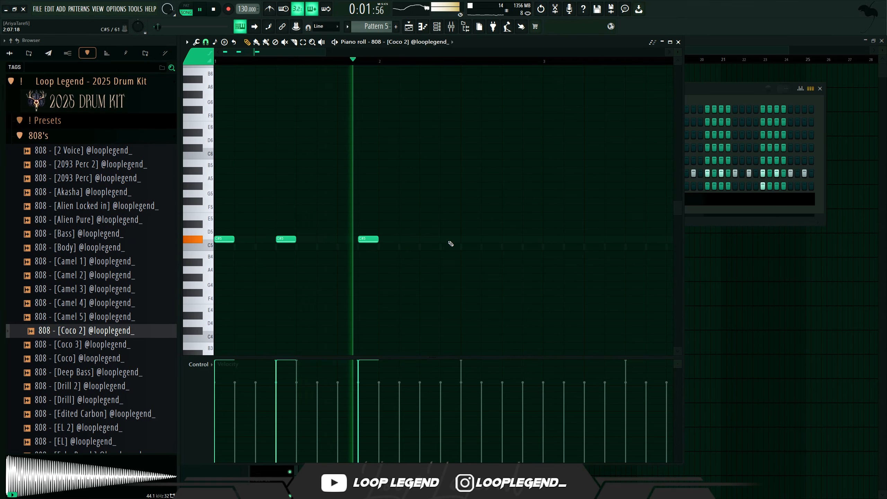
{"action": "left_click", "coordinate": [434, 239]}
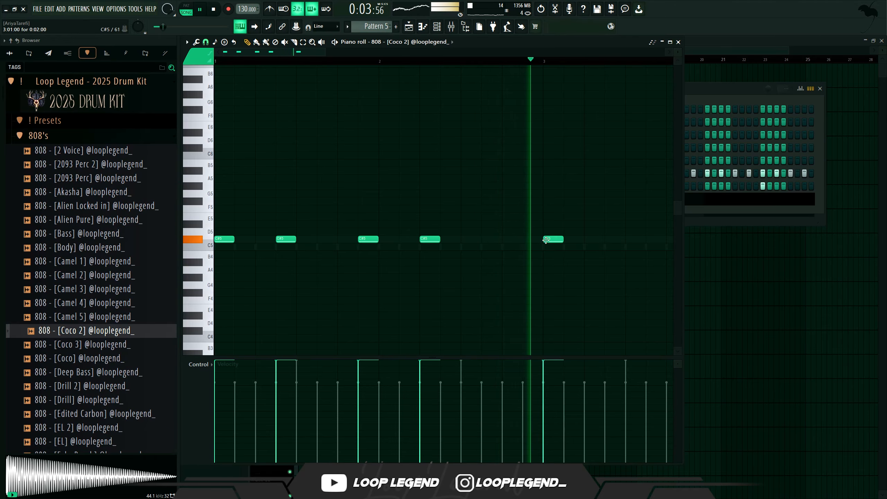
{"action": "left_click", "coordinate": [552, 240]}
{"action": "key", "text": "space"}
{"action": "key", "text": "space"}
- Select the latest 808 notes, duplicate them and shift the copy later in the pattern
{"action": "left_click_drag", "start_coordinate": [597, 245], "coordinate": [509, 248]}
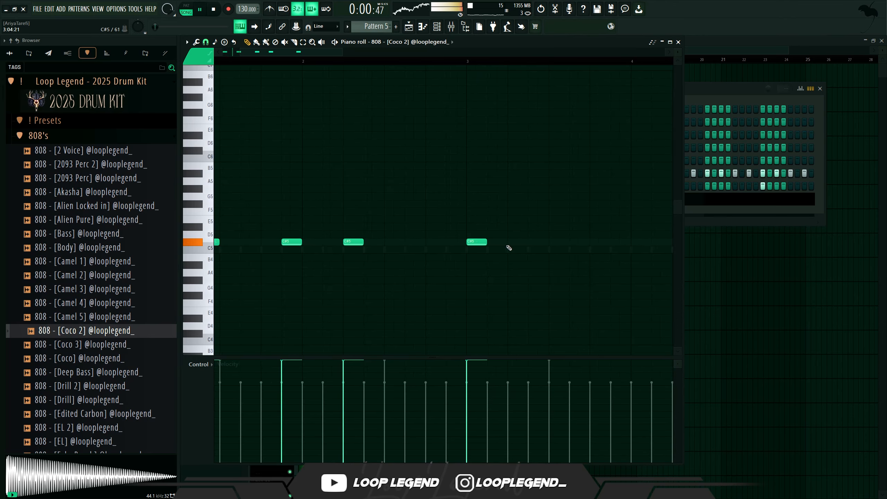
{"action": "key", "text": "ctrl+b"}
{"action": "left_click_drag", "start_coordinate": [372, 241], "coordinate": [475, 242]}
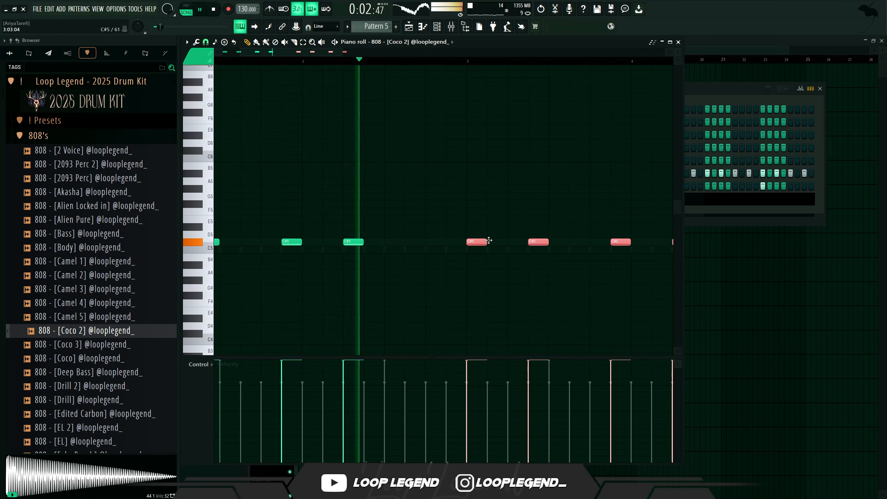
- Add more C5 808 notes in the third and fourth bars, auditioning the pattern
{"action": "scroll", "coordinate": [474, 242], "scroll_direction": "down", "scroll_amount": 1}
{"action": "scroll", "coordinate": [474, 241], "scroll_direction": "down", "scroll_amount": 2}
{"action": "left_click", "coordinate": [546, 240], "text": "ctrl"}
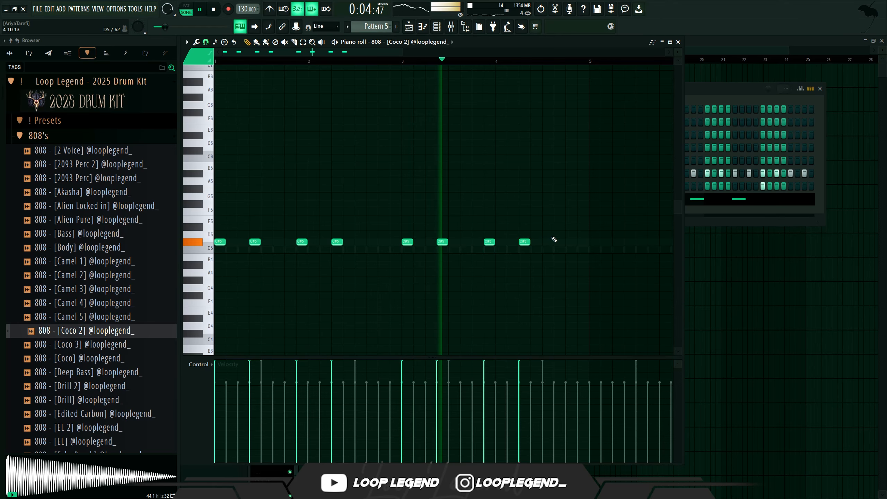
{"action": "left_click", "coordinate": [559, 241]}
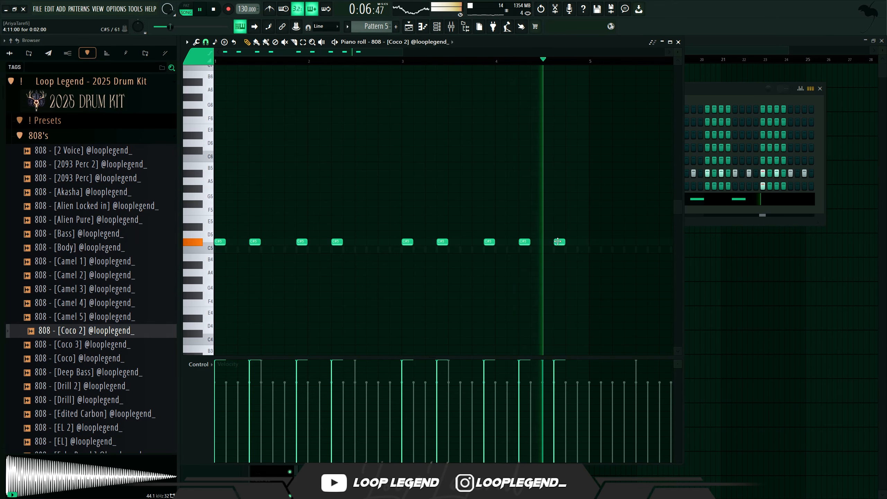
{"action": "key", "text": "space"}
{"action": "left_click", "coordinate": [582, 241]}
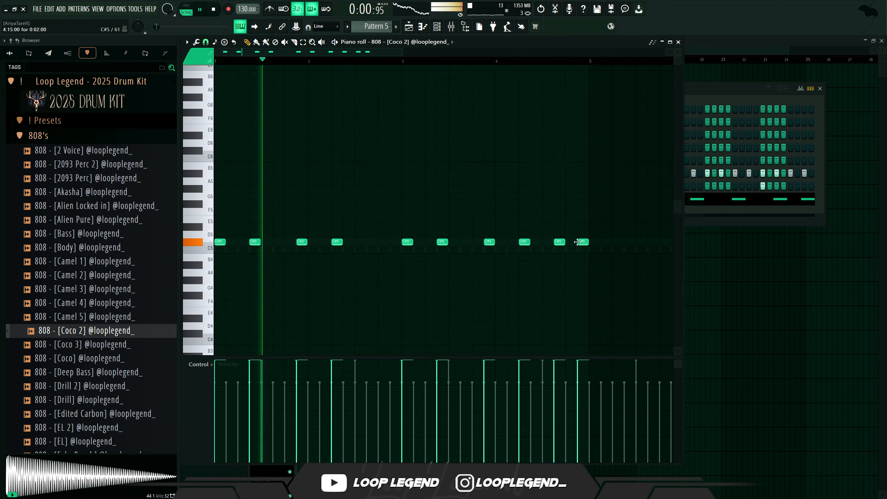
- Set the piano roll snap to 1/2 step
{"action": "scroll", "coordinate": [628, 224], "scroll_direction": "up", "scroll_amount": 4}
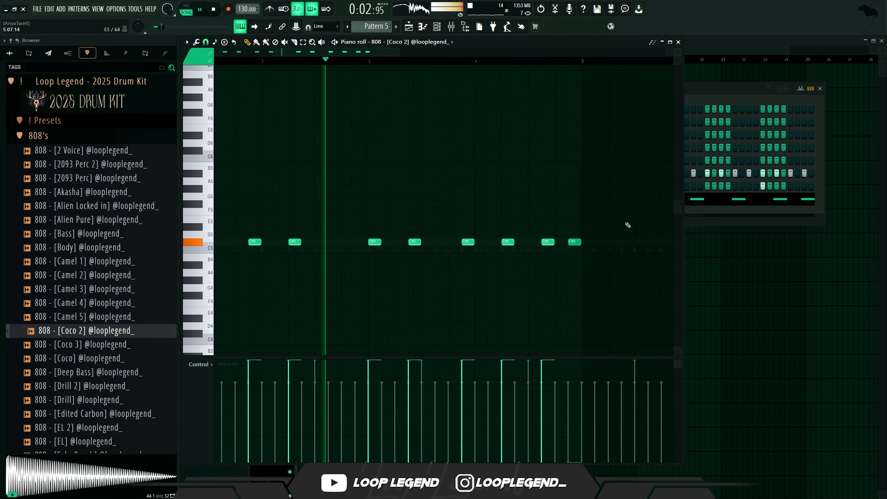
{"action": "scroll", "coordinate": [395, 47], "scroll_direction": "up", "scroll_amount": 2}
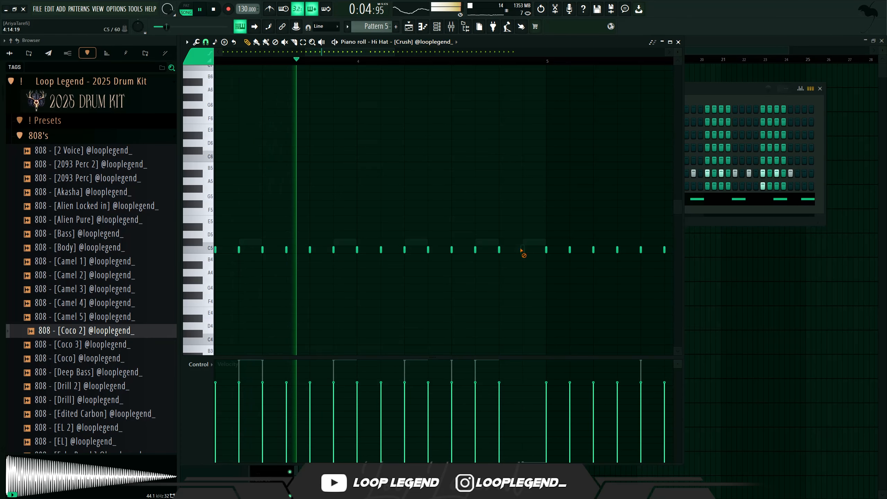
{"action": "scroll", "coordinate": [529, 250], "scroll_direction": "down", "scroll_amount": 8}
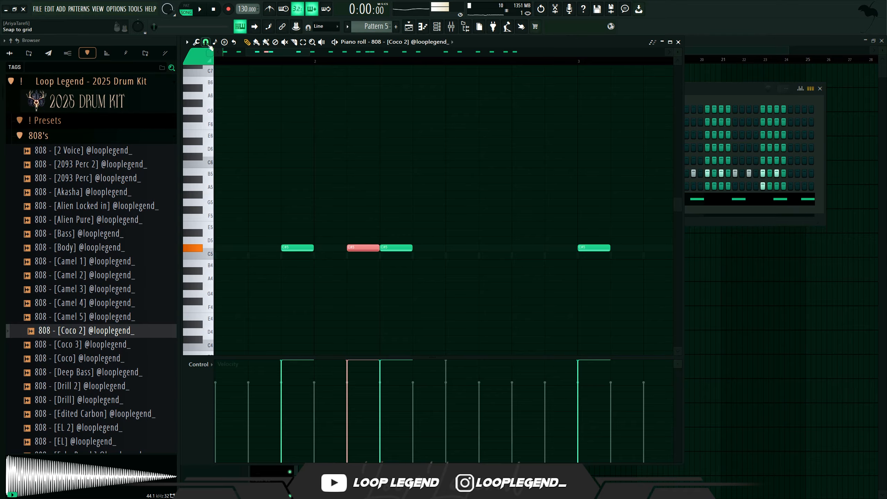
{"action": "left_click", "coordinate": [210, 46]}
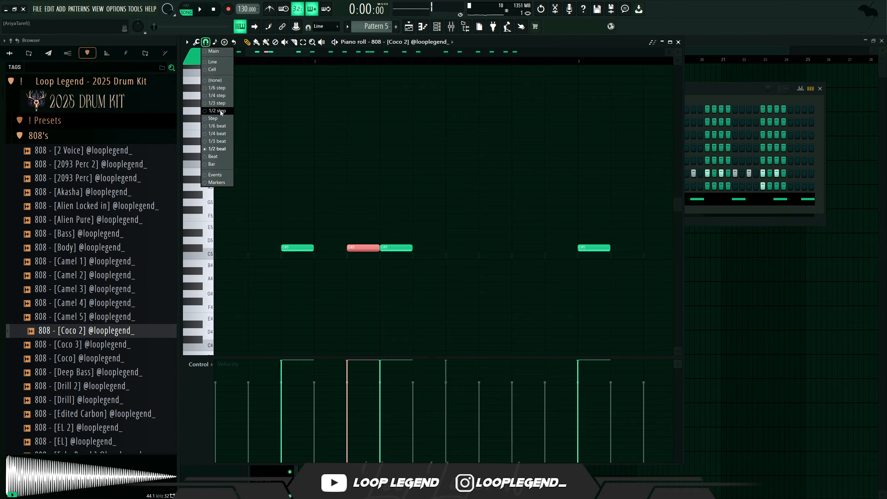
{"action": "left_click", "coordinate": [222, 111]}
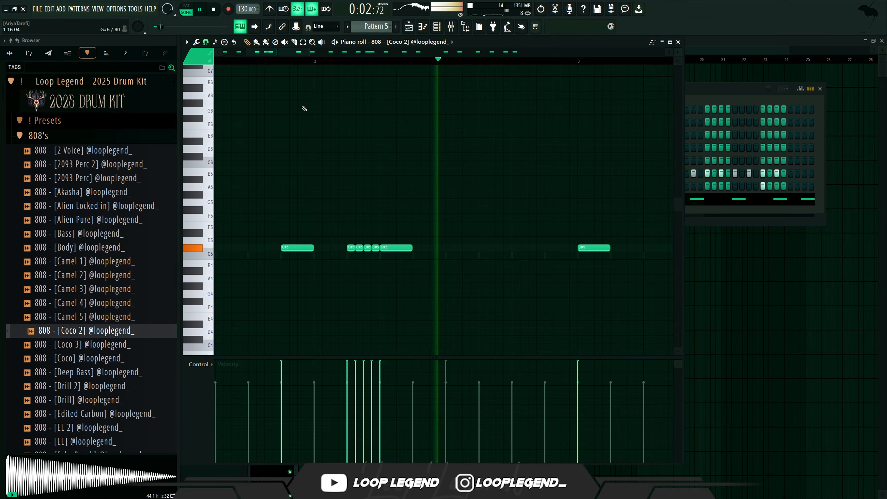
{"action": "right_click", "coordinate": [370, 249]}
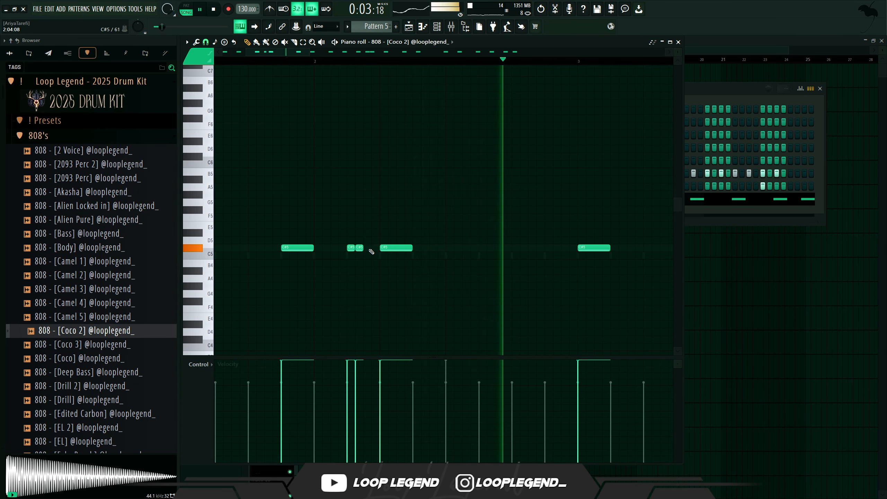
{"action": "key", "text": "space"}
{"action": "key", "text": "ctrl+z"}
- Select the short 808 roll notes in the later part of the pattern and delete them
{"action": "scroll", "coordinate": [378, 224], "scroll_direction": "down", "scroll_amount": 1}
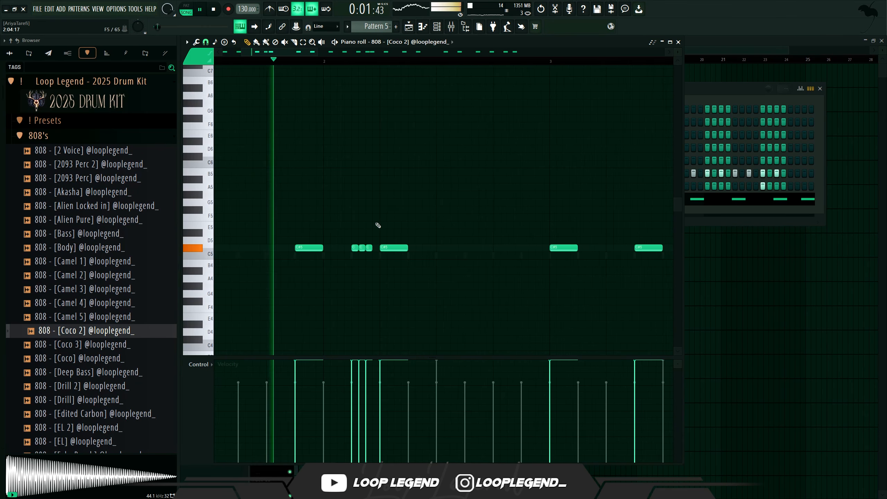
{"action": "mouse_move", "coordinate": [373, 229]}
{"action": "left_mouse_down"}
{"action": "mouse_move", "coordinate": [354, 260]}
{"action": "mouse_move", "coordinate": [542, 251]}
{"action": "left_mouse_up"}
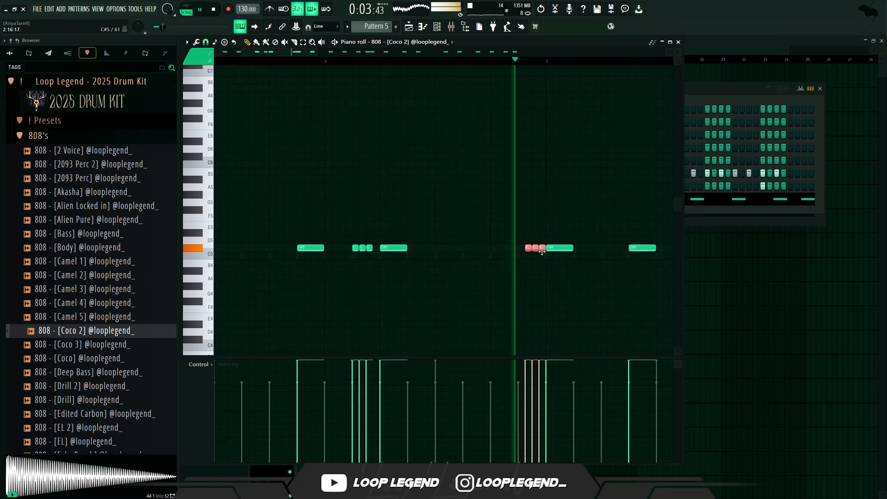
{"action": "key", "text": "Delete"}
- Select a group of 808 notes and duplicate them
{"action": "scroll", "coordinate": [552, 258], "scroll_direction": "down", "scroll_amount": 3}
{"action": "scroll", "coordinate": [615, 260], "scroll_direction": "right", "scroll_amount": 2}
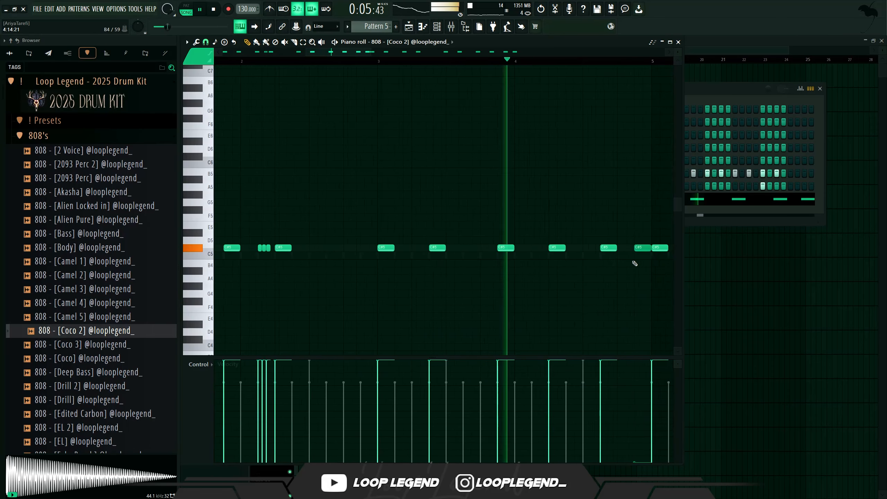
{"action": "scroll", "coordinate": [628, 261], "scroll_direction": "up", "scroll_amount": 4}
{"action": "left_click_drag", "start_coordinate": [595, 245], "coordinate": [562, 264]}
{"action": "key", "text": "ctrl+b"}
{"action": "scroll", "coordinate": [508, 210], "scroll_direction": "down", "scroll_amount": 2}
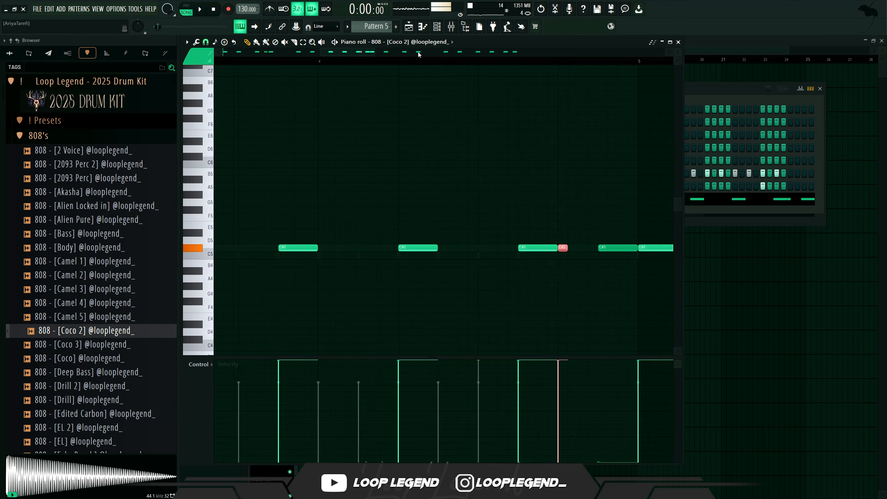
- Set the piano roll snap to 1/3 step
{"action": "key", "text": "space"}
{"action": "key", "text": "space"}
{"action": "scroll", "coordinate": [574, 141], "scroll_direction": "up", "scroll_amount": 3}
{"action": "key", "text": "space"}
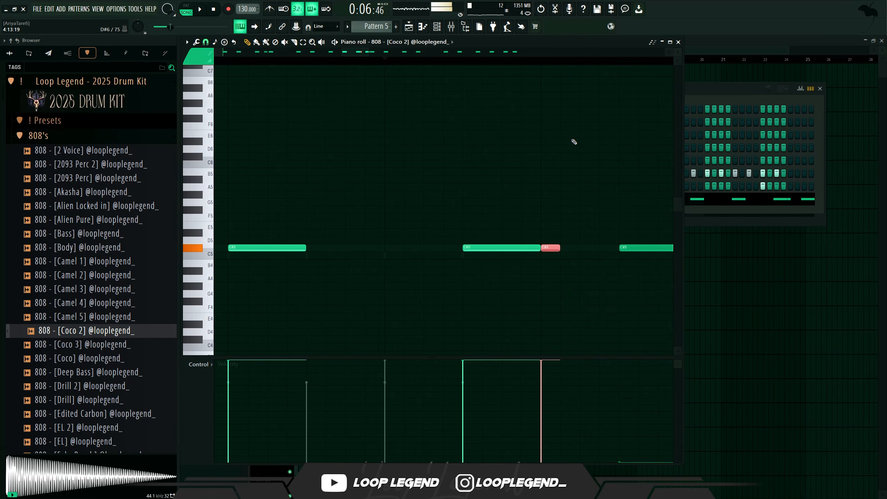
{"action": "left_click", "coordinate": [206, 42]}
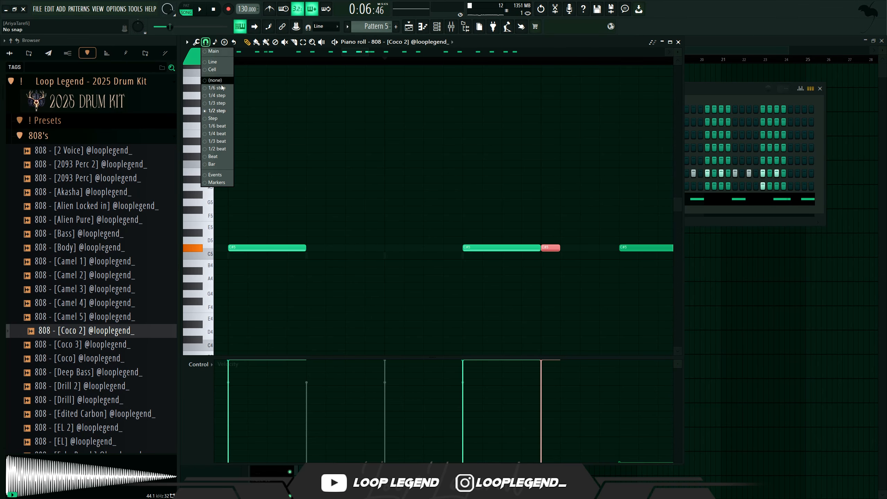
{"action": "left_click", "coordinate": [212, 103]}
- Play the 808 pattern to audition the new notes
{"action": "key", "text": "space"}
{"action": "scroll", "coordinate": [394, 156], "scroll_direction": "down", "scroll_amount": 4}
{"action": "key", "text": "space"}
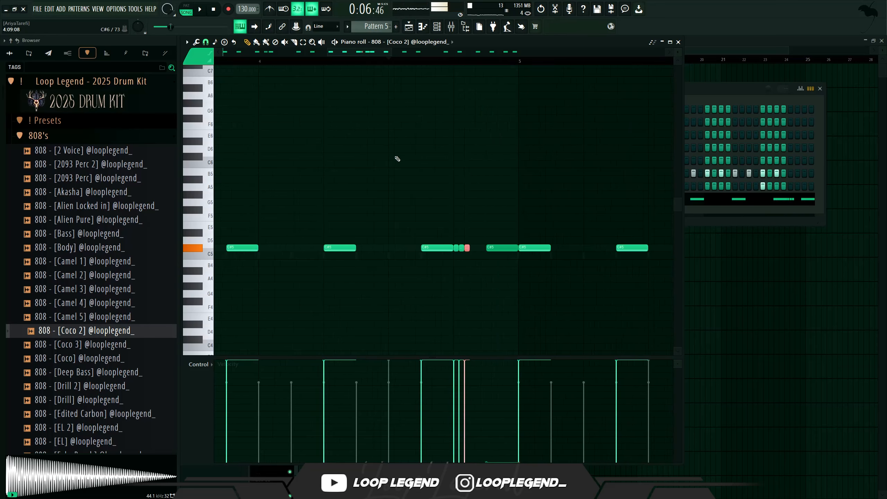
{"action": "key", "text": "space"}
{"action": "scroll", "coordinate": [470, 248], "scroll_direction": "up", "scroll_amount": 3}
{"action": "scroll", "coordinate": [498, 249], "scroll_direction": "down", "scroll_amount": 6}
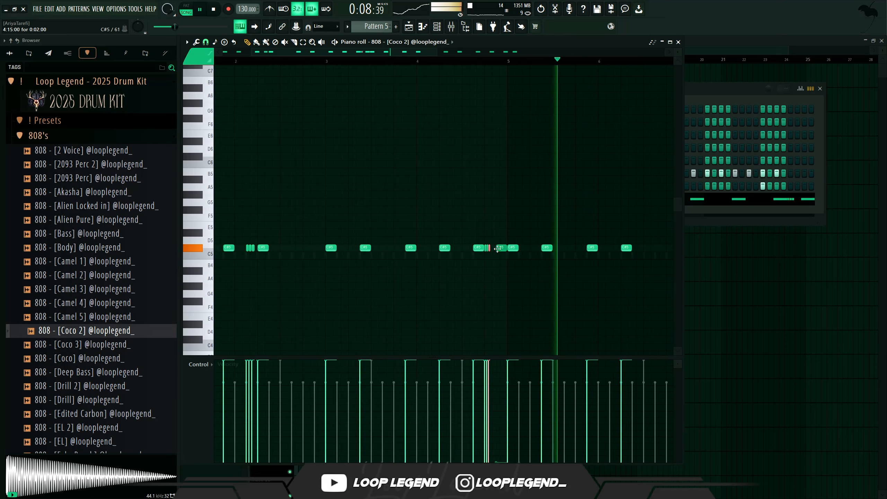
{"action": "scroll", "coordinate": [495, 249], "scroll_direction": "up", "scroll_amount": 3}
- Reposition the selected triplet 808 roll notes later in the fourth bar
{"action": "left_click_drag", "start_coordinate": [494, 246], "coordinate": [488, 254]}
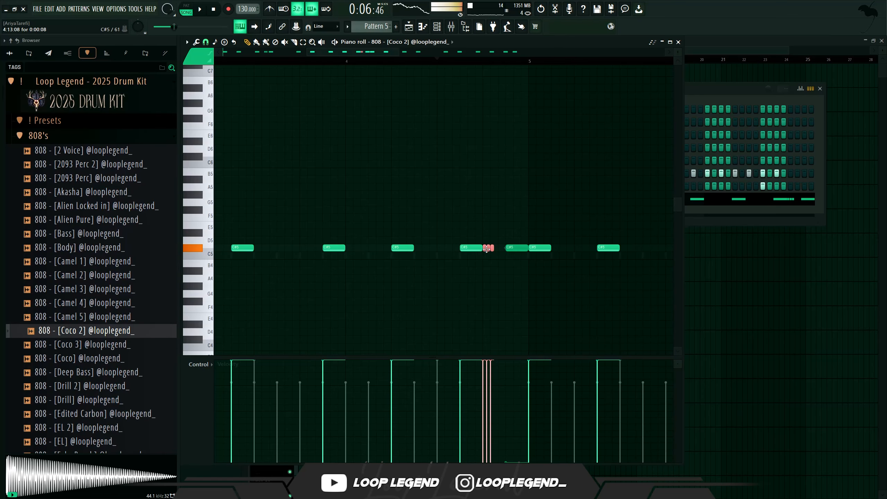
{"action": "key", "text": "space"}
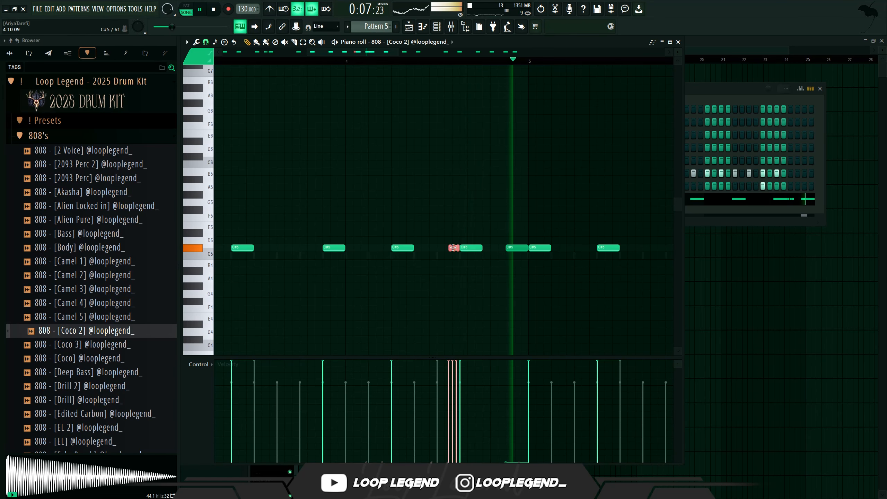
{"action": "left_click_drag", "start_coordinate": [561, 252], "coordinate": [553, 251]}
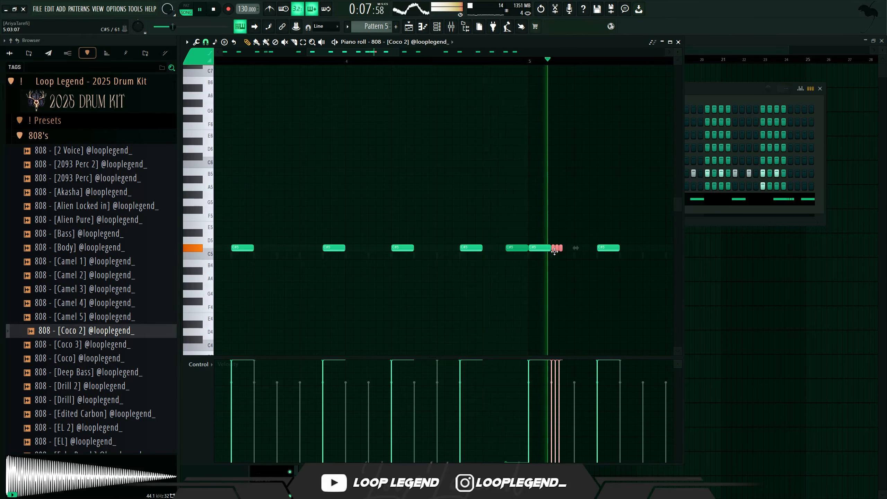
- Shift an 808 note in the third bar slightly later
{"action": "scroll", "coordinate": [553, 252], "scroll_direction": "down", "scroll_amount": 4}
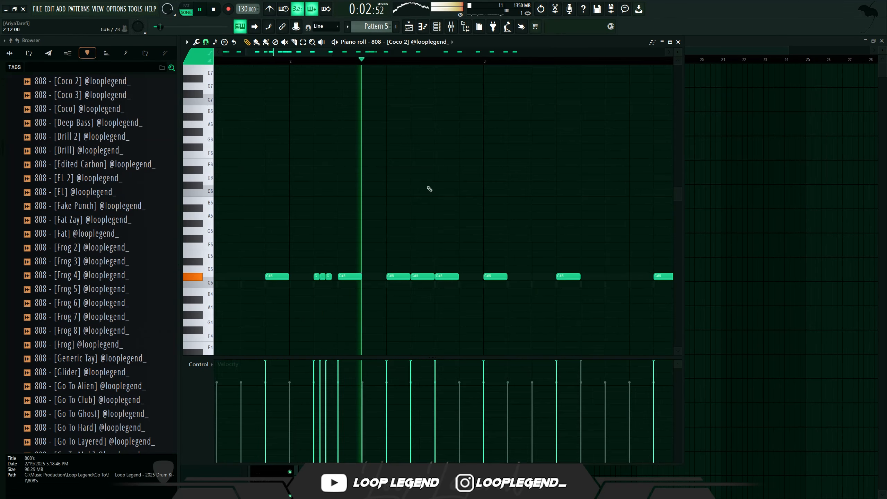
{"action": "key", "text": "space"}
{"action": "key", "text": "space"}
{"action": "left_click_drag", "start_coordinate": [450, 276], "coordinate": [475, 276]}
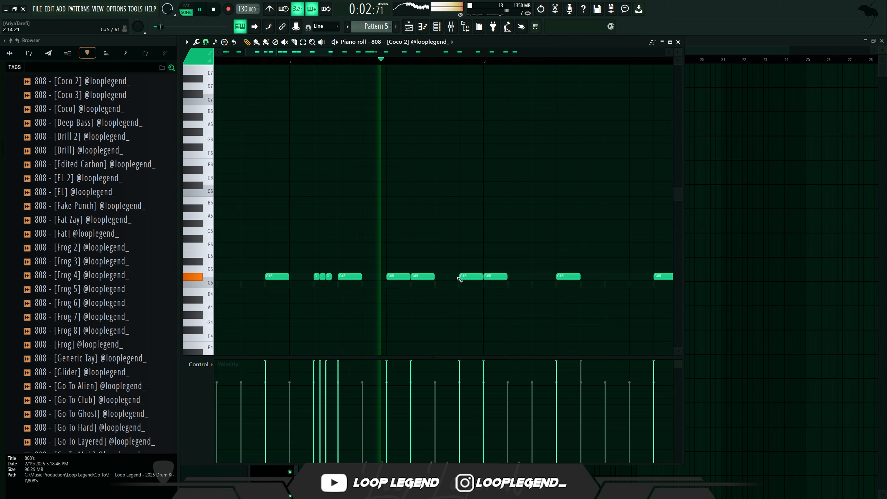
- Add a short triplet 808 roll between the notes in the third bar and play the pattern
{"action": "left_click", "coordinate": [208, 53]}
{"action": "left_click", "coordinate": [220, 111]}
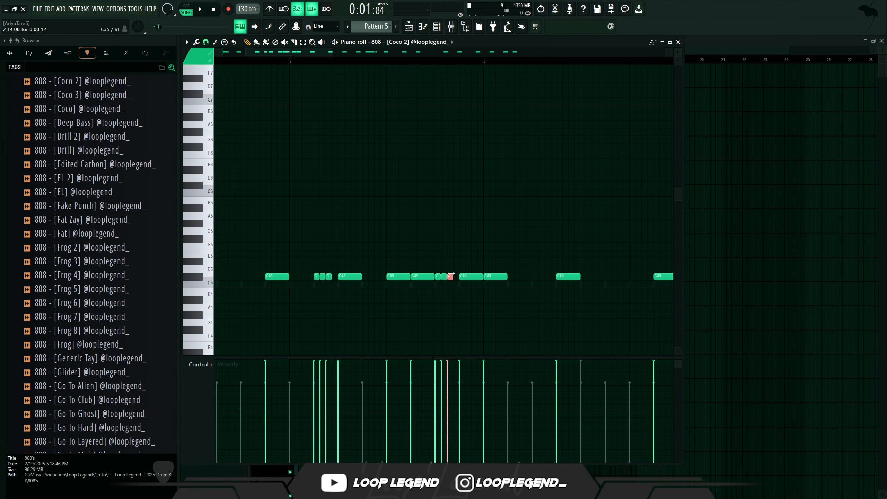
{"action": "left_click_drag", "start_coordinate": [442, 280], "coordinate": [436, 282]}
{"action": "key", "text": "space"}
- Lower the velocity of the selected 808 roll notes to about 76% and play it back
{"action": "left_click_drag", "start_coordinate": [479, 390], "coordinate": [290, 424]}
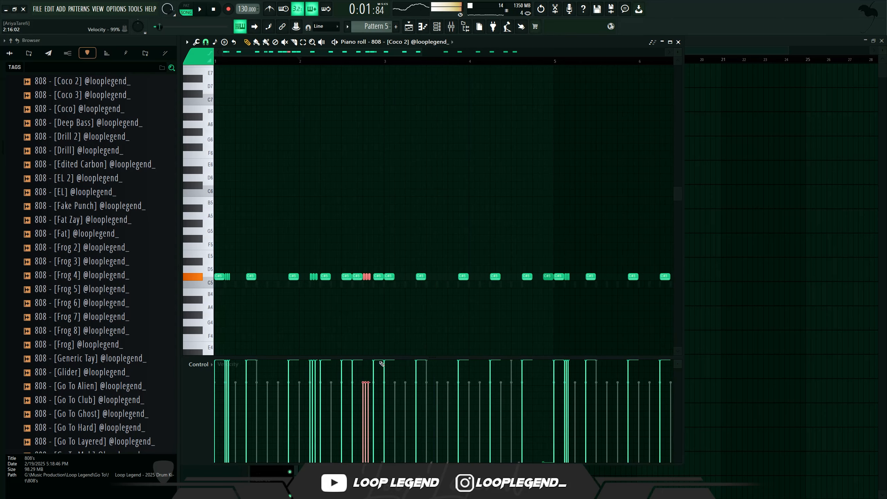
{"action": "scroll", "coordinate": [369, 326], "scroll_direction": "up", "scroll_amount": 1}
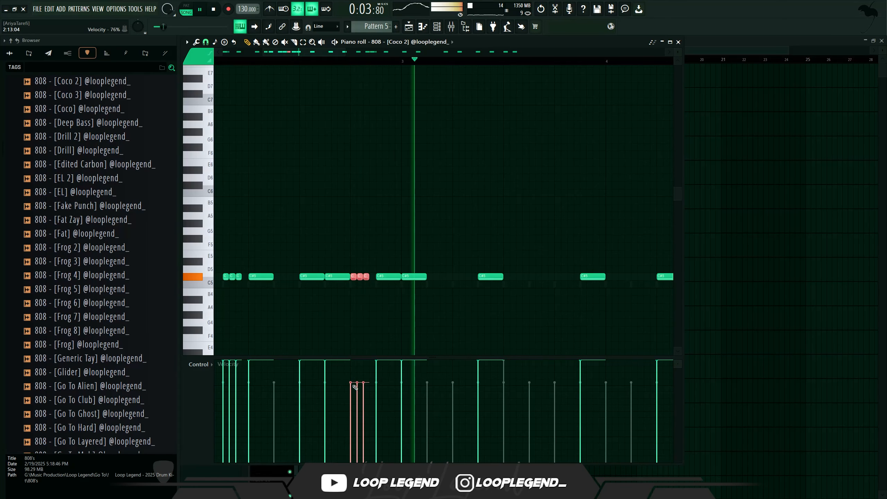
{"action": "key", "text": "space"}
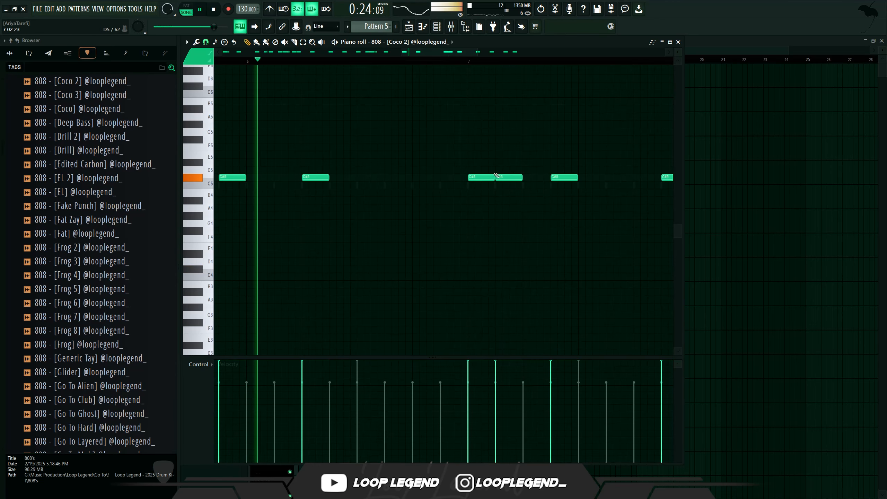
- Set the piano roll snap to 1/2 beat and add two C5 808 notes near the end of the bar
{"action": "left_click", "coordinate": [201, 41]}
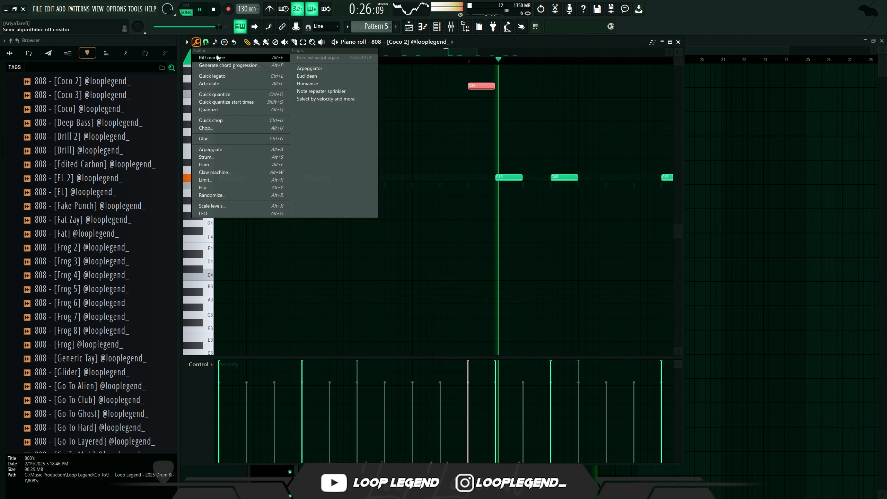
{"action": "left_click", "coordinate": [205, 42]}
{"action": "left_click", "coordinate": [231, 149]}
{"action": "key", "text": "space"}
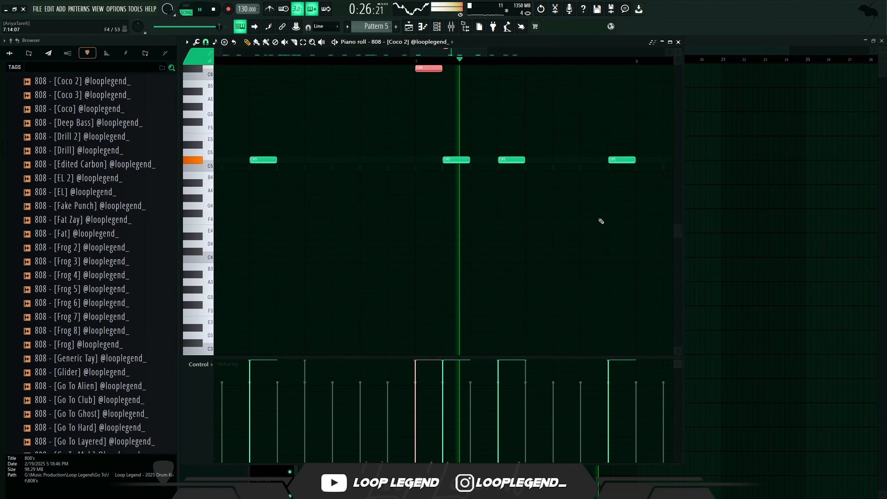
{"action": "left_click", "coordinate": [594, 177]}
{"action": "left_click", "coordinate": [566, 177]}
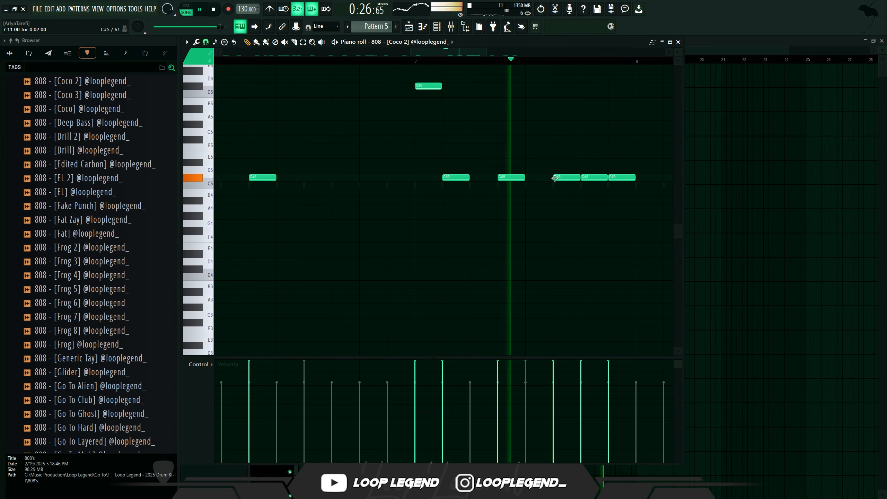
{"action": "key", "text": "space"}
- Switch snap to 1/3 step and turn the note before the last one into a quick triplet 808 roll
{"action": "left_click", "coordinate": [205, 42]}
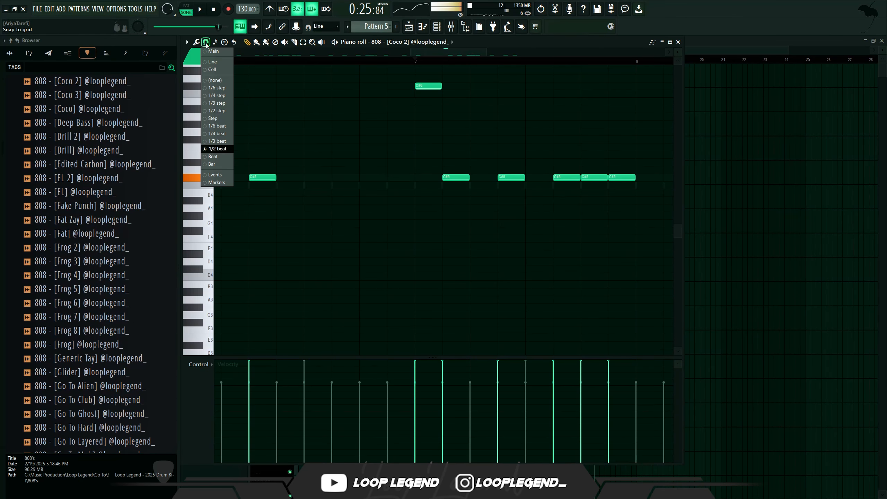
{"action": "left_click", "coordinate": [217, 105]}
{"action": "key", "text": "space"}
{"action": "left_click_drag", "start_coordinate": [606, 177], "coordinate": [584, 176]}
{"action": "left_click", "coordinate": [587, 177]}
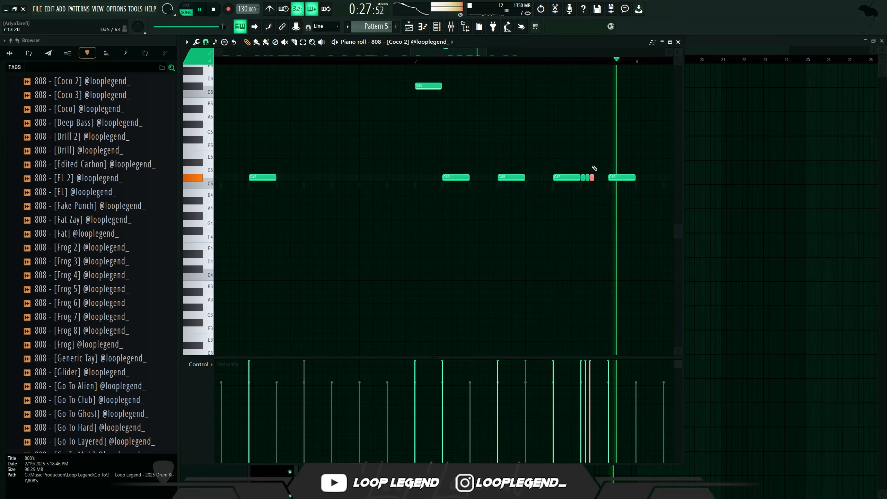
- Move an 808 note in the later bars further right and play the pattern
{"action": "scroll", "coordinate": [580, 169], "scroll_direction": "down", "scroll_amount": 4}
{"action": "key", "text": "space"}
{"action": "key", "text": "space"}
{"action": "scroll", "coordinate": [594, 185], "scroll_direction": "up", "scroll_amount": 6}
{"action": "left_click", "coordinate": [487, 178]}
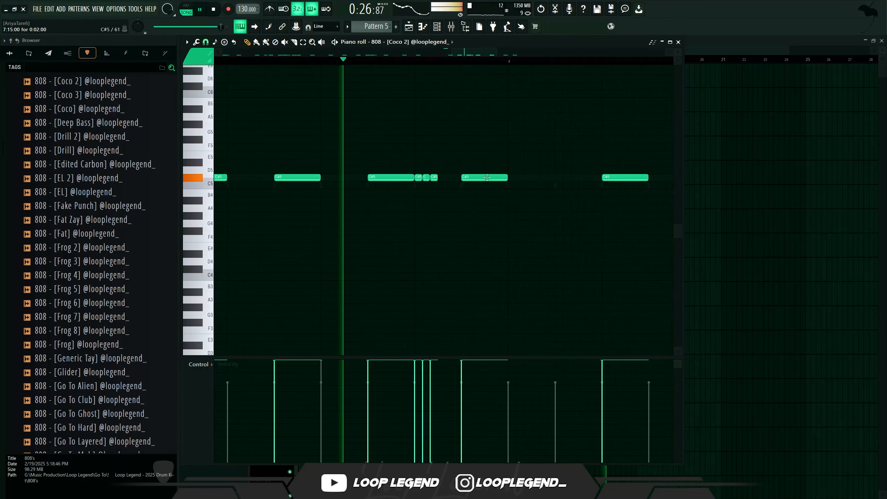
{"action": "left_click_drag", "start_coordinate": [487, 178], "coordinate": [580, 177]}
{"action": "scroll", "coordinate": [553, 192], "scroll_direction": "down", "scroll_amount": 3}
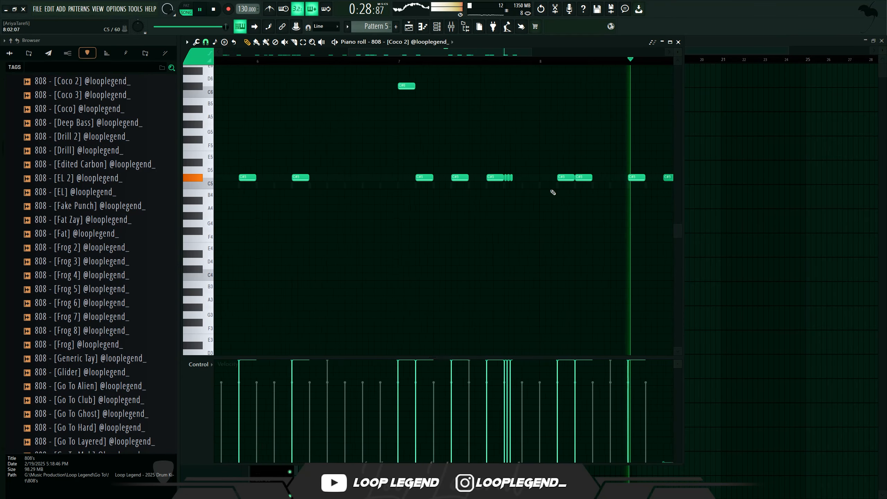
{"action": "key", "text": "space"}
{"action": "scroll", "coordinate": [553, 192], "scroll_direction": "up", "scroll_amount": 3}
- Add a D#5 808 note at the start of bar 8, open its note properties, and drag it down to C5
{"action": "left_click", "coordinate": [514, 170]}
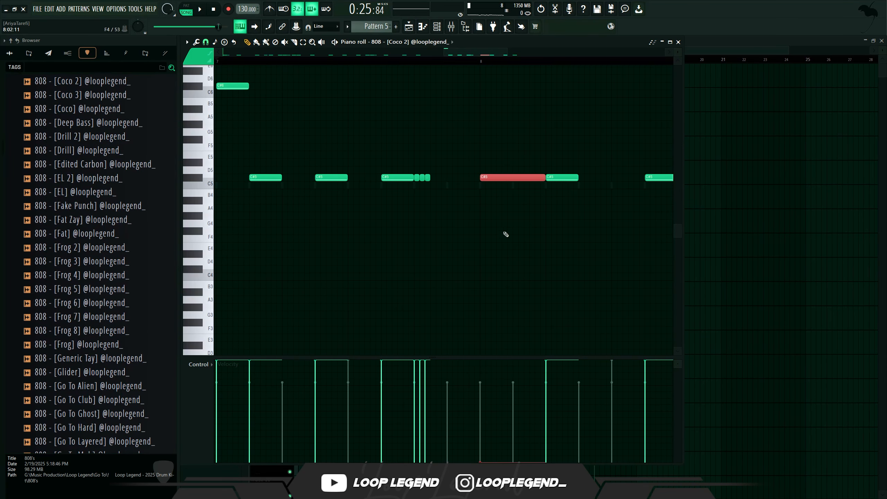
{"action": "double_click", "coordinate": [497, 161]}
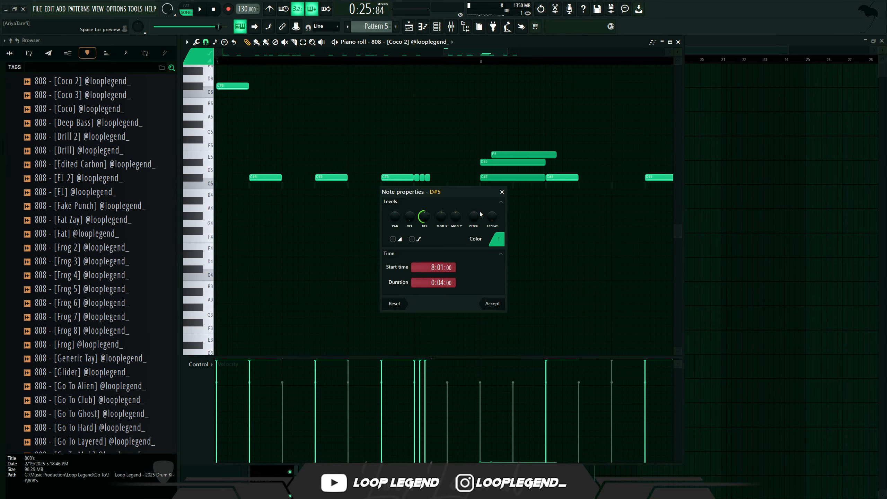
{"action": "key", "text": "Return"}
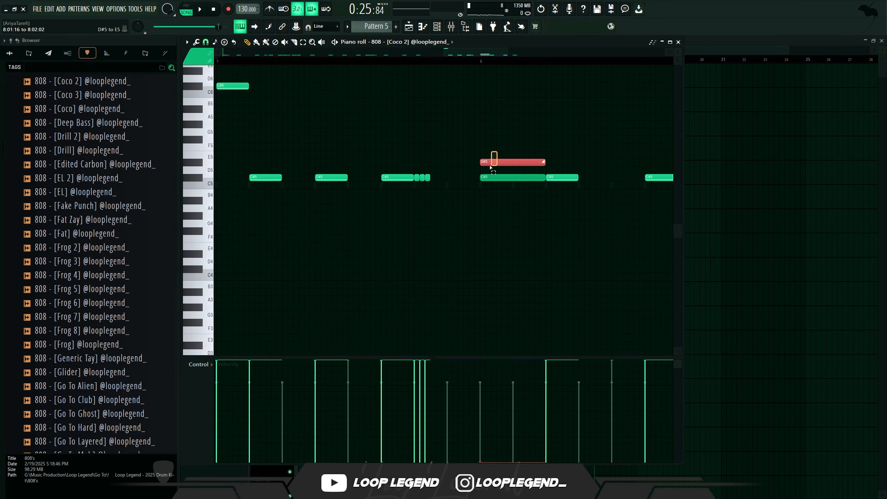
{"action": "left_click_drag", "start_coordinate": [514, 161], "coordinate": [510, 177]}
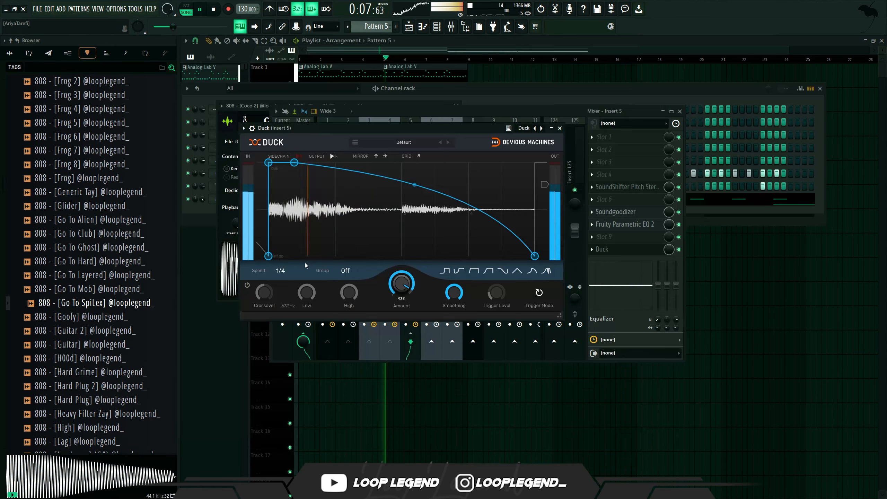
- Set the Duck plugin speed to 1/8 and reshape its ducking curve's attack point and release bend
{"action": "left_click", "coordinate": [280, 271]}
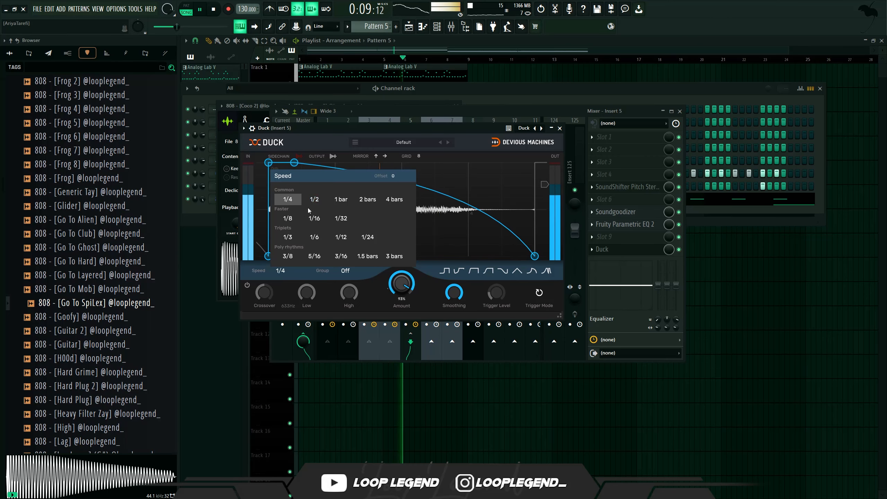
{"action": "left_click", "coordinate": [314, 202]}
{"action": "left_click", "coordinate": [281, 270]}
{"action": "left_click", "coordinate": [294, 222]}
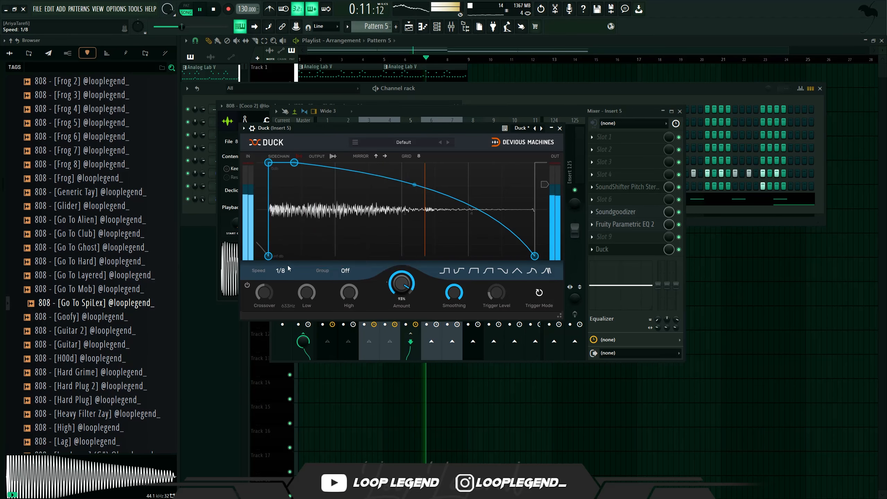
{"action": "left_click_drag", "start_coordinate": [294, 162], "coordinate": [299, 115]}
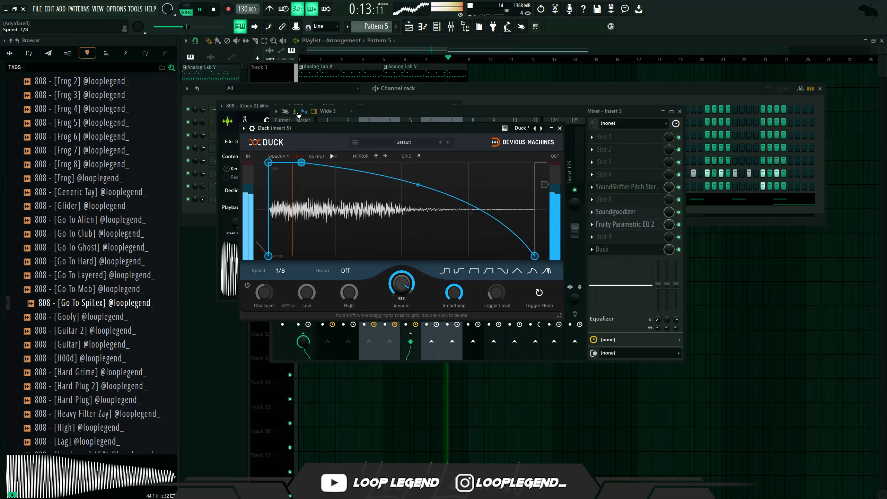
{"action": "left_click_drag", "start_coordinate": [418, 185], "coordinate": [409, 209]}
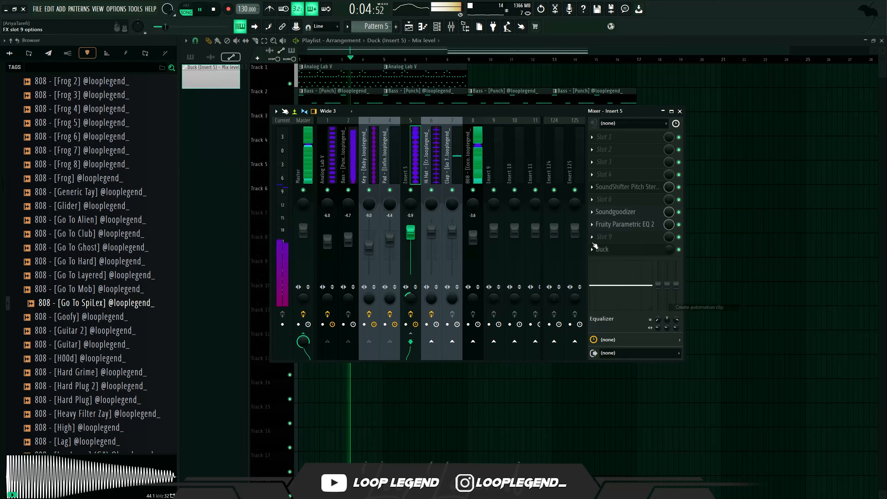
- Create an automation clip for the Duck mix level on Track 6 and extend it to 16 bars
{"action": "key", "text": "F5"}
{"action": "left_click_drag", "start_coordinate": [485, 188], "coordinate": [299, 204]}
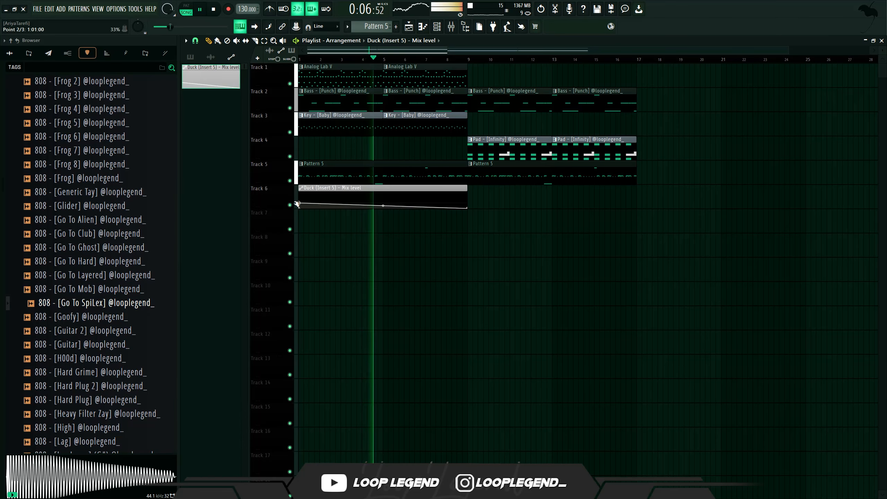
{"action": "left_click_drag", "start_coordinate": [470, 207], "coordinate": [615, 207]}
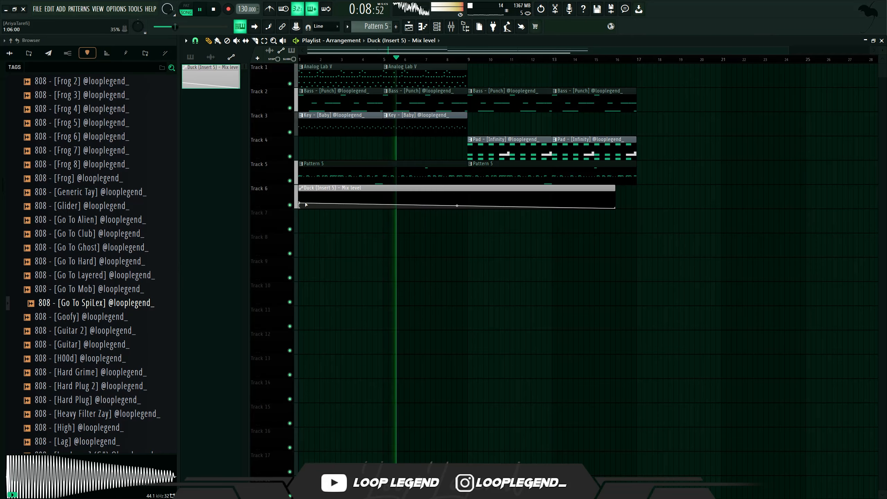
- Shape the Duck mix automation so it stays low for the first 8 bars and jumps to full from bar 9
{"action": "right_click", "coordinate": [468, 203]}
{"action": "left_click_drag", "start_coordinate": [469, 203], "coordinate": [469, 206]}
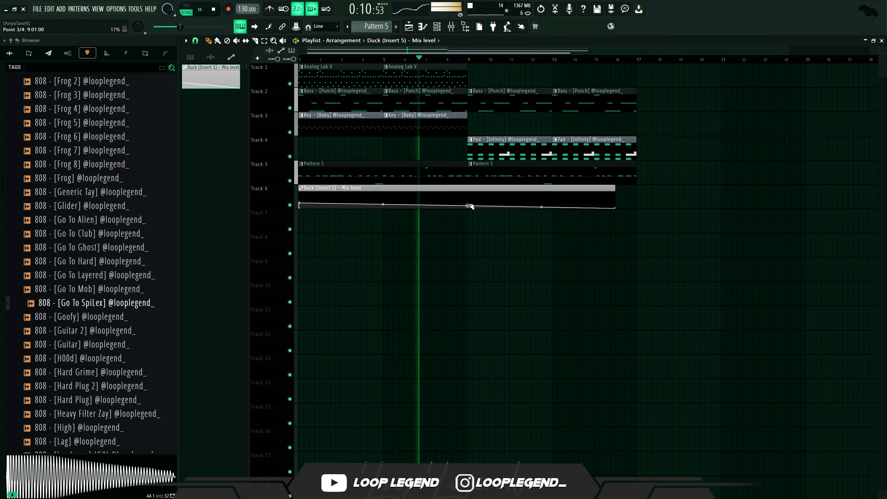
{"action": "right_click", "coordinate": [468, 205]}
{"action": "left_click", "coordinate": [486, 341]}
{"action": "right_click", "coordinate": [469, 193]}
{"action": "left_click_drag", "start_coordinate": [621, 211], "coordinate": [638, 189]}
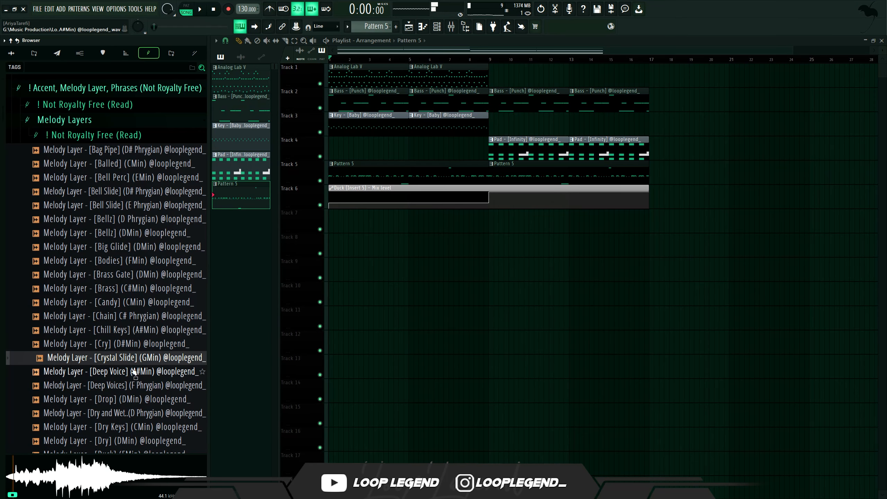
- Audition melody layers and drag Melody Layer - [Drop] (DMin) into Track 7 of the playlist
{"action": "left_click", "coordinate": [134, 371]}
{"action": "left_click", "coordinate": [133, 385]}
{"action": "left_click", "coordinate": [132, 399]}
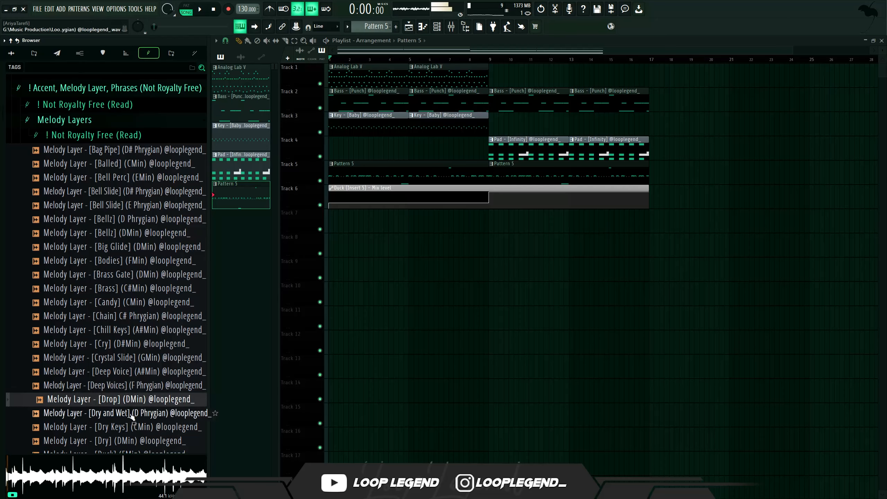
{"action": "left_click", "coordinate": [131, 427]}
{"action": "left_click_drag", "start_coordinate": [132, 399], "coordinate": [334, 225]}
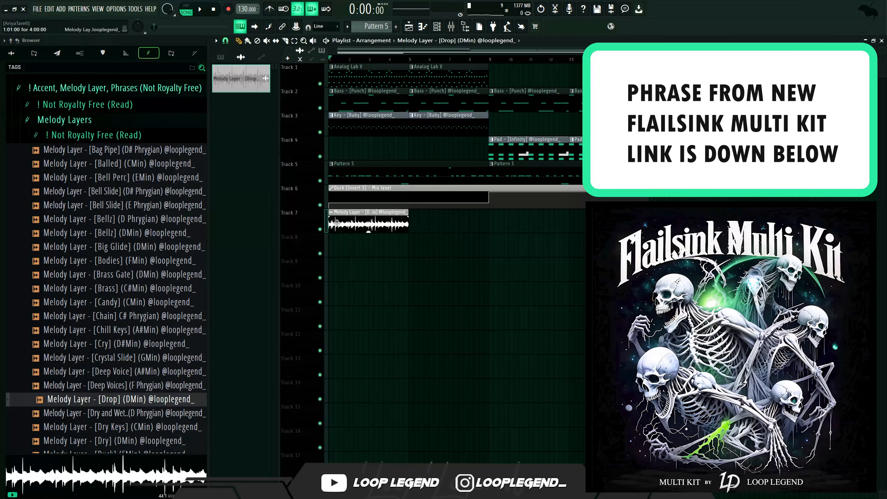
- Open the melody layer clip's properties, close them, and play the arrangement
{"action": "double_click", "coordinate": [371, 213]}
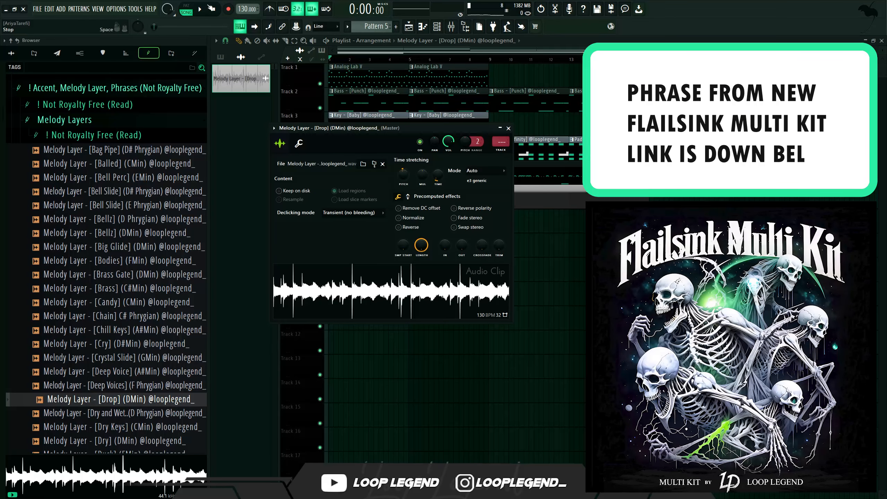
{"action": "left_click", "coordinate": [200, 9]}
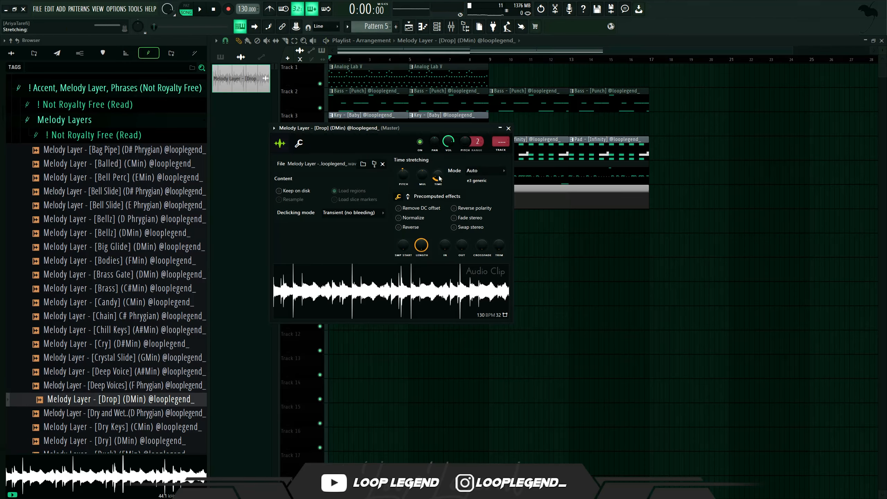
{"action": "key", "text": "Escape"}
{"action": "left_click", "coordinate": [319, 181]}
{"action": "key", "text": "space"}
- Move the last chopped melody segment on Track 7 earlier and play it back
{"action": "scroll", "coordinate": [289, 221], "scroll_direction": "up", "scroll_amount": 6}
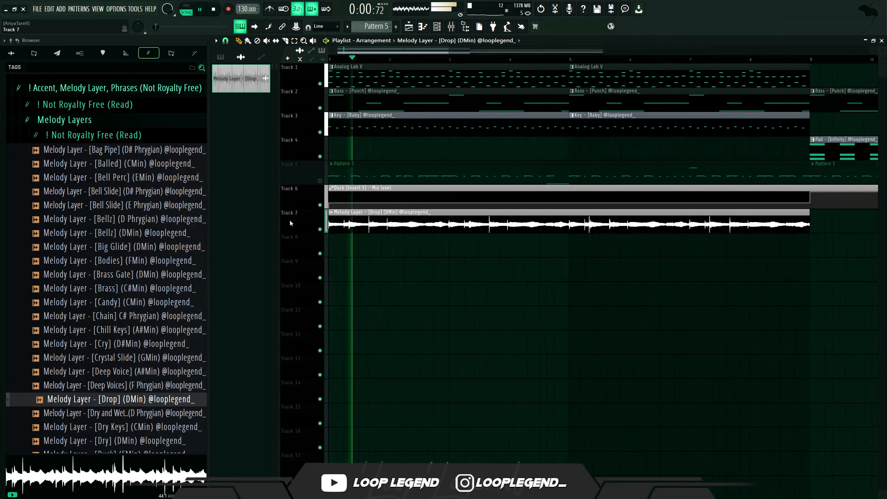
{"action": "scroll", "coordinate": [435, 263], "scroll_direction": "up", "scroll_amount": 3}
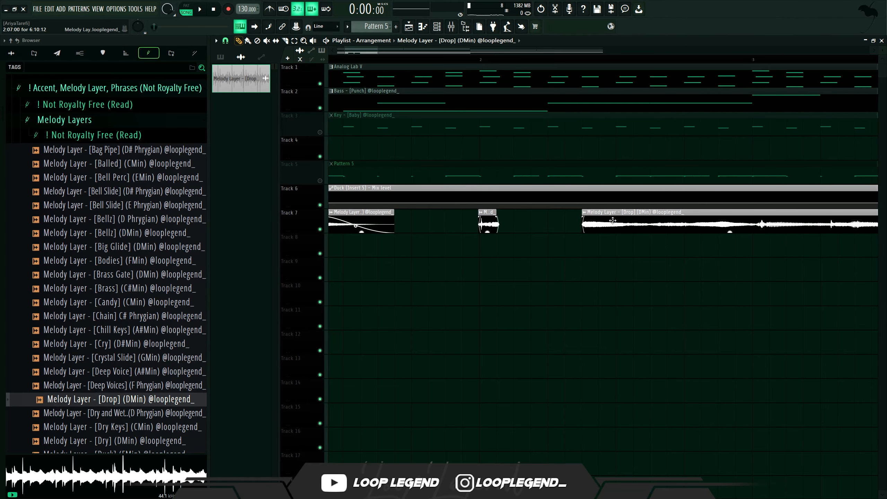
{"action": "left_click_drag", "start_coordinate": [613, 220], "coordinate": [554, 220]}
{"action": "key", "text": "space"}
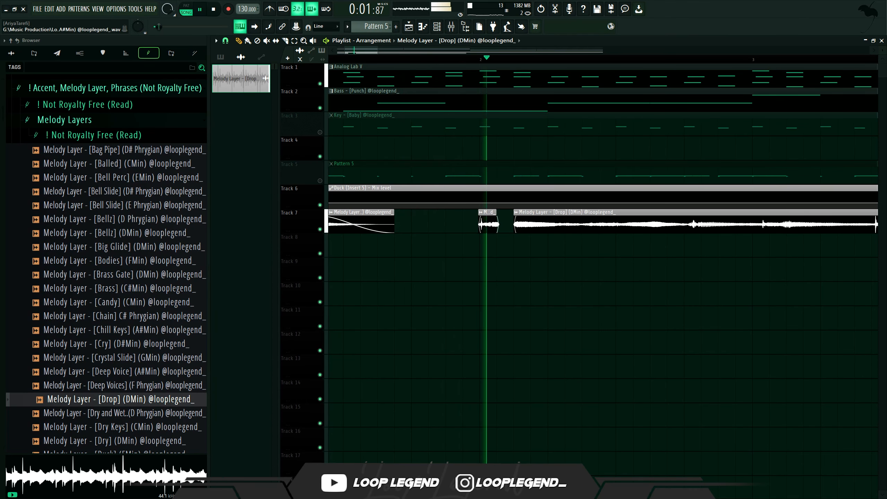
{"action": "key", "text": "space"}
- Rearrange the melody chops on Track 7, shifting the final Drop segment further left
{"action": "scroll", "coordinate": [681, 227], "scroll_direction": "up", "scroll_amount": 1, "text": "ctrl"}
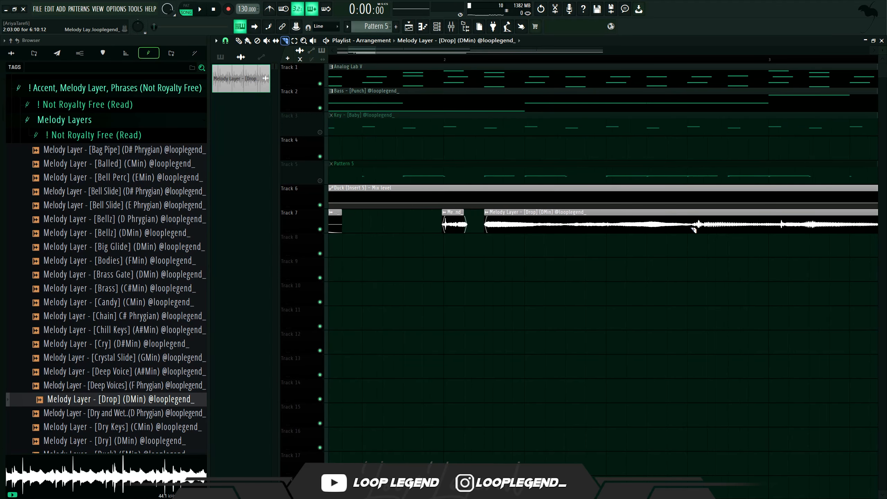
{"action": "right_click", "coordinate": [523, 231]}
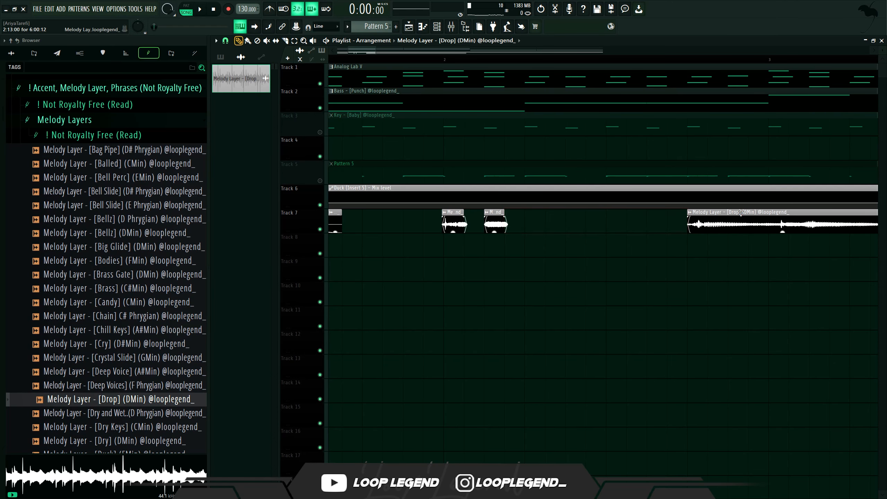
{"action": "left_click_drag", "start_coordinate": [741, 212], "coordinate": [592, 238]}
{"action": "key", "text": "space"}
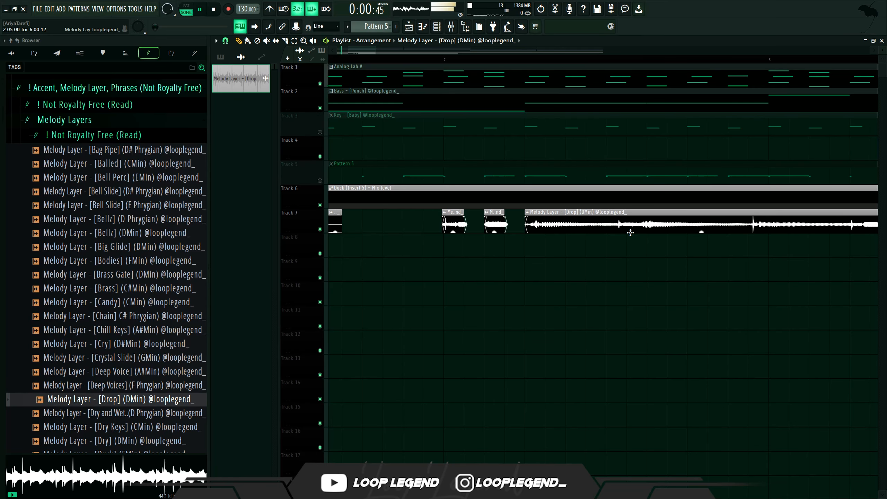
- Switch to the Paint tool and spread melody chop copies onto Tracks 8 and 10
{"action": "left_click", "coordinate": [617, 226], "text": "alt"}
{"action": "key", "text": "p"}
{"action": "left_click_drag", "start_coordinate": [573, 228], "coordinate": [670, 296]}
{"action": "key", "text": "space"}
- Slide the long Drop melody segment on Track 7 earlier and play the arrangement
{"action": "key", "text": "space"}
{"action": "left_click_drag", "start_coordinate": [636, 223], "coordinate": [512, 225]}
{"action": "key", "text": "space"}
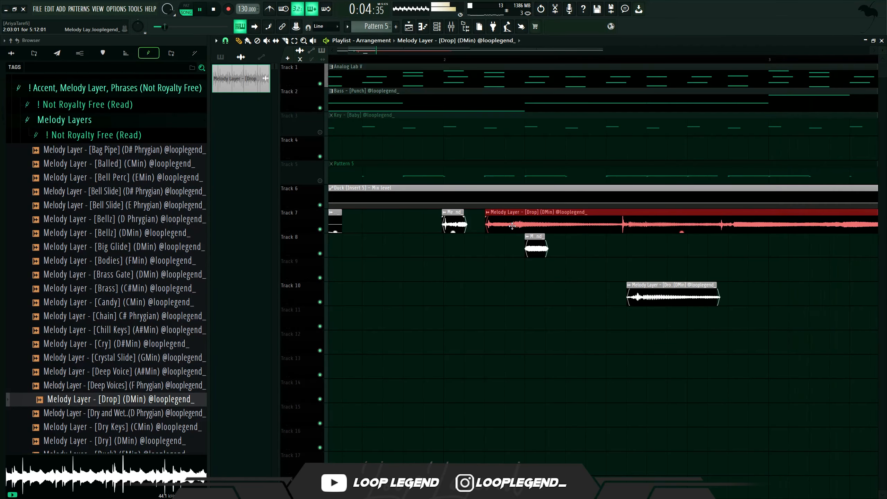
{"action": "scroll", "coordinate": [482, 224], "scroll_direction": "up", "scroll_amount": 5}
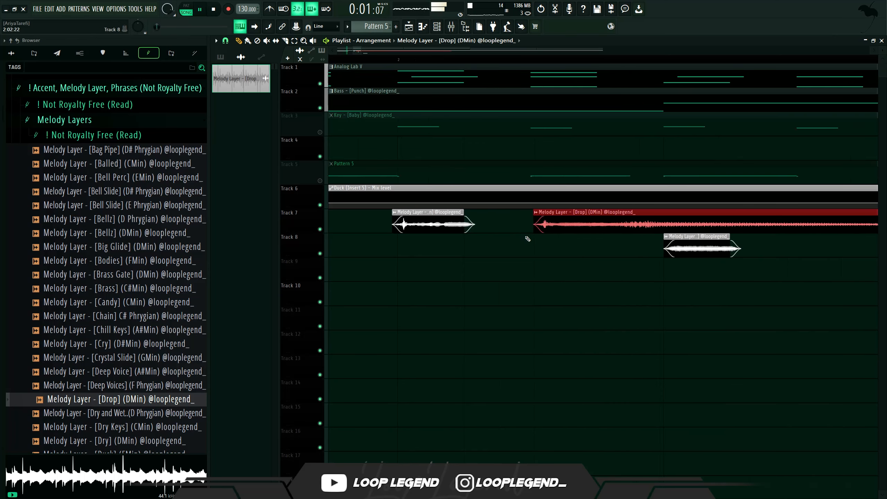
- Move a short melody chop from Track 8 onto Track 7 and shift it earlier between the other chops, playing back
{"action": "scroll", "coordinate": [569, 231], "scroll_direction": "down", "scroll_amount": 5}
{"action": "key", "text": "space"}
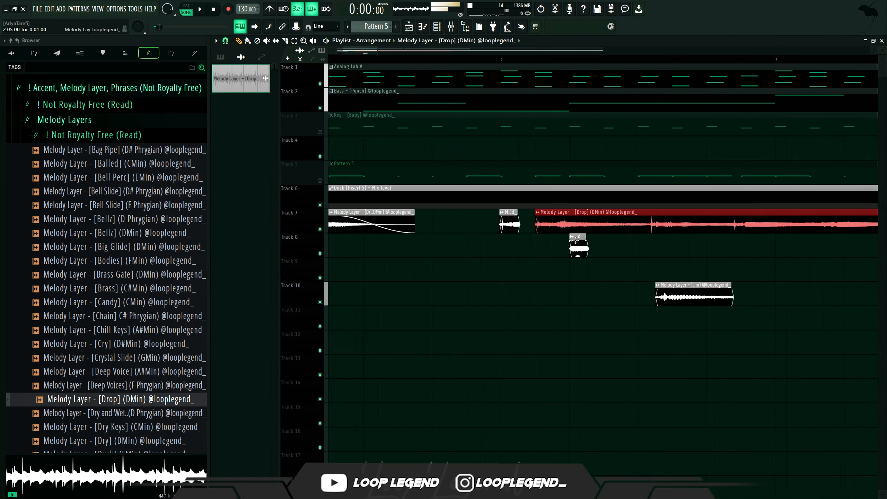
{"action": "left_click_drag", "start_coordinate": [577, 243], "coordinate": [626, 242]}
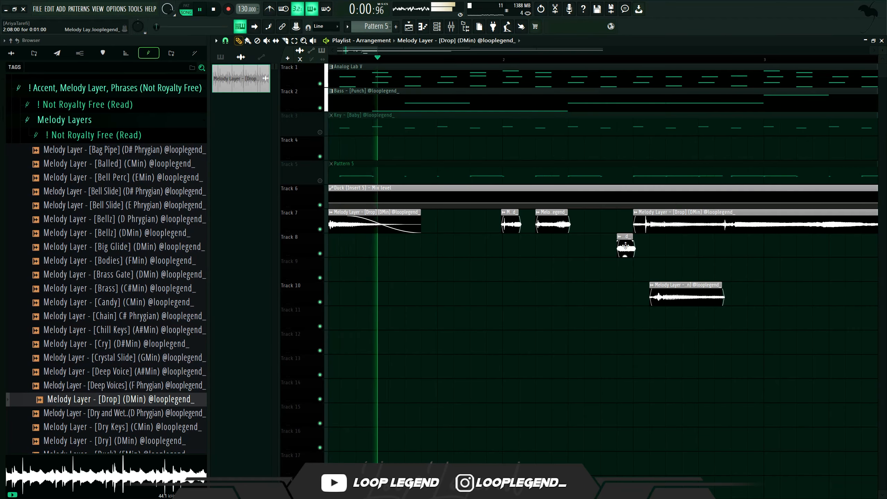
{"action": "left_click_drag", "start_coordinate": [626, 246], "coordinate": [610, 217]}
{"action": "key", "text": "space"}
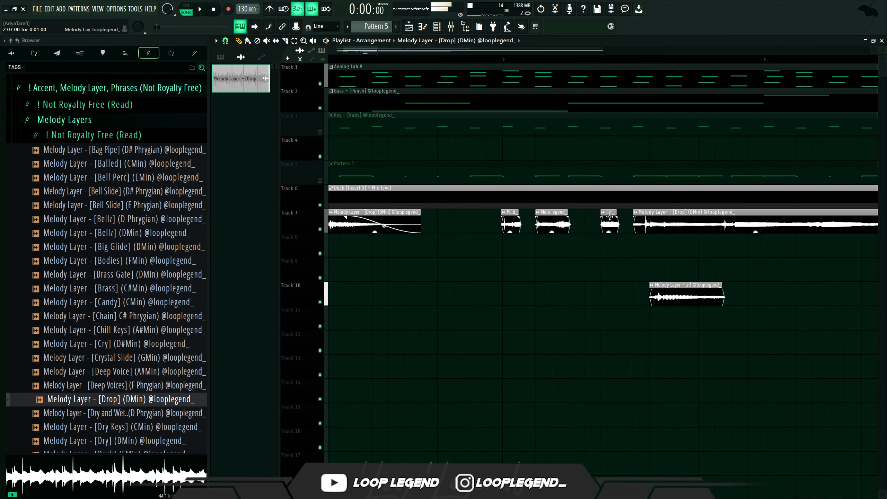
{"action": "left_click_drag", "start_coordinate": [610, 224], "coordinate": [577, 223]}
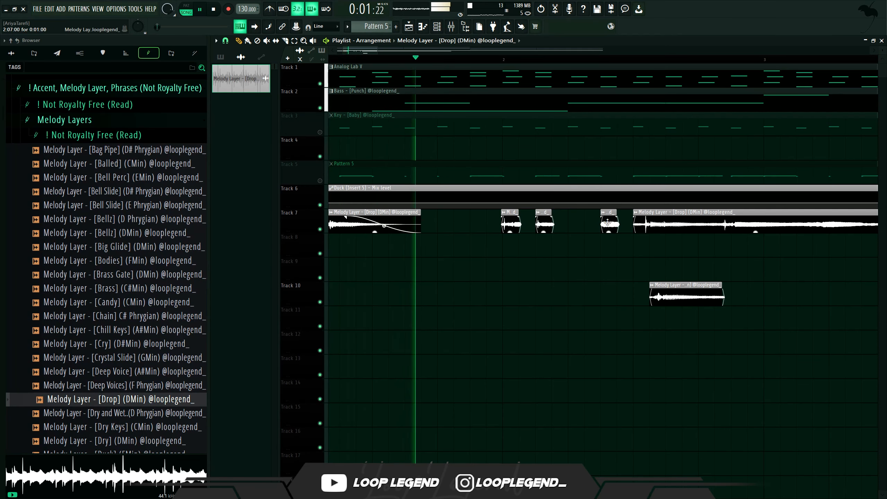
{"action": "key", "text": "space"}
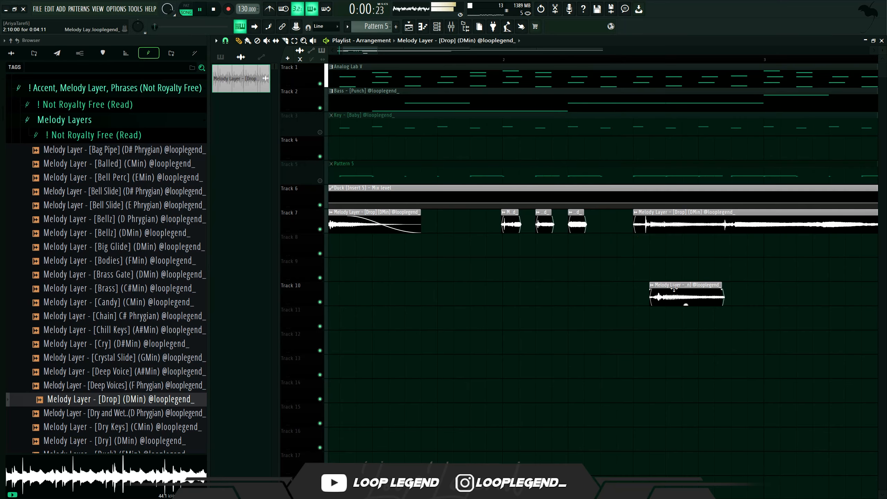
- Move the Track 10 melody chop up onto Track 8 with the Slice tool active and play the arrangement
{"action": "left_click_drag", "start_coordinate": [668, 277], "coordinate": [617, 259]}
{"action": "key", "text": "c"}
{"action": "right_click", "coordinate": [649, 253]}
{"action": "key", "text": "space"}
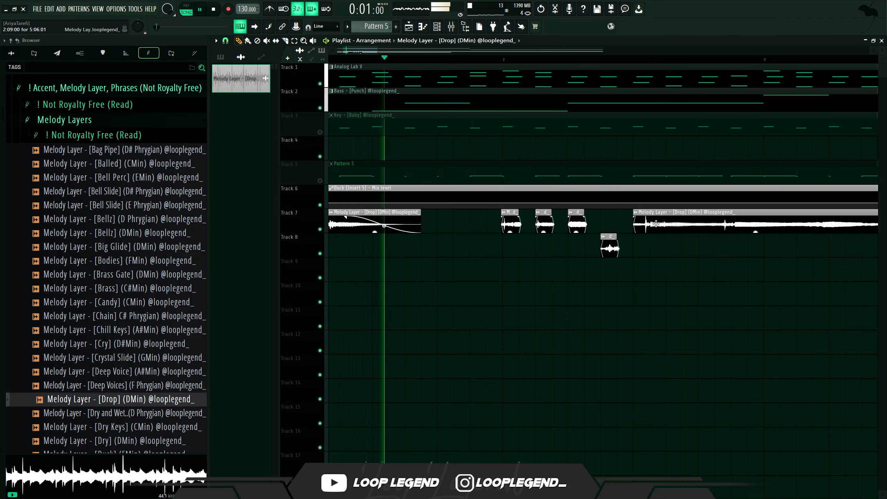
- Rearrange the Track 7 melody chops, pushing the long Drop segment further right
{"action": "scroll", "coordinate": [529, 257], "scroll_direction": "down", "scroll_amount": 3}
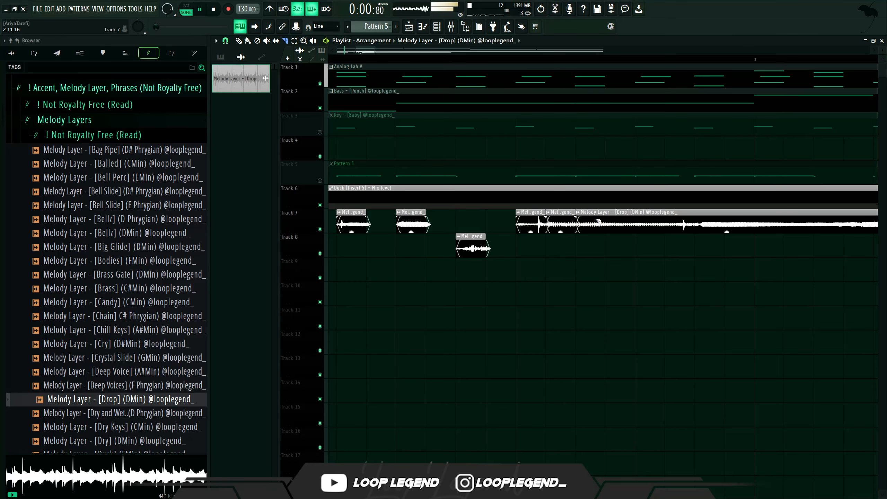
{"action": "left_click_drag", "start_coordinate": [611, 219], "coordinate": [759, 219]}
{"action": "left_click_drag", "start_coordinate": [567, 223], "coordinate": [600, 221]}
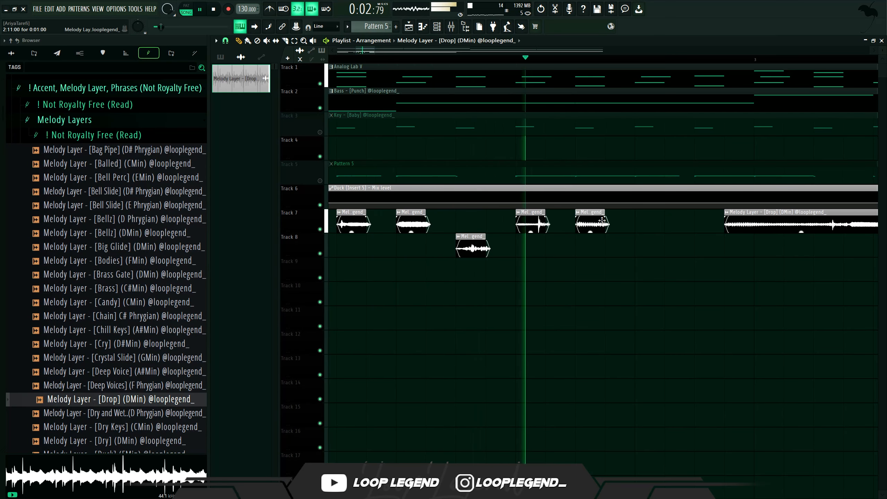
- Slice the start of the long Drop segment into short stutter chops and move the Track 8 chop onto Track 7
{"action": "left_click_drag", "start_coordinate": [752, 212], "coordinate": [662, 211]}
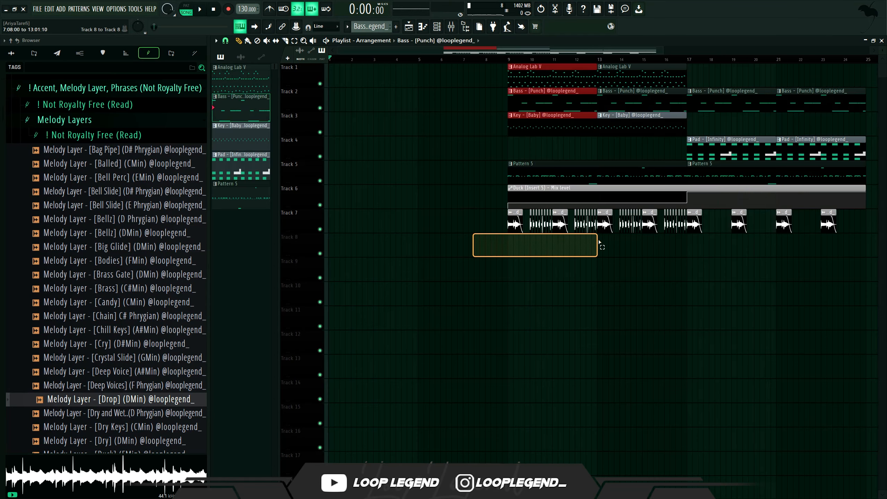
{"action": "left_click_drag", "start_coordinate": [600, 242], "coordinate": [600, 223]}
- Consolidate the chopped melody and create a Channel pitch automation clip for it, placing it on Track 8
{"action": "left_click_drag", "start_coordinate": [558, 99], "coordinate": [379, 99]}
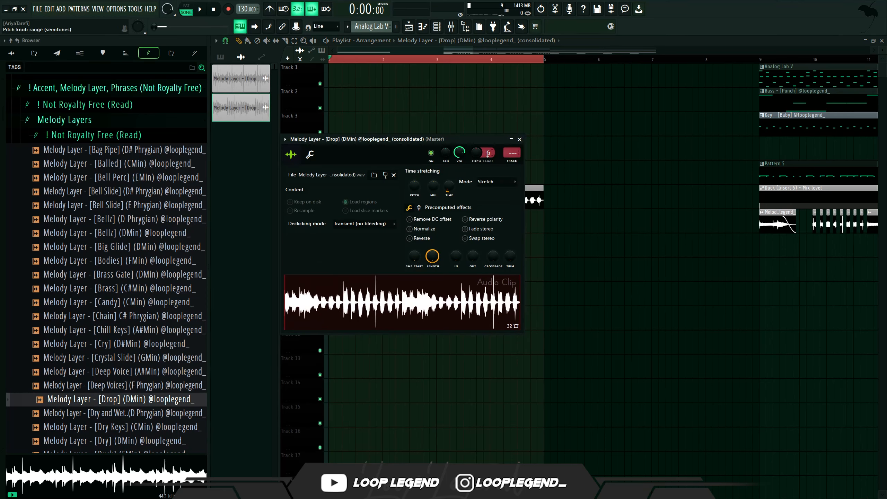
{"action": "right_click", "coordinate": [478, 156]}
{"action": "key", "text": "a"}
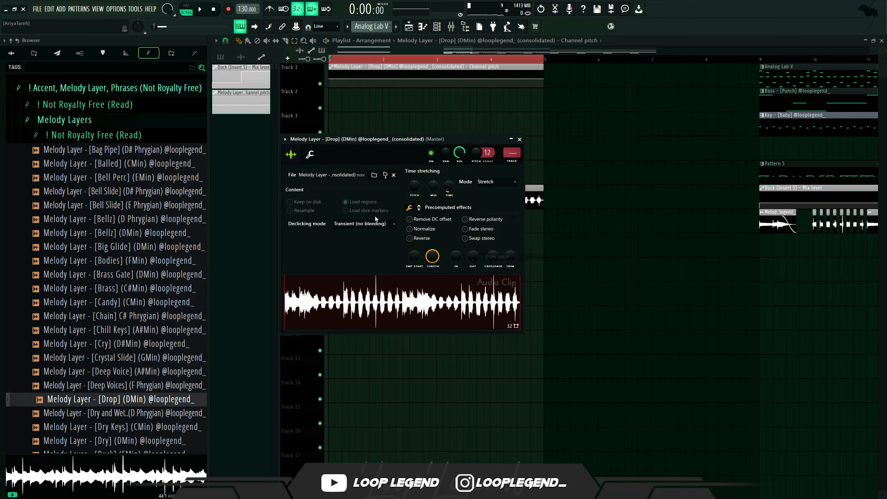
{"action": "left_click_drag", "start_coordinate": [391, 80], "coordinate": [388, 246]}
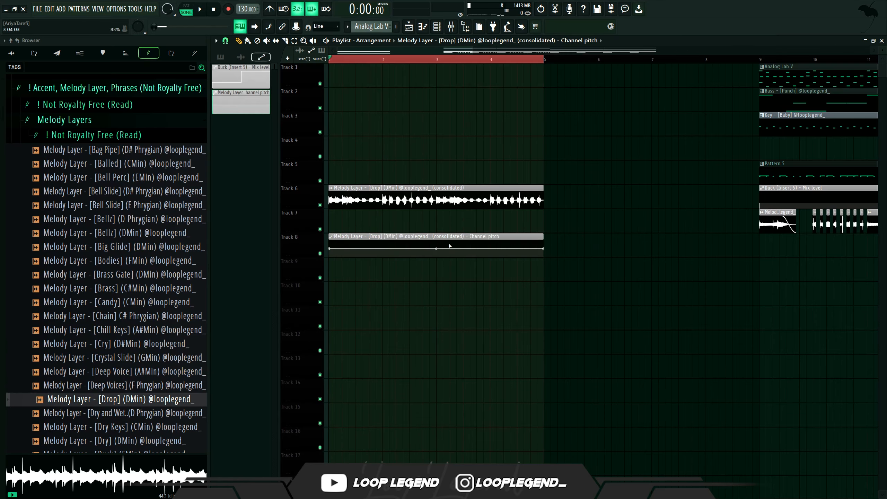
- Shape the pitch automation into a rising curve at the clip's start and play it back
{"action": "right_click", "coordinate": [470, 246]}
{"action": "key", "text": "v"}
{"action": "left_click_drag", "start_coordinate": [330, 249], "coordinate": [312, 290]}
{"action": "key", "text": "space"}
- Move the consolidated melody and its pitch automation later in the arrangement onto Tracks 8 and 10
{"action": "scroll", "coordinate": [364, 220], "scroll_direction": "down", "scroll_amount": 5}
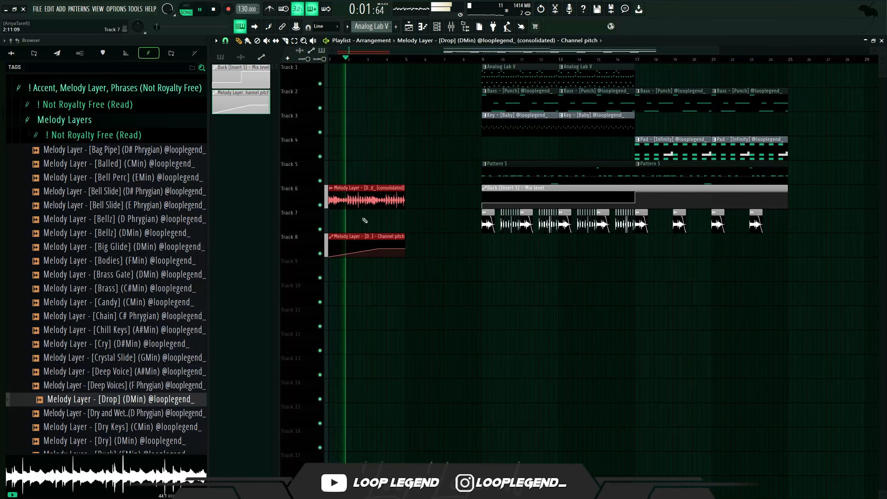
{"action": "scroll", "coordinate": [394, 205], "scroll_direction": "up", "scroll_amount": 4}
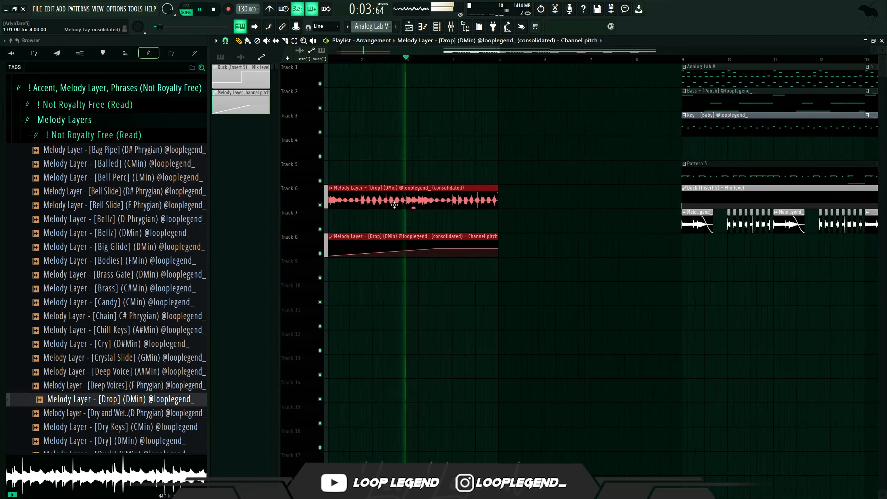
{"action": "left_click_drag", "start_coordinate": [394, 205], "coordinate": [599, 254]}
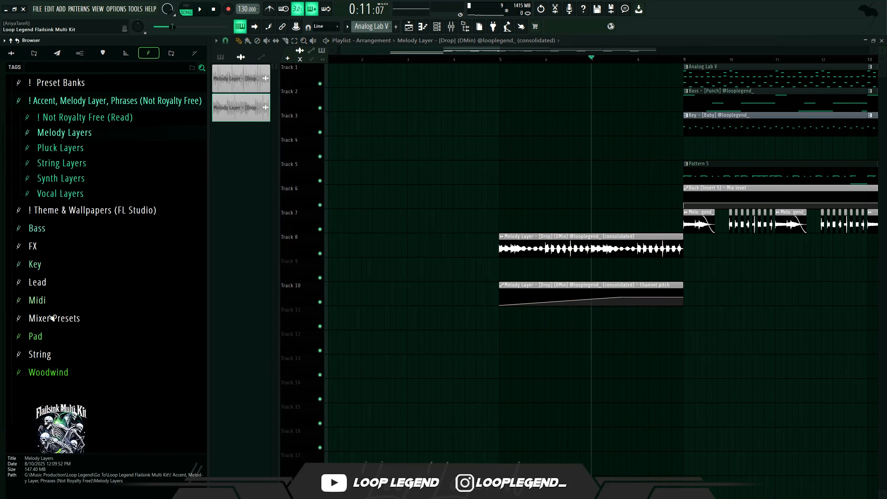
- Load the "! Tape Reverse Sauce" mixer preset from Mixer Presets onto Insert 9
{"action": "left_click", "coordinate": [51, 317]}
{"action": "left_click_drag", "start_coordinate": [71, 278], "coordinate": [526, 176]}
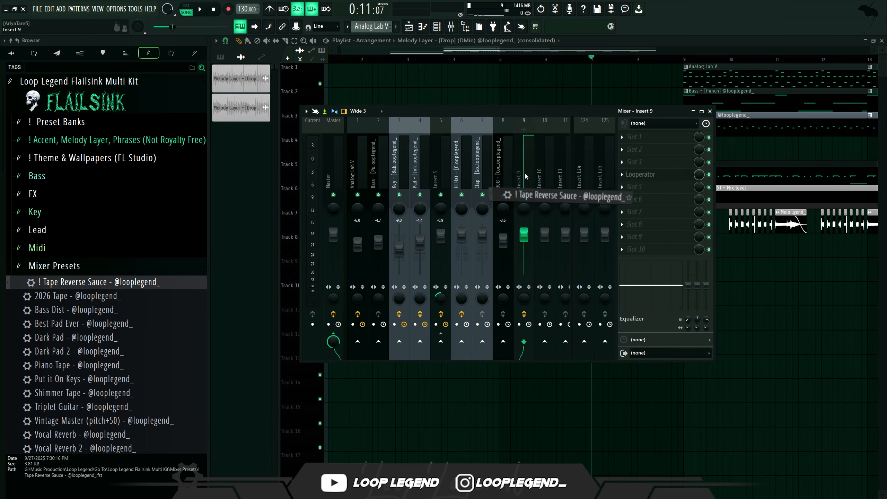
{"action": "left_click", "coordinate": [644, 176]}
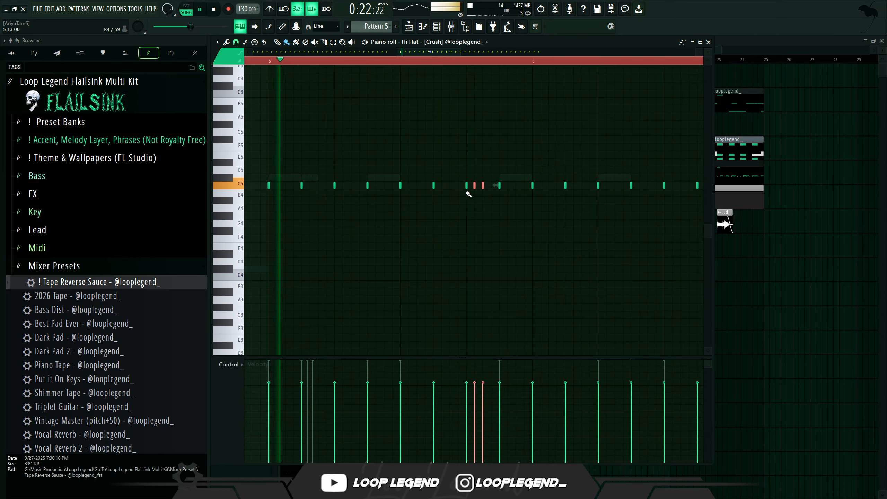
- Shift the selected Hi Hat [Crush] notes earlier and set the piano roll snap to 1/6 beat
{"action": "left_click_drag", "start_coordinate": [482, 186], "coordinate": [449, 185]}
{"action": "key", "text": "space"}
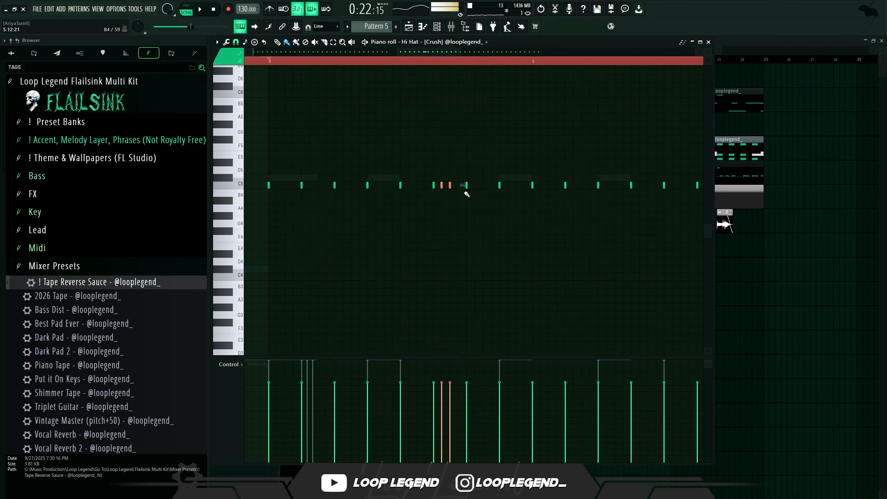
{"action": "left_click", "coordinate": [236, 42]}
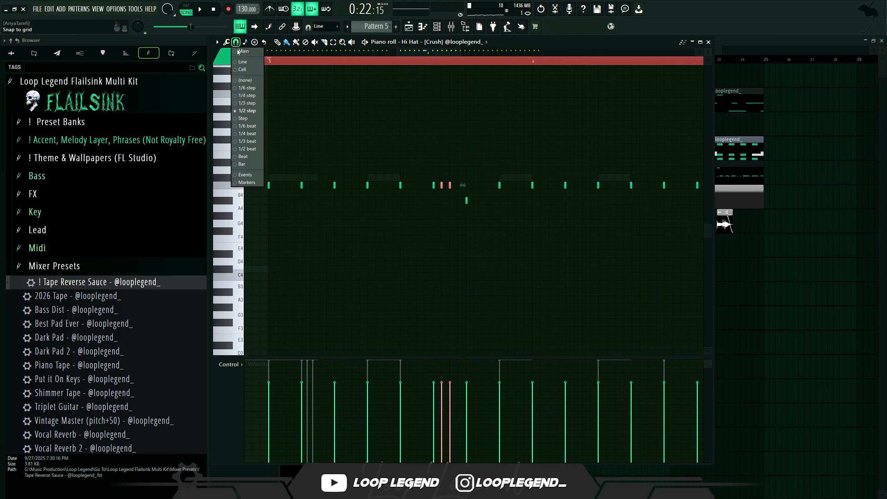
{"action": "left_click", "coordinate": [260, 126]}
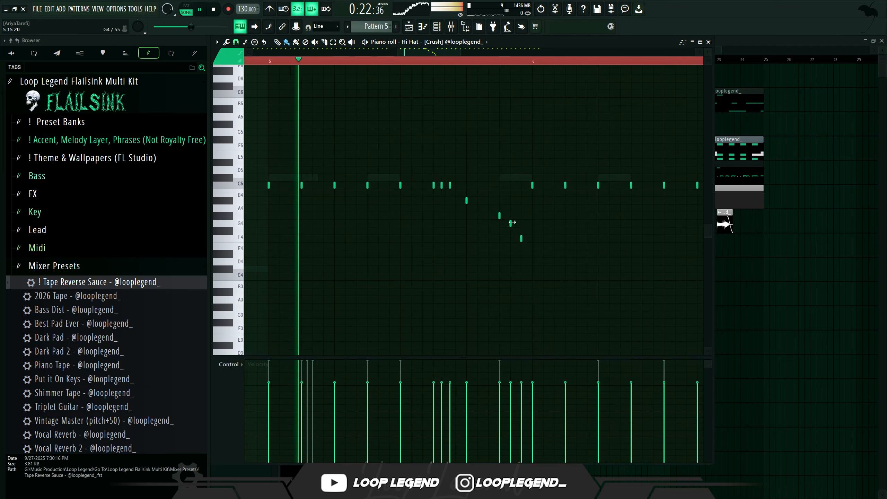
- Set snap to 1/3 step and paint a short hi-hat roll, deleting the extra notes
{"action": "left_click", "coordinate": [235, 42]}
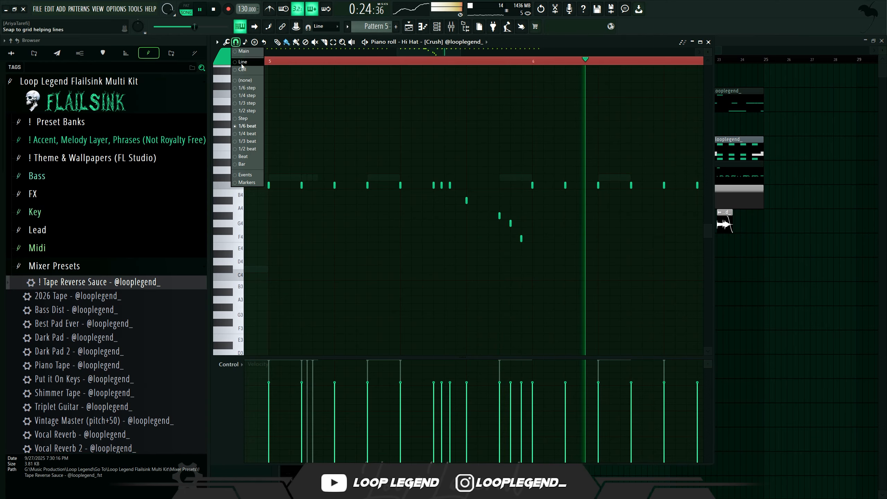
{"action": "left_click", "coordinate": [253, 104]}
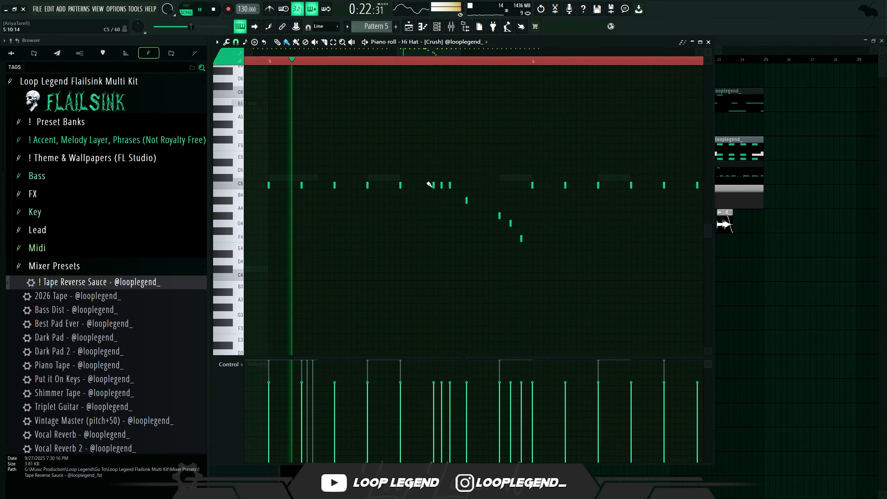
{"action": "left_click_drag", "start_coordinate": [467, 201], "coordinate": [492, 205]}
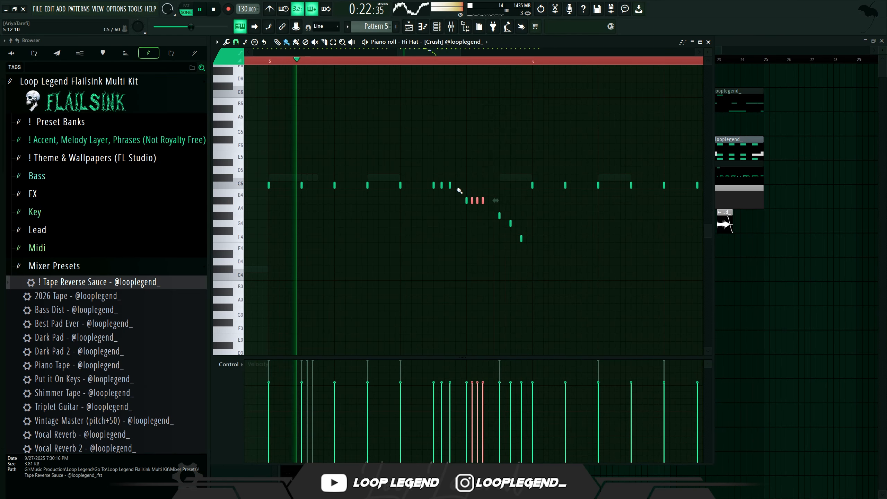
{"action": "right_click", "coordinate": [483, 202]}
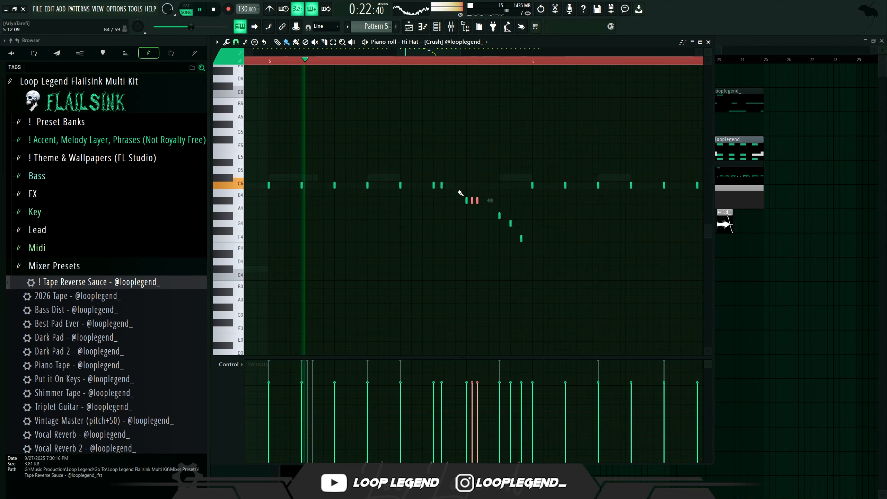
{"action": "left_click_drag", "start_coordinate": [537, 220], "coordinate": [522, 248]}
{"action": "right_click", "coordinate": [522, 238]}
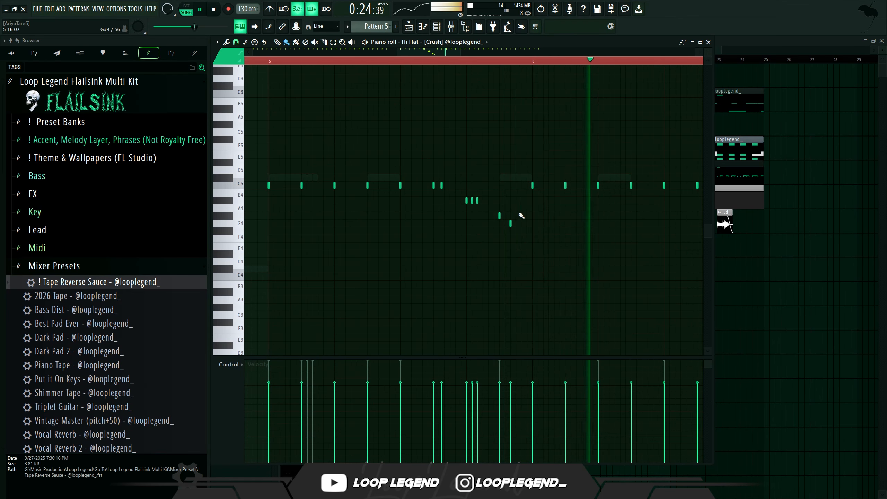
- Draw a rising hi-hat roll near the end of the bar and remove stray notes around it
{"action": "left_click_drag", "start_coordinate": [621, 186], "coordinate": [621, 194]}
{"action": "left_click_drag", "start_coordinate": [610, 201], "coordinate": [594, 209]}
{"action": "right_click", "coordinate": [598, 185]}
{"action": "right_click", "coordinate": [593, 209]}
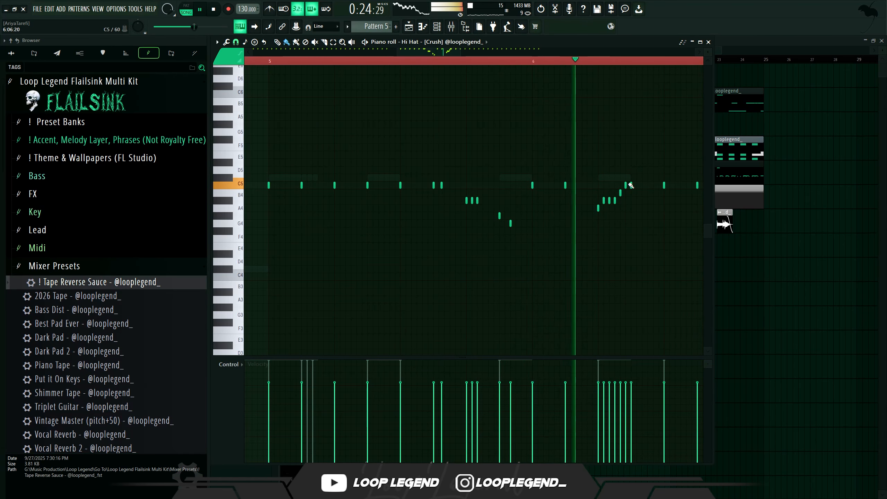
{"action": "right_click", "coordinate": [626, 185]}
{"action": "right_click", "coordinate": [621, 193]}
{"action": "right_click", "coordinate": [615, 201]}
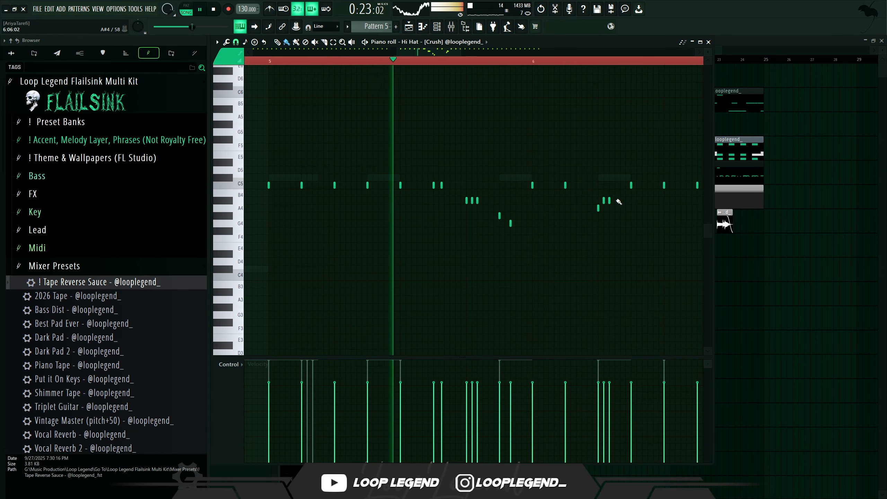
- Select the hi-hat roll notes and transpose them down an octave and back up
{"action": "left_click_drag", "start_coordinate": [613, 170], "coordinate": [431, 284]}
{"action": "key", "text": "ctrl+Down"}
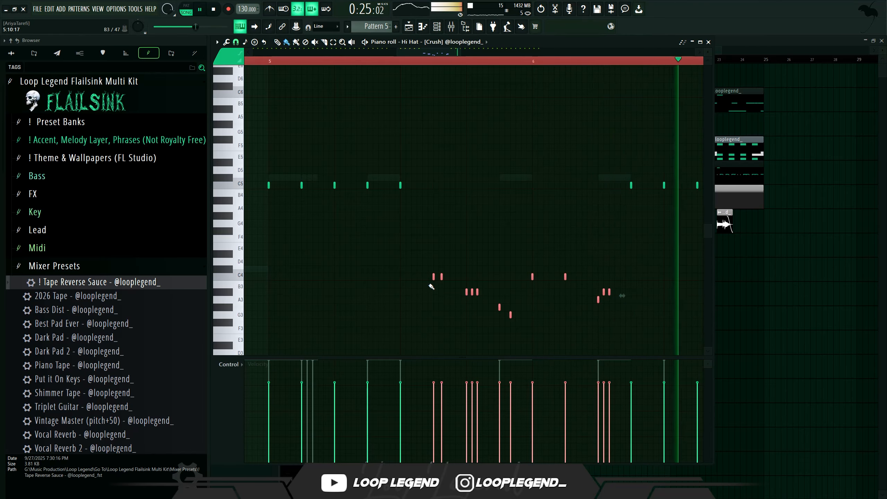
{"action": "scroll", "coordinate": [430, 167], "scroll_direction": "down", "scroll_amount": 3}
{"action": "key", "text": "ctrl+Up"}
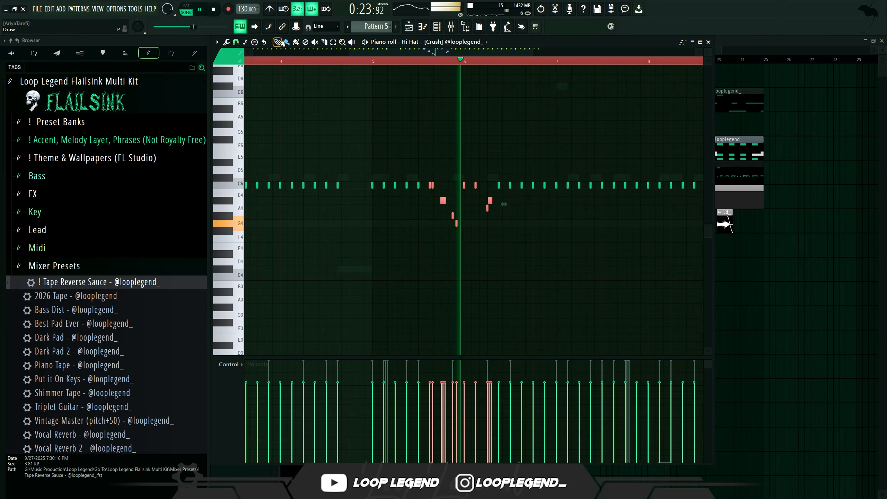
- Set the piano roll snap to Step and play back the hi-hat pattern
{"action": "key", "text": "space"}
{"action": "scroll", "coordinate": [297, 66], "scroll_direction": "up", "scroll_amount": 2}
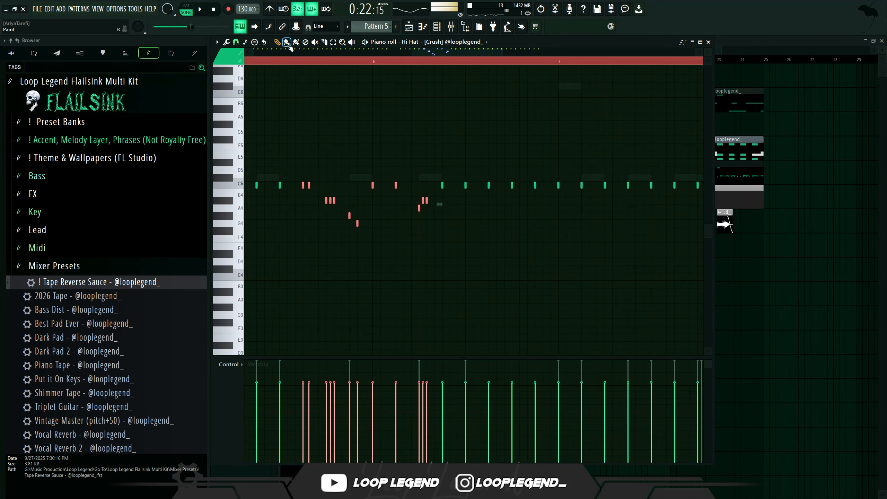
{"action": "scroll", "coordinate": [400, 91], "scroll_direction": "up", "scroll_amount": 2}
{"action": "key", "text": "space"}
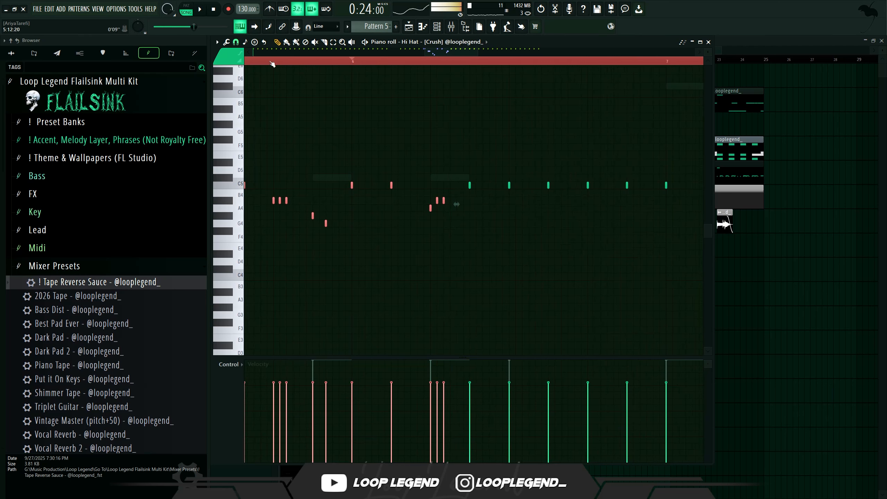
{"action": "left_click", "coordinate": [236, 41]}
{"action": "left_click", "coordinate": [249, 119]}
{"action": "scroll", "coordinate": [399, 168], "scroll_direction": "up", "scroll_amount": 2}
{"action": "key", "text": "space"}
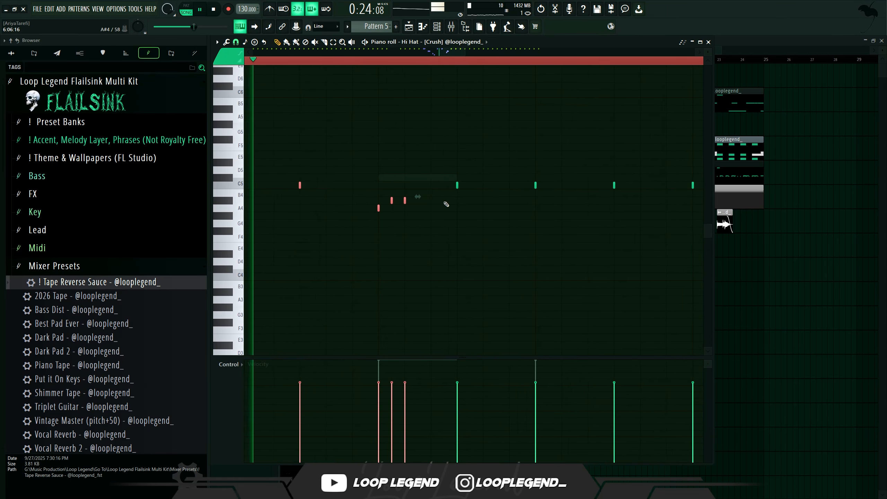
- Set the snap to 1/3 beat and add another hi-hat note to the roll
{"action": "left_click", "coordinate": [235, 42]}
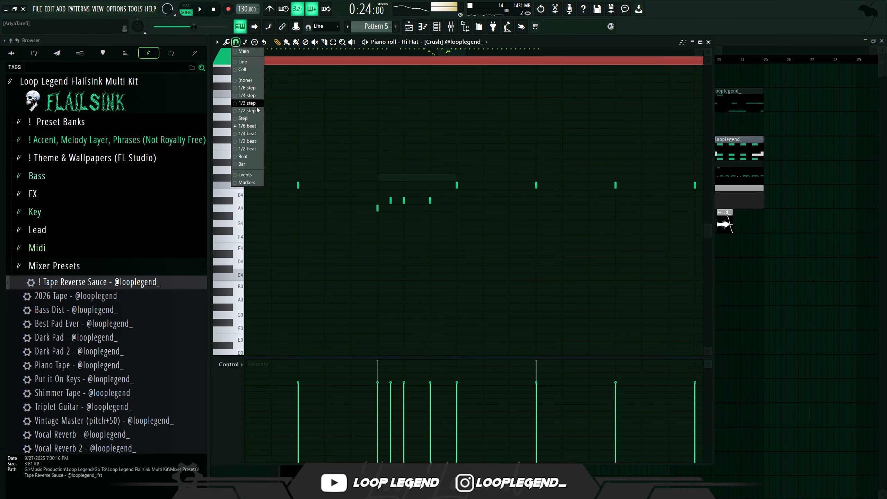
{"action": "left_click", "coordinate": [254, 141]}
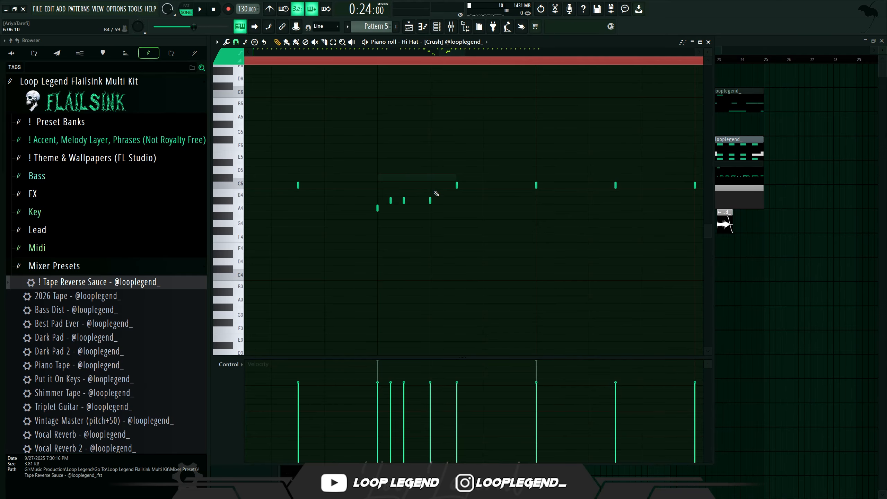
{"action": "left_click", "coordinate": [482, 200]}
{"action": "left_click_drag", "start_coordinate": [485, 184], "coordinate": [375, 212]}
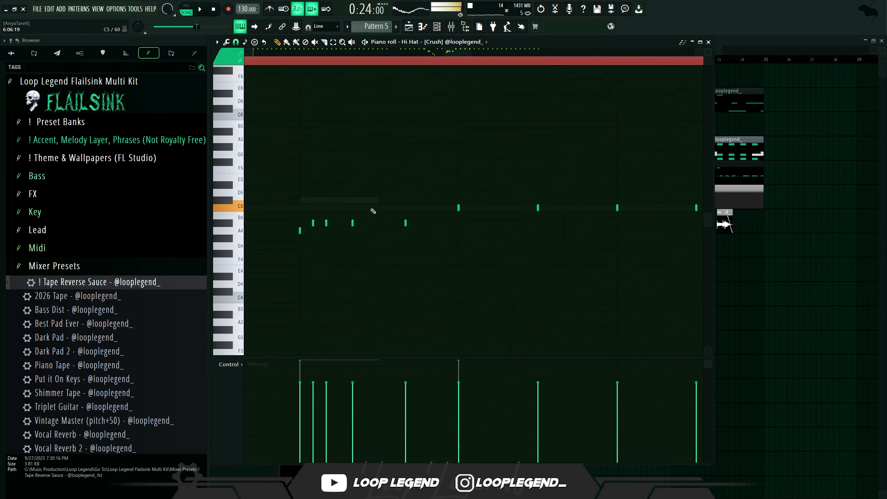
- Set the piano roll snap to 1/2 step and paint a run of hi-hat notes on F4
{"action": "left_click", "coordinate": [236, 42]}
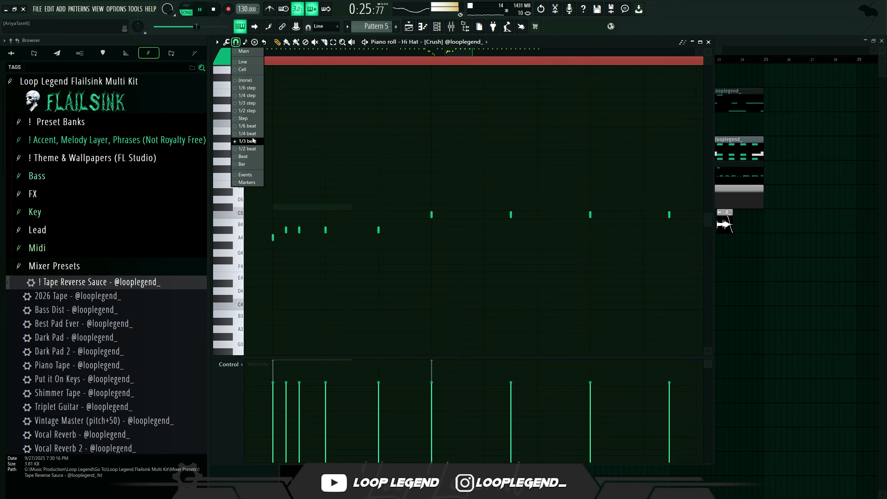
{"action": "left_click", "coordinate": [250, 112]}
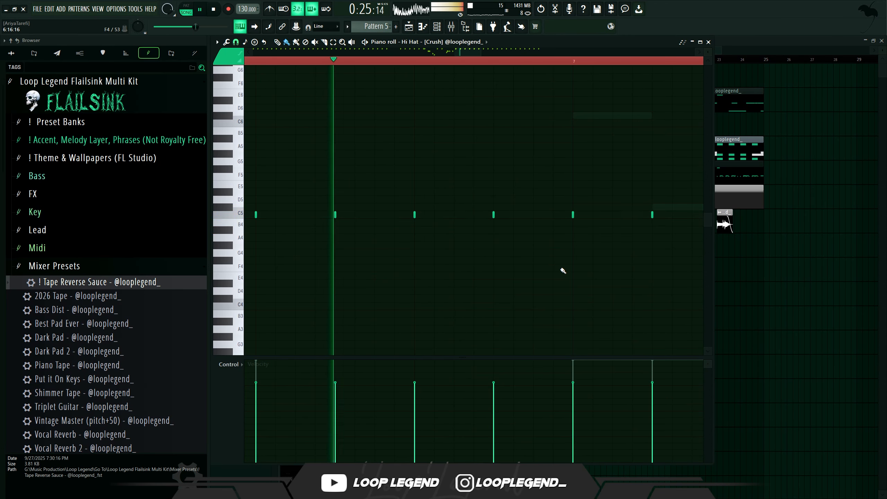
{"action": "left_click_drag", "start_coordinate": [553, 268], "coordinate": [439, 276]}
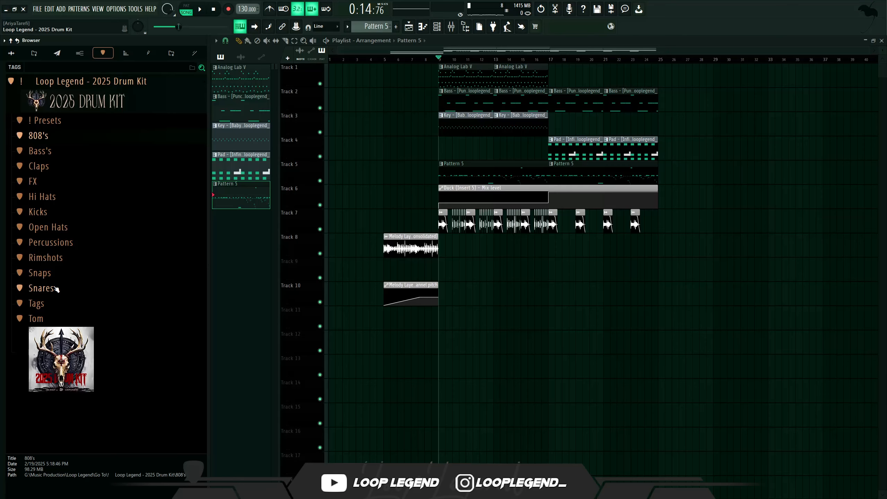
- Browse the snare samples and add Snare - [Roll Go To] to the channel rack
{"action": "left_click", "coordinate": [56, 288]}
{"action": "scroll", "coordinate": [75, 335], "scroll_direction": "down", "scroll_amount": 6}
{"action": "left_click", "coordinate": [81, 358]}
{"action": "scroll", "coordinate": [87, 358], "scroll_direction": "down", "scroll_amount": 12}
{"action": "left_click", "coordinate": [120, 330]}
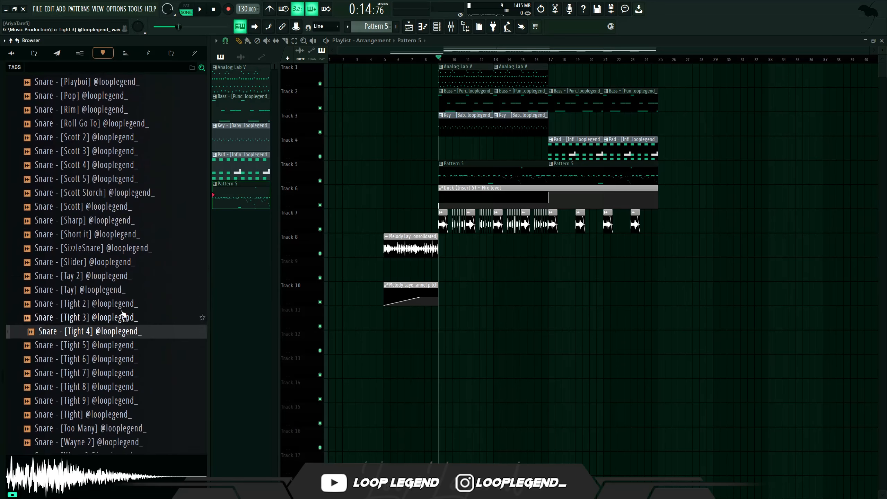
{"action": "left_click", "coordinate": [126, 260]}
{"action": "left_click", "coordinate": [94, 128]}
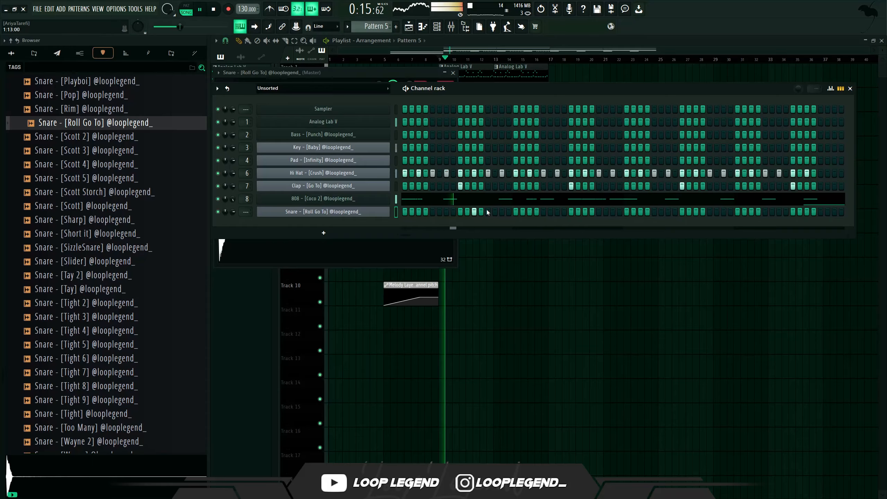
{"action": "left_click", "coordinate": [502, 211]}
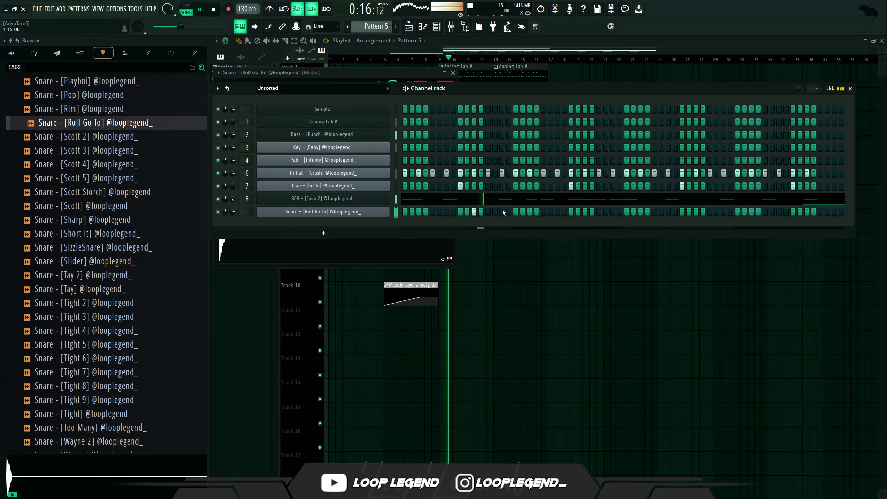
- Open the snare's piano roll and paint a short snare roll on C5 while playing the pattern
{"action": "left_click", "coordinate": [613, 211]}
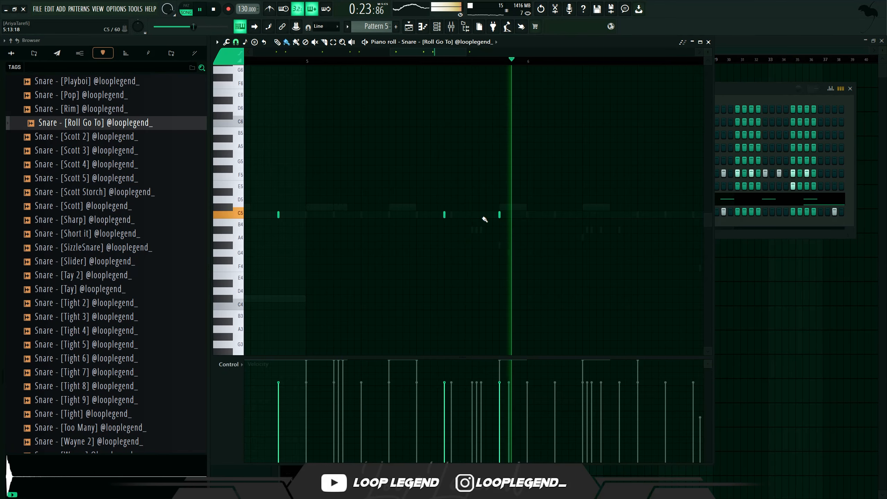
{"action": "scroll", "coordinate": [477, 212], "scroll_direction": "up", "scroll_amount": 3}
{"action": "key", "text": "space"}
{"action": "left_click_drag", "start_coordinate": [477, 216], "coordinate": [501, 215]}
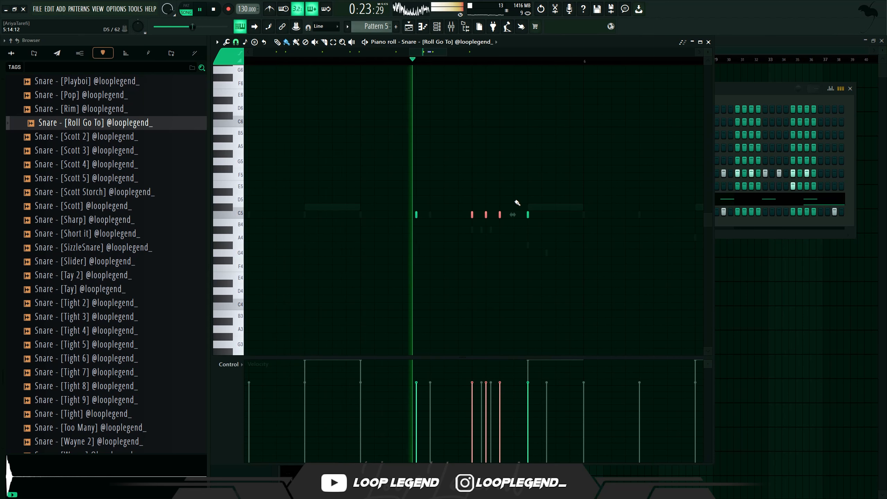
{"action": "key", "text": "space"}
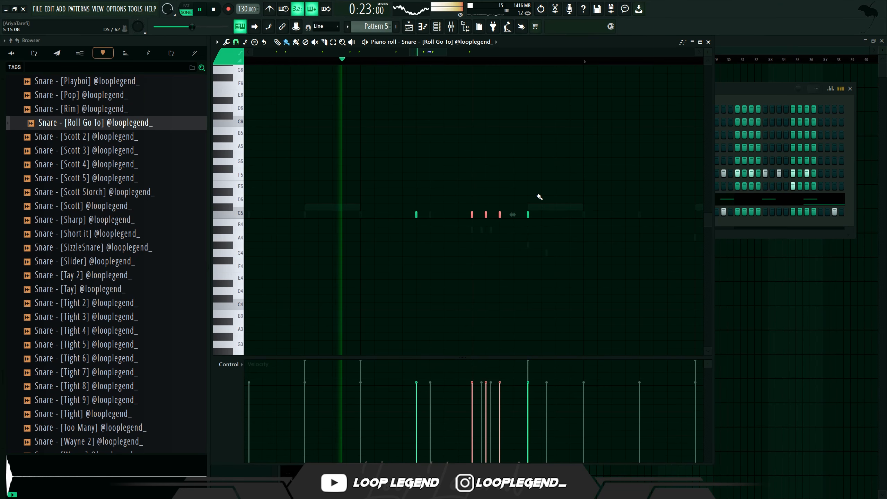
- Raise a snare note up to G5 and add another snare note beside it
{"action": "left_click_drag", "start_coordinate": [528, 215], "coordinate": [534, 162]}
{"action": "left_click", "coordinate": [544, 162]}
- Set the snap to 1/3 step and paint higher-pitched snare roll notes, then play the pattern
{"action": "left_click", "coordinate": [240, 46]}
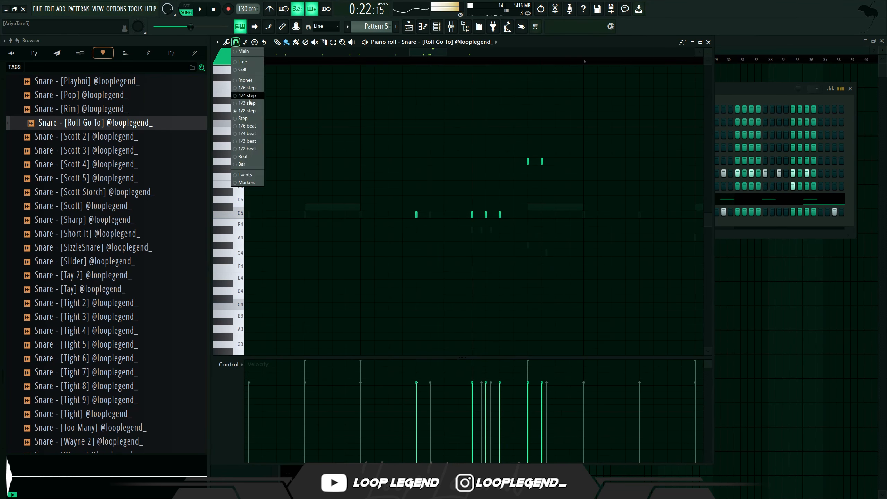
{"action": "left_click", "coordinate": [249, 102]}
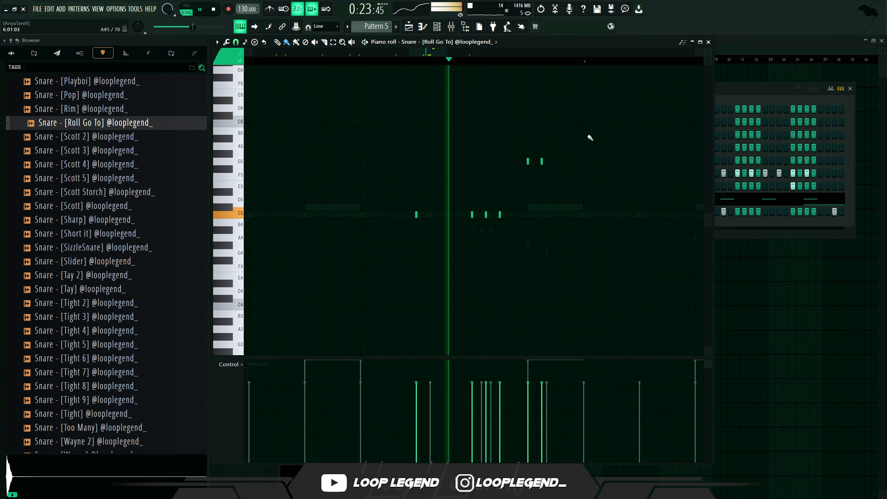
{"action": "left_click_drag", "start_coordinate": [630, 138], "coordinate": [658, 138]}
{"action": "mouse_move", "coordinate": [590, 126]}
{"action": "left_mouse_down"}
{"action": "mouse_move", "coordinate": [608, 125]}
{"action": "mouse_move", "coordinate": [592, 140]}
{"action": "mouse_move", "coordinate": [564, 142]}
{"action": "left_mouse_up"}
{"action": "left_click", "coordinate": [611, 145]}
{"action": "key", "text": "space"}
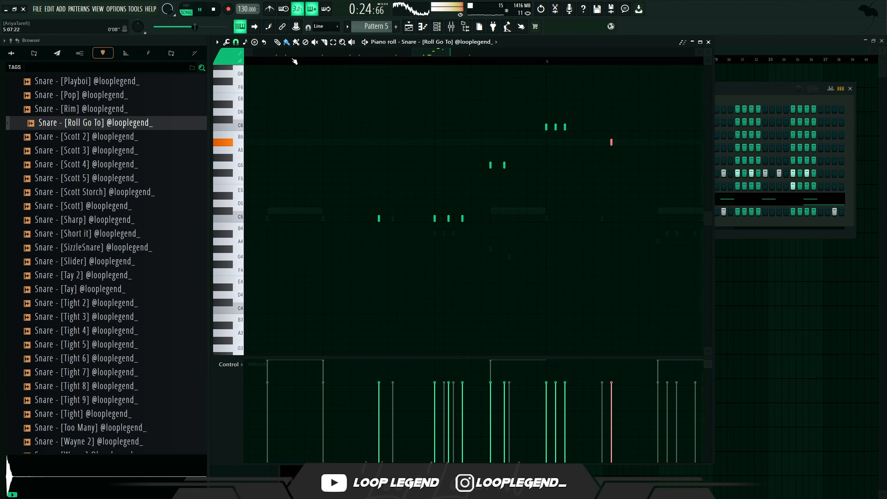
- Switch the snap to 1/2 beat, then to 1/6 beat, and play back the snare roll
{"action": "left_click", "coordinate": [236, 42]}
{"action": "left_click", "coordinate": [245, 148]}
{"action": "scroll", "coordinate": [352, 152], "scroll_direction": "right", "scroll_amount": 3}
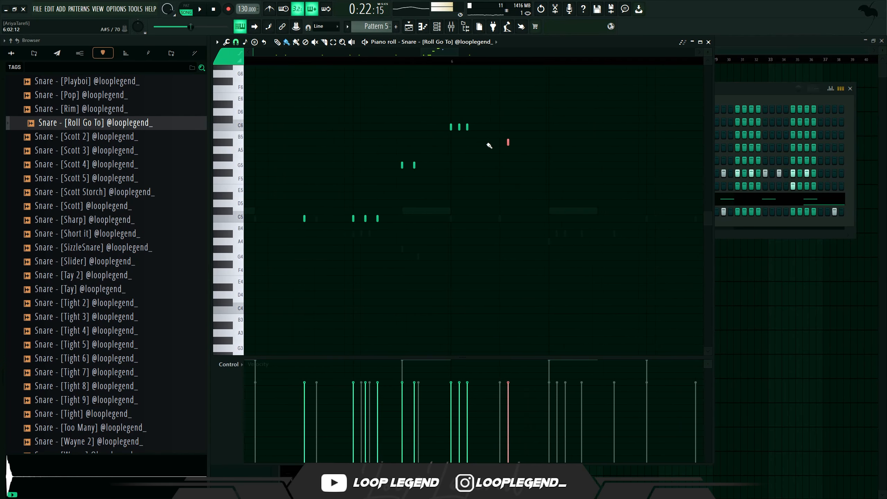
{"action": "left_click", "coordinate": [236, 42]}
{"action": "left_click", "coordinate": [250, 125]}
{"action": "scroll", "coordinate": [307, 132], "scroll_direction": "down", "scroll_amount": 3}
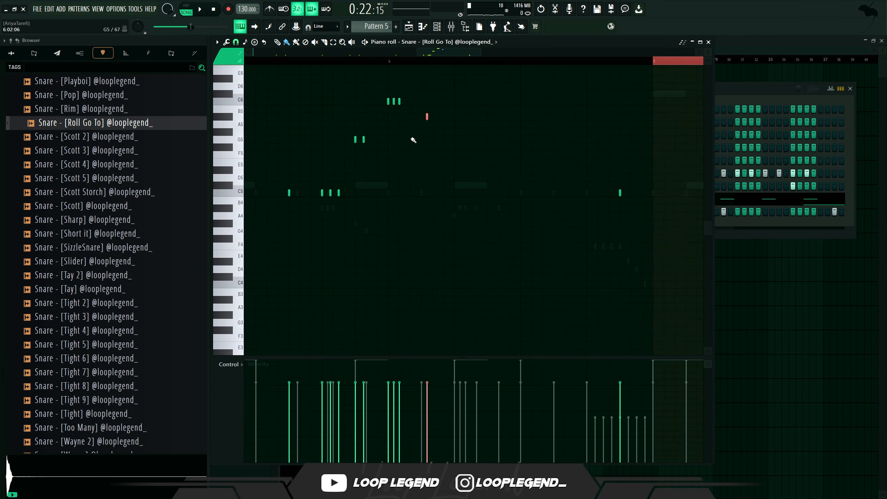
{"action": "key", "text": "space"}
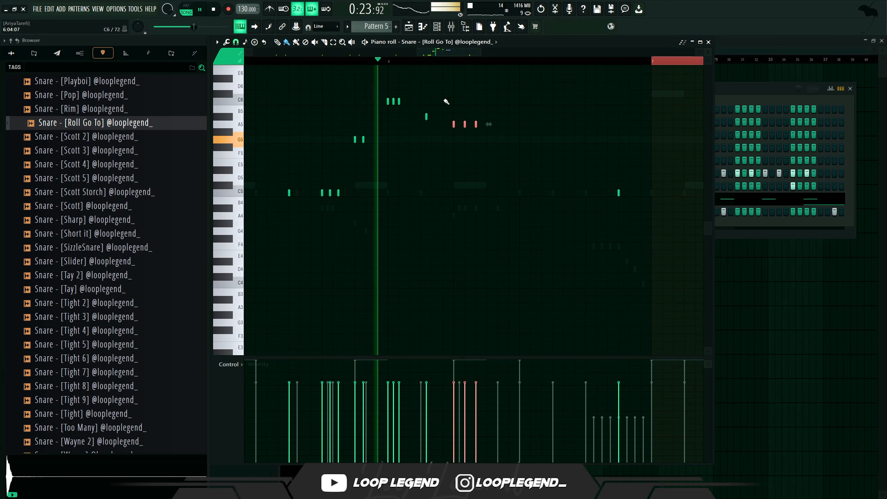
- Set the snap to 1/3 beat and play back the snare roll
{"action": "scroll", "coordinate": [488, 104], "scroll_direction": "up", "scroll_amount": 1}
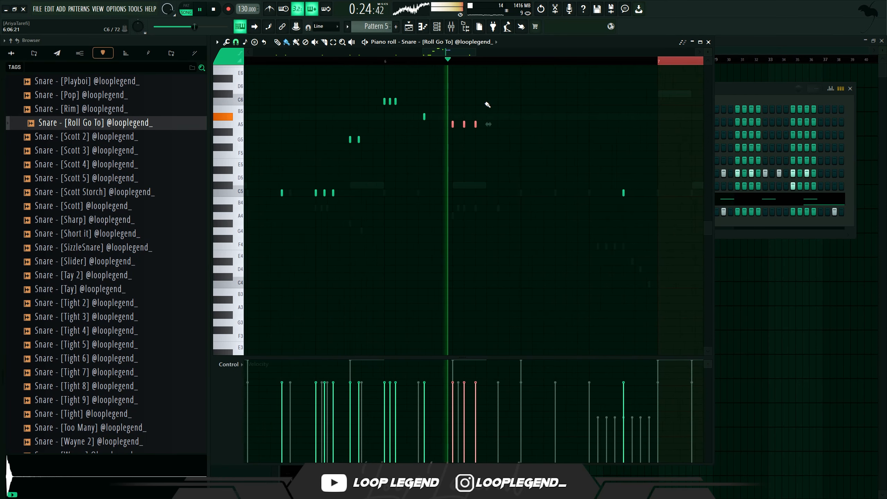
{"action": "left_click", "coordinate": [239, 44]}
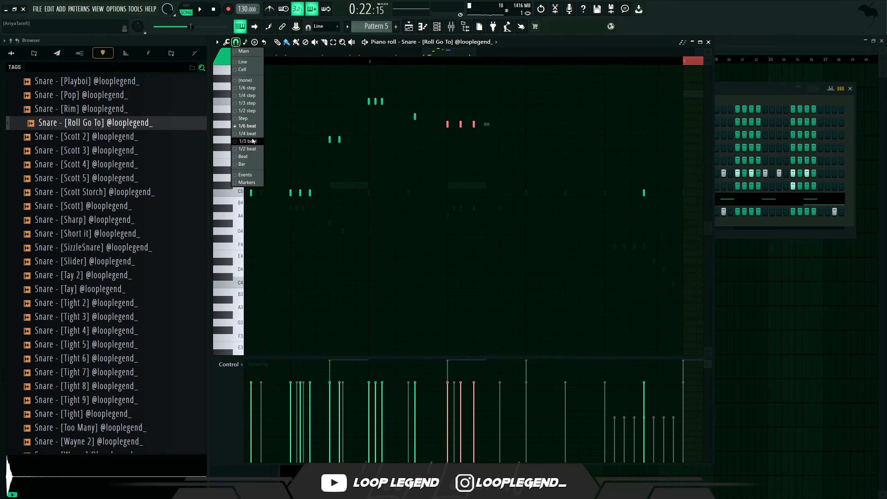
{"action": "left_click", "coordinate": [252, 141]}
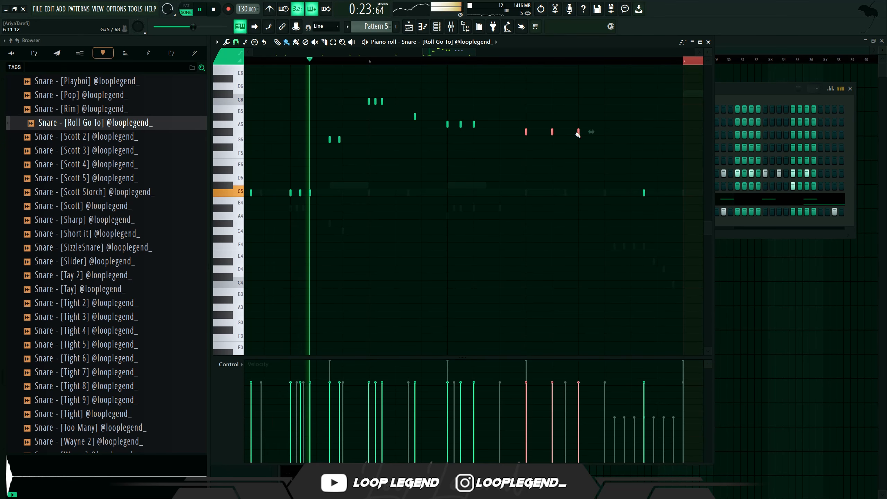
{"action": "scroll", "coordinate": [584, 137], "scroll_direction": "down", "scroll_amount": 2}
{"action": "key", "text": "space"}
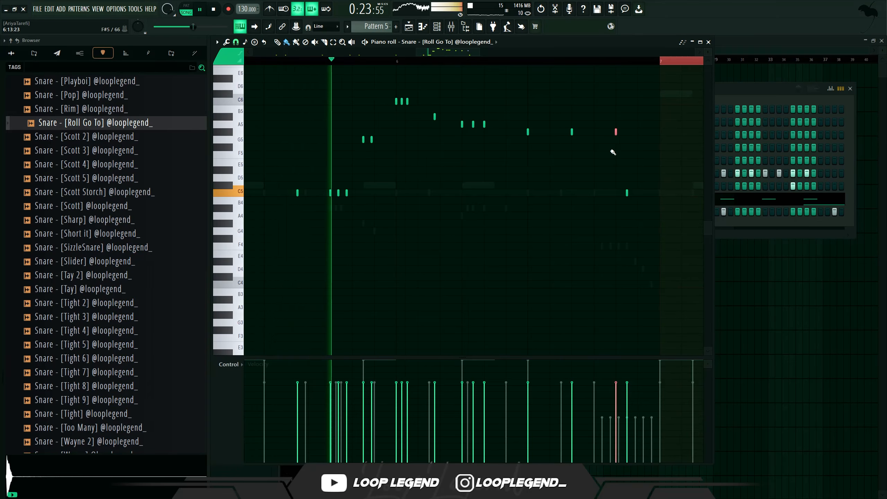
- Set a loop region over the last bars of the snare pattern and play it back
{"action": "scroll", "coordinate": [614, 135], "scroll_direction": "down", "scroll_amount": 5}
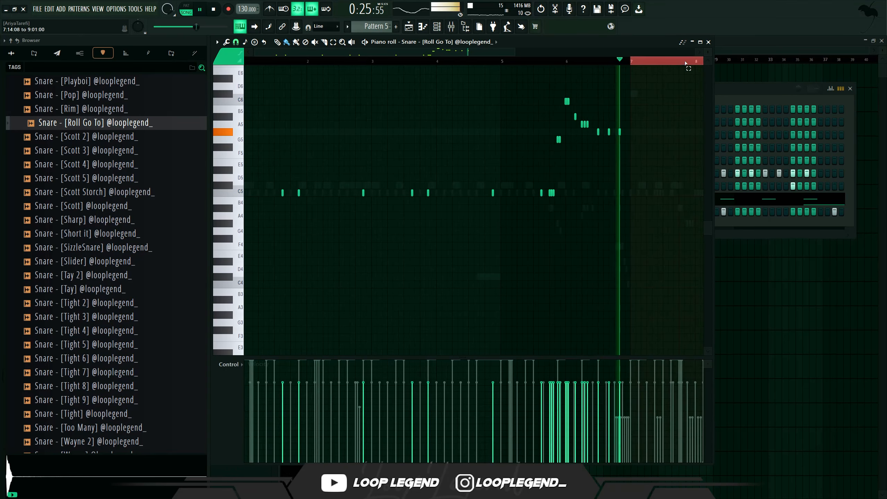
{"action": "left_click_drag", "start_coordinate": [630, 62], "coordinate": [502, 73]}
{"action": "right_click", "coordinate": [541, 65]}
{"action": "key", "text": "space"}
{"action": "key", "text": "space"}
{"action": "left_click_drag", "start_coordinate": [632, 68], "coordinate": [502, 68]}
{"action": "scroll", "coordinate": [604, 108], "scroll_direction": "up", "scroll_amount": 3}
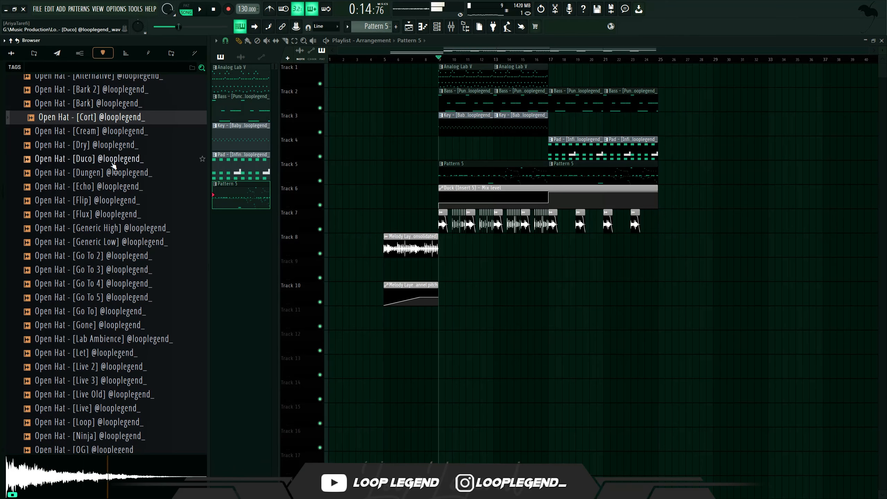
- Send Open Hat - [Duco] to the channel rack and edit its pattern in the piano roll
{"action": "right_click", "coordinate": [113, 166]}
{"action": "left_click", "coordinate": [133, 176]}
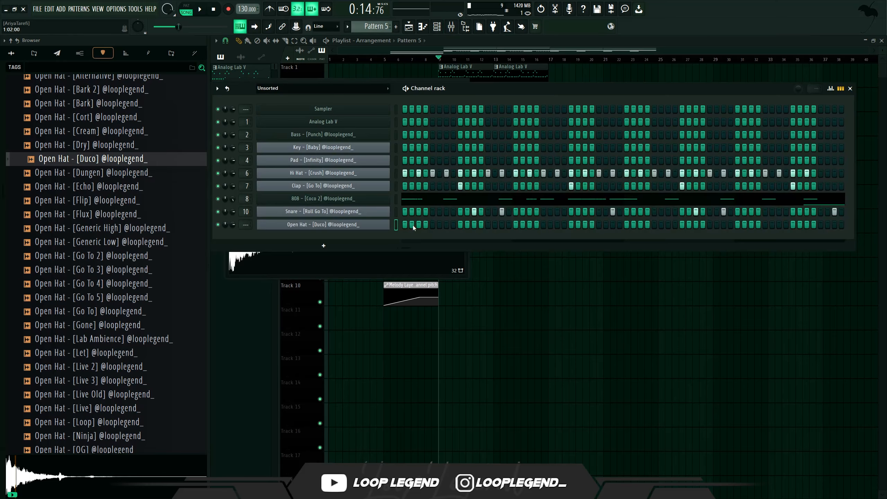
{"action": "key", "text": "space"}
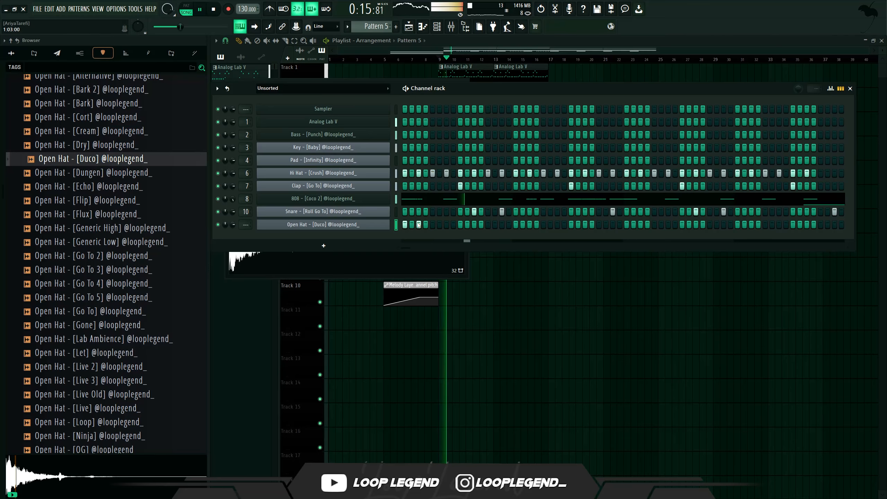
{"action": "key", "text": "F7"}
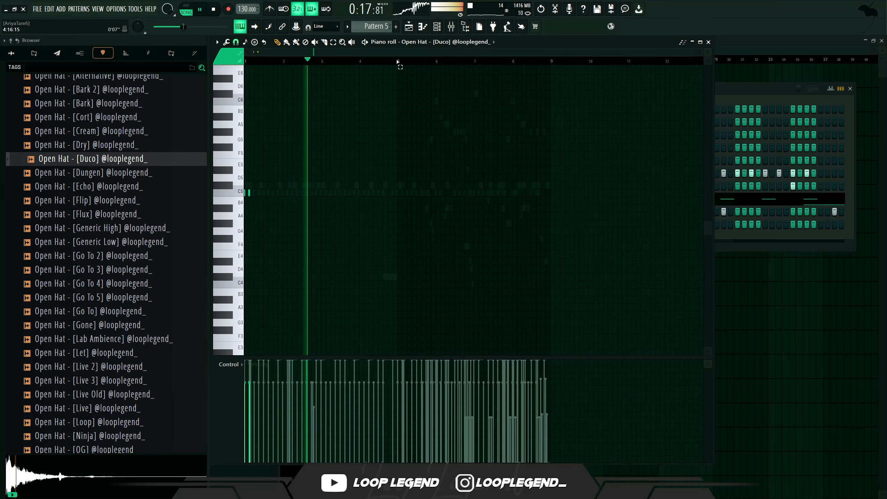
{"action": "left_click_drag", "start_coordinate": [398, 61], "coordinate": [246, 63]}
{"action": "key", "text": "ctrl+b"}
- Add Open Hat - [Cream] to the channel rack and place a step in its pattern
{"action": "left_click_drag", "start_coordinate": [94, 131], "coordinate": [450, 245]}
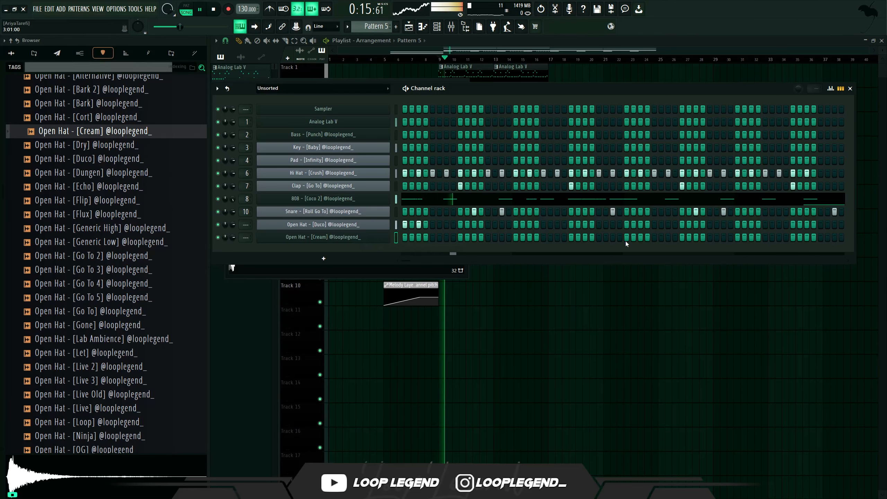
{"action": "left_click", "coordinate": [627, 239]}
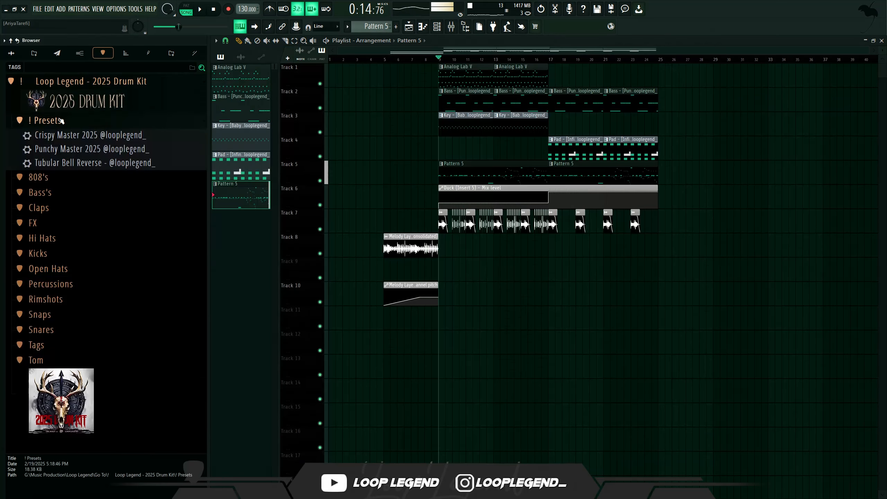
- Apply the Punchy Master 2025 preset to mixer Insert 5 and add soothe2 to an empty effect slot
{"action": "left_click_drag", "start_coordinate": [70, 149], "coordinate": [341, 180]}
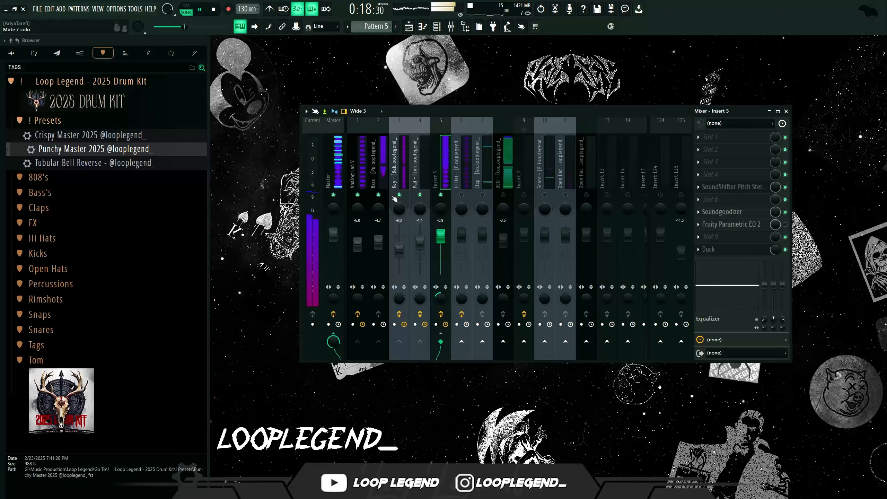
{"action": "left_click", "coordinate": [722, 171]}
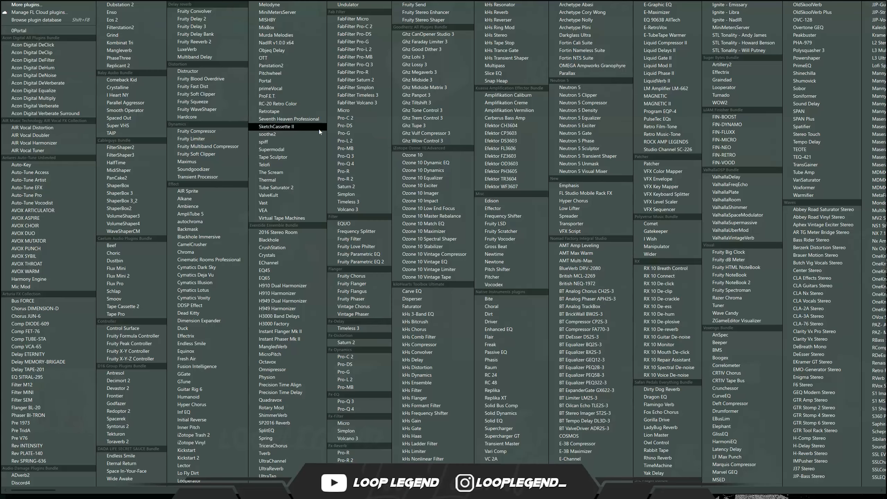
{"action": "left_click", "coordinate": [282, 135]}
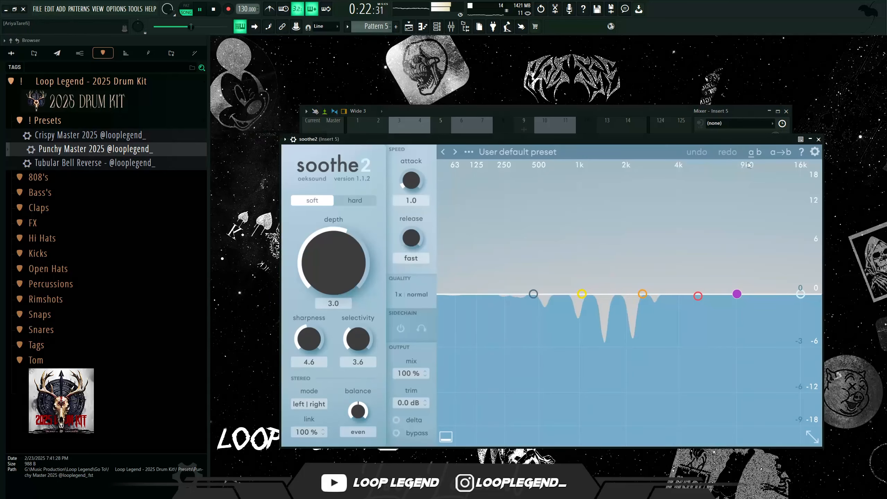
- Boost soothe2's band 4 around 1k6 Hz and move band 3 toward lower frequencies
{"action": "key", "text": "F9"}
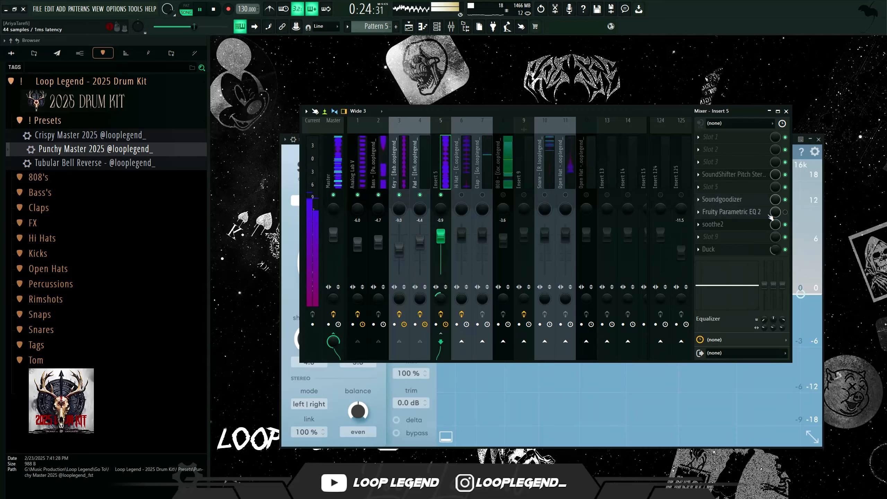
{"action": "key", "text": "F9"}
{"action": "left_click_drag", "start_coordinate": [689, 279], "coordinate": [614, 234]}
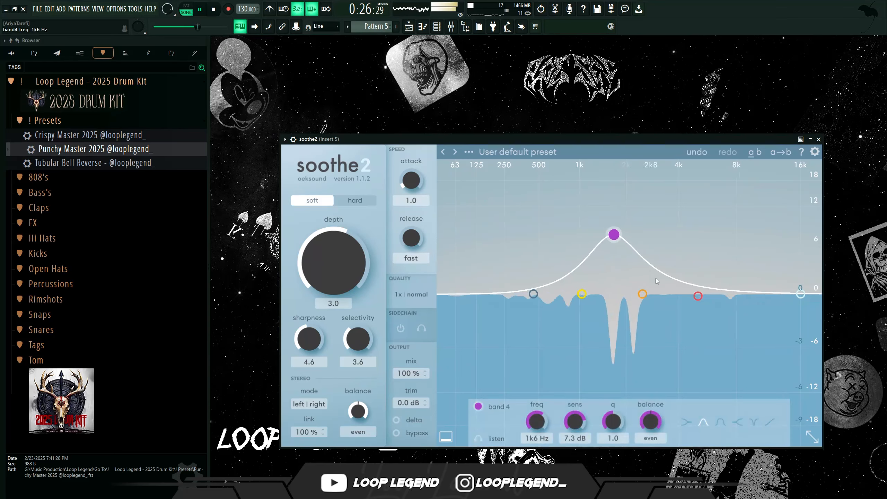
{"action": "left_click_drag", "start_coordinate": [698, 296], "coordinate": [551, 270]}
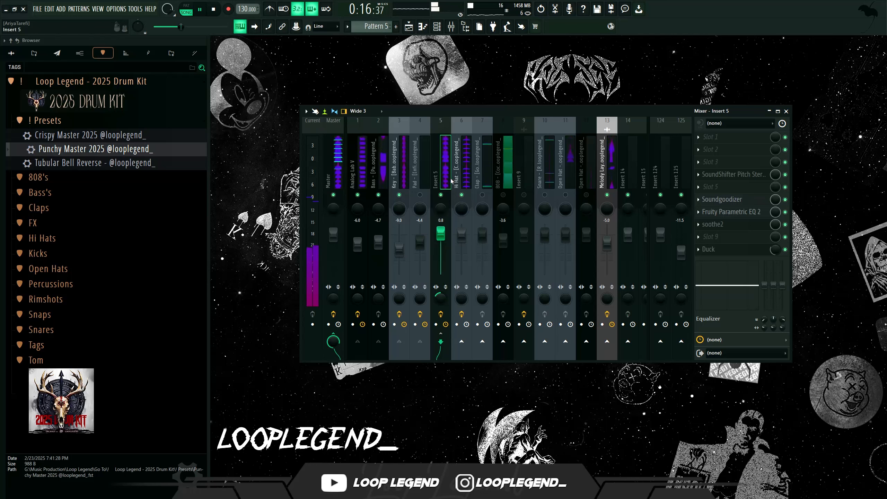
- Select the Open Hat - [Duco] mixer insert, adjust its channel and play back the beat
{"action": "left_click", "coordinate": [457, 189]}
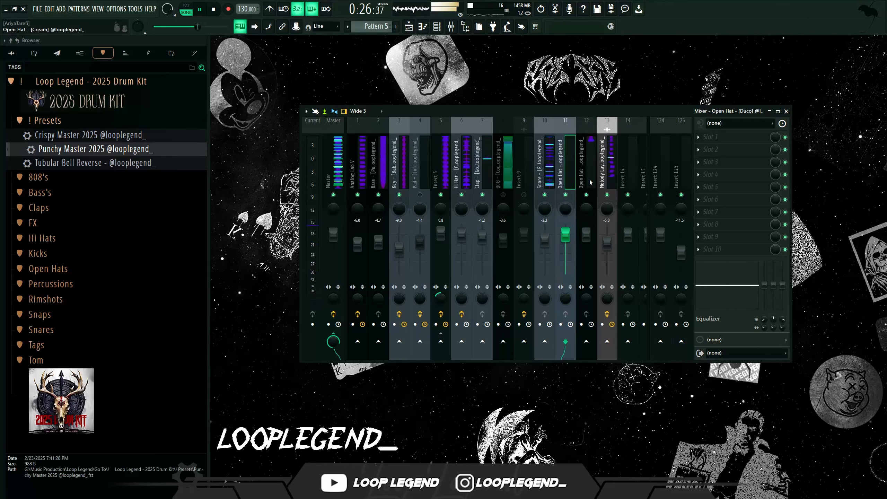
{"action": "left_click", "coordinate": [569, 176]}
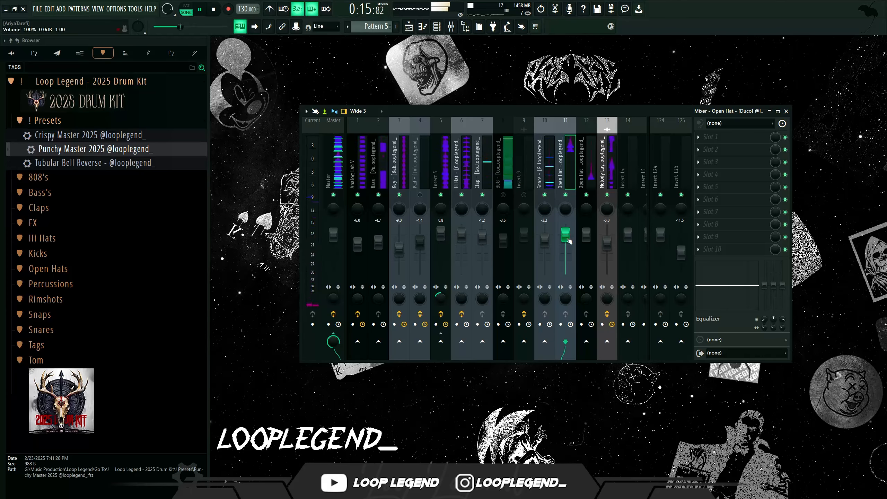
{"action": "left_click", "coordinate": [507, 195]}
{"action": "key", "text": "space"}
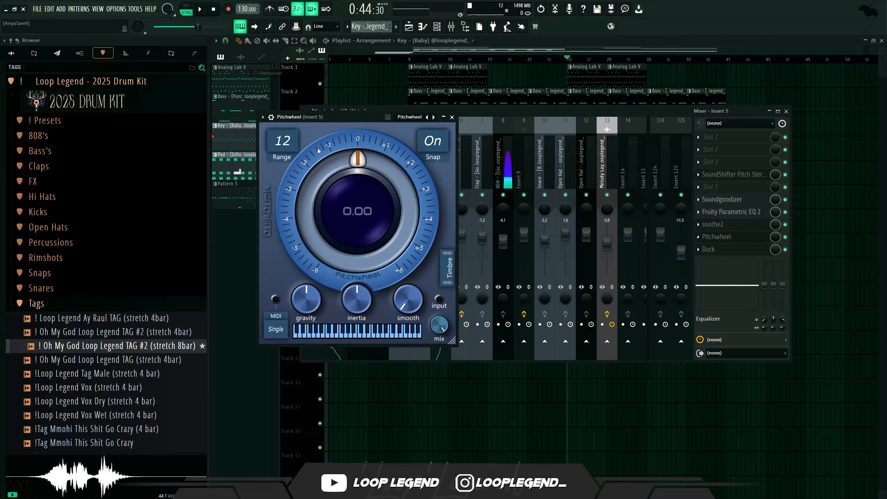
- Adjust the Pitchwheel plugin's range on Insert 5 and close its window
{"action": "left_click", "coordinate": [291, 145]}
{"action": "left_click", "coordinate": [298, 238]}
{"action": "key", "text": "Escape"}
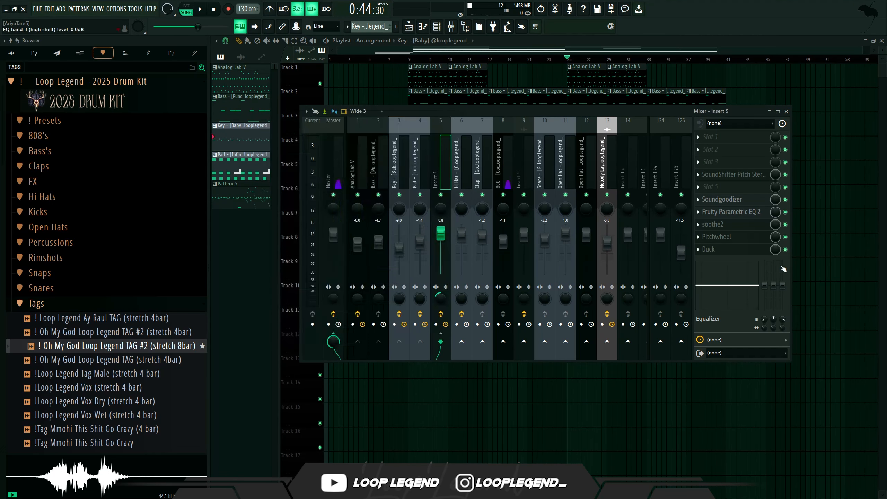
- Create an automation clip for the Pitchwheel slot's mix level and close the mixer
{"action": "right_click", "coordinate": [775, 237]}
{"action": "left_click", "coordinate": [805, 297]}
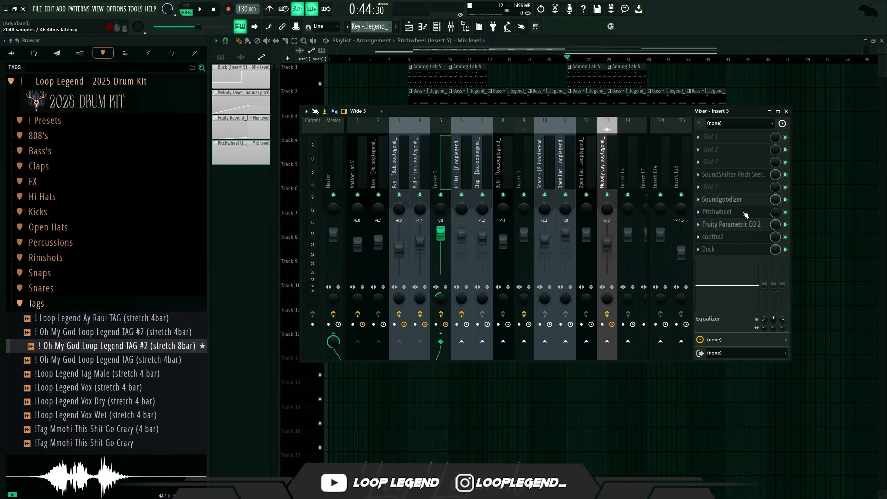
{"action": "key", "text": "space"}
{"action": "key", "text": "F9"}
- Shape the Pitchwheel mix-level automation clip into a rising ramp in the playlist
{"action": "right_click", "coordinate": [608, 207]}
{"action": "right_click", "coordinate": [608, 194]}
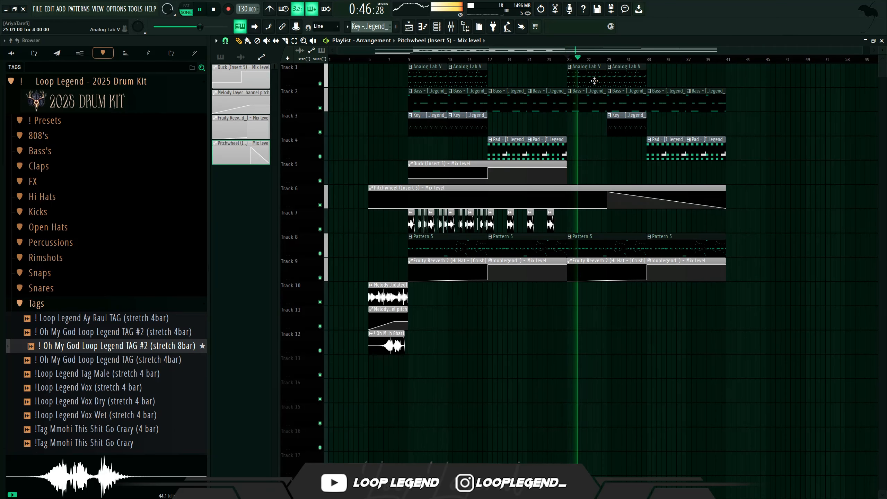
{"action": "scroll", "coordinate": [590, 196], "scroll_direction": "up", "scroll_amount": 5}
{"action": "left_click_drag", "start_coordinate": [620, 208], "coordinate": [600, 217]}
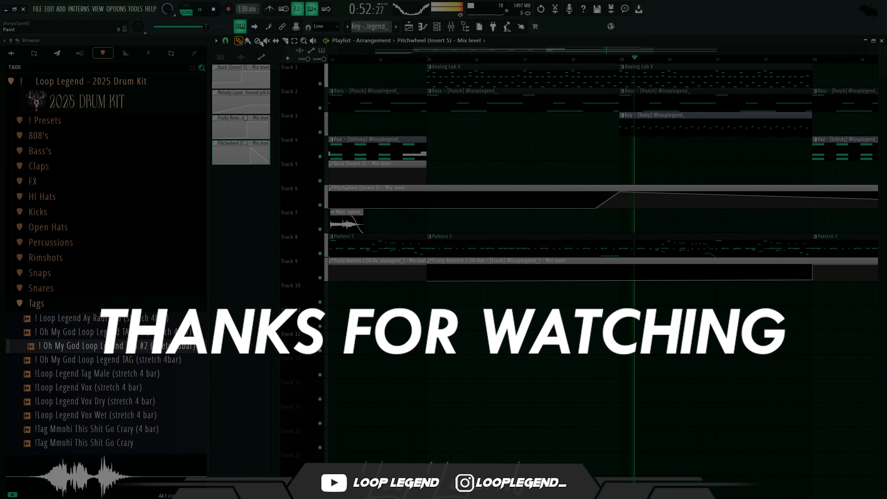
- Adjust the end point of the Pitchwheel automation clip
{"action": "right_click", "coordinate": [814, 200]}
{"action": "left_click_drag", "start_coordinate": [814, 200], "coordinate": [814, 191]}
{"action": "right_click", "coordinate": [694, 102]}
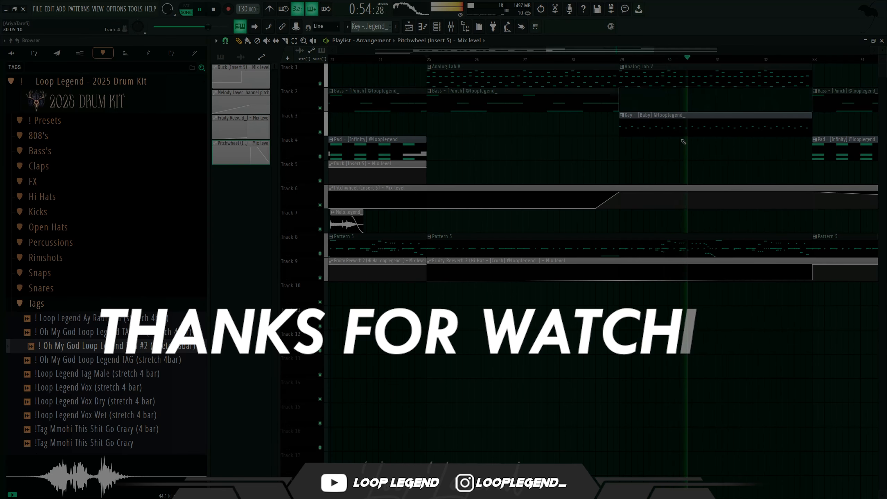